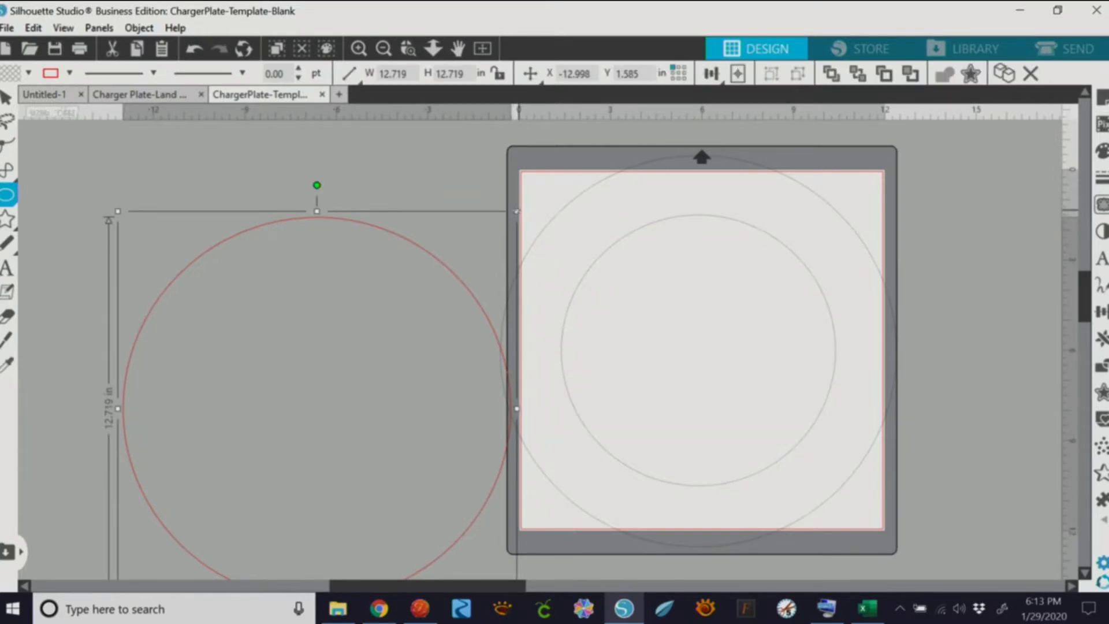
mouse_move(517, 211)
mouse_down()
mouse_move(526, 213)
mouse_move(383, 234)
mouse_move(474, 246)
mouse_up()
click(491, 228)
key(Delete)
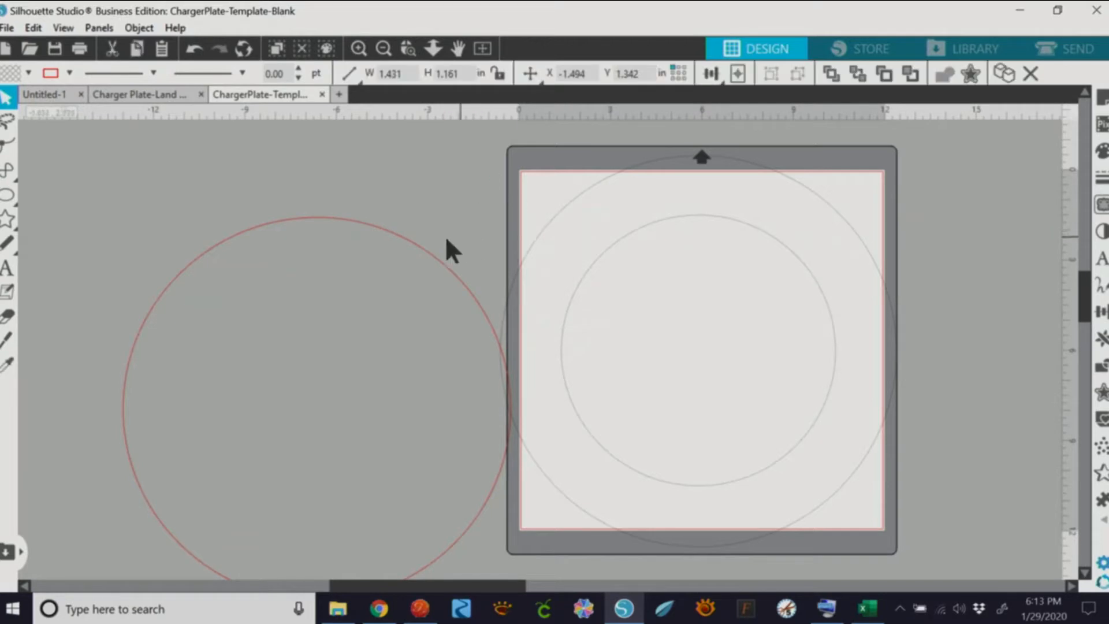
Move the red circle beside the mat higher and enlarge it to about 12.73 in
drag(387, 239, 373, 158)
click(414, 183)
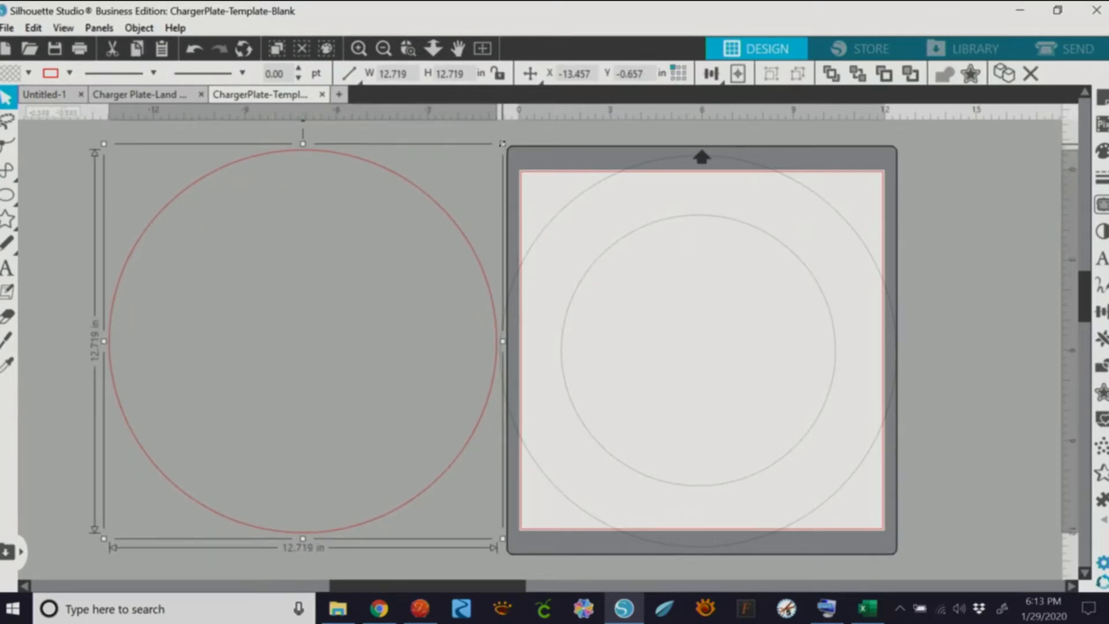
drag(503, 143, 508, 151)
Duplicate the large circle, shrink the copy to about 7.99 in, and place it inside the original
click(136, 49)
click(161, 49)
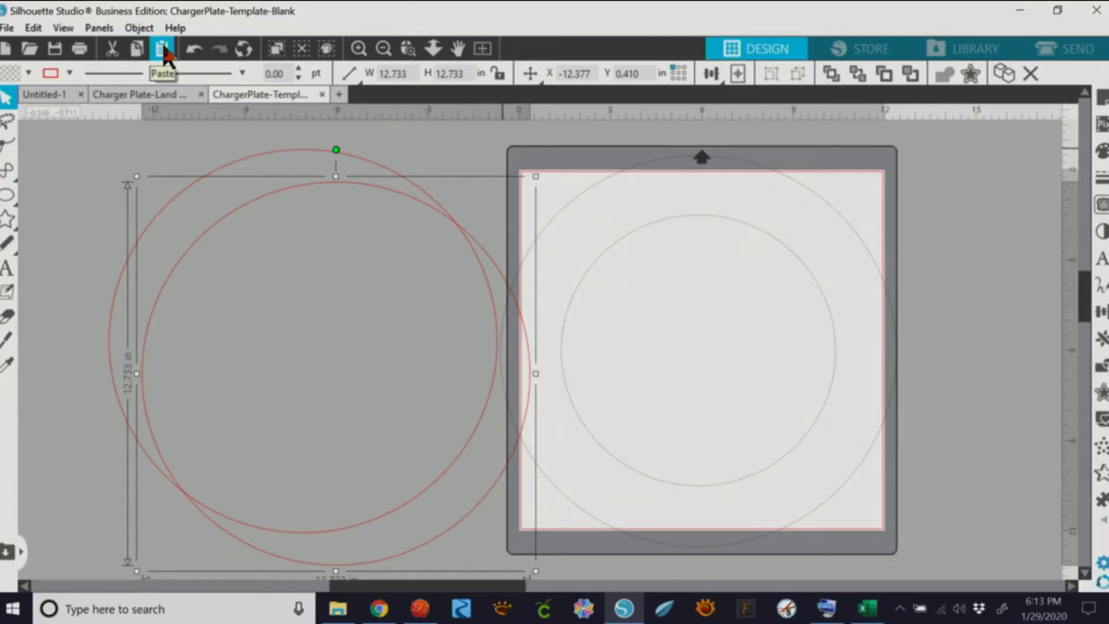
drag(536, 177, 384, 314)
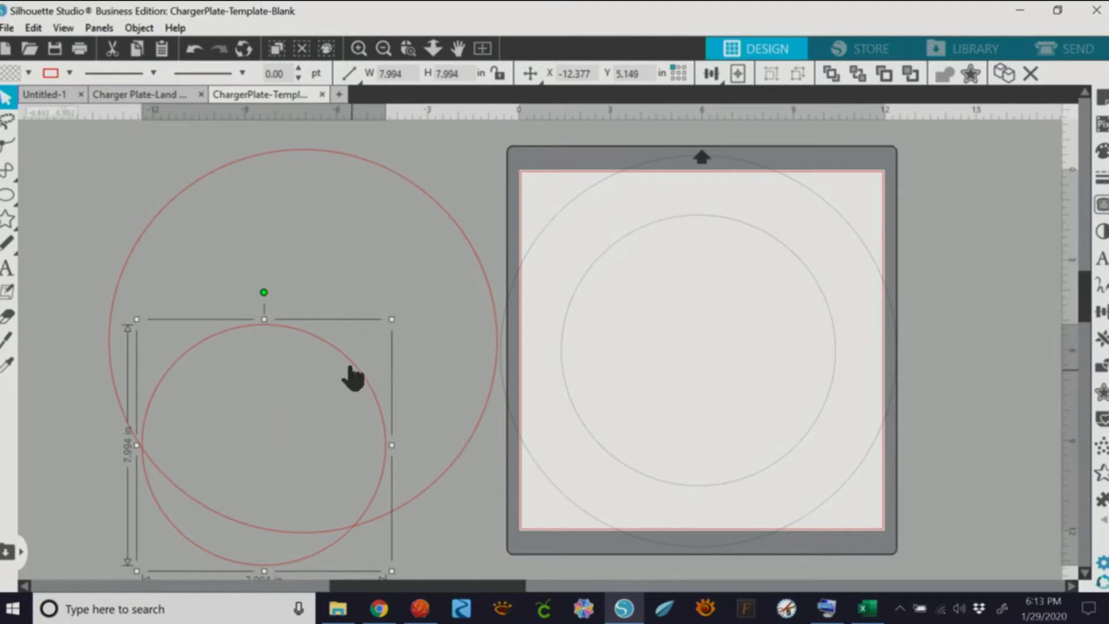
drag(350, 369, 390, 264)
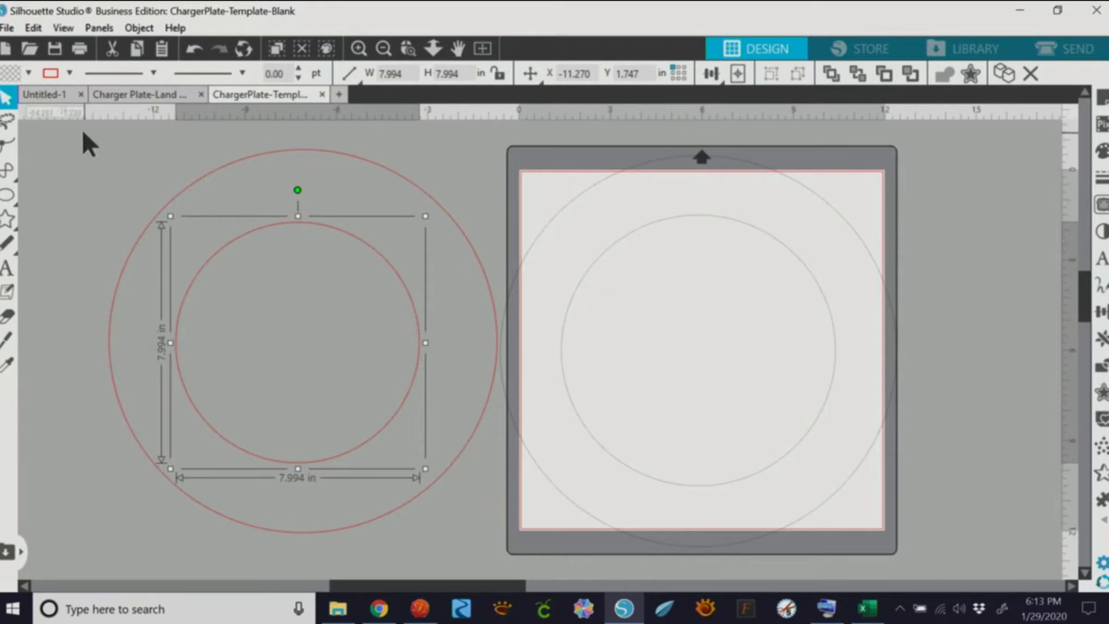
Align the two circles beside the mat on their horizontal center and group them
drag(85, 134, 510, 547)
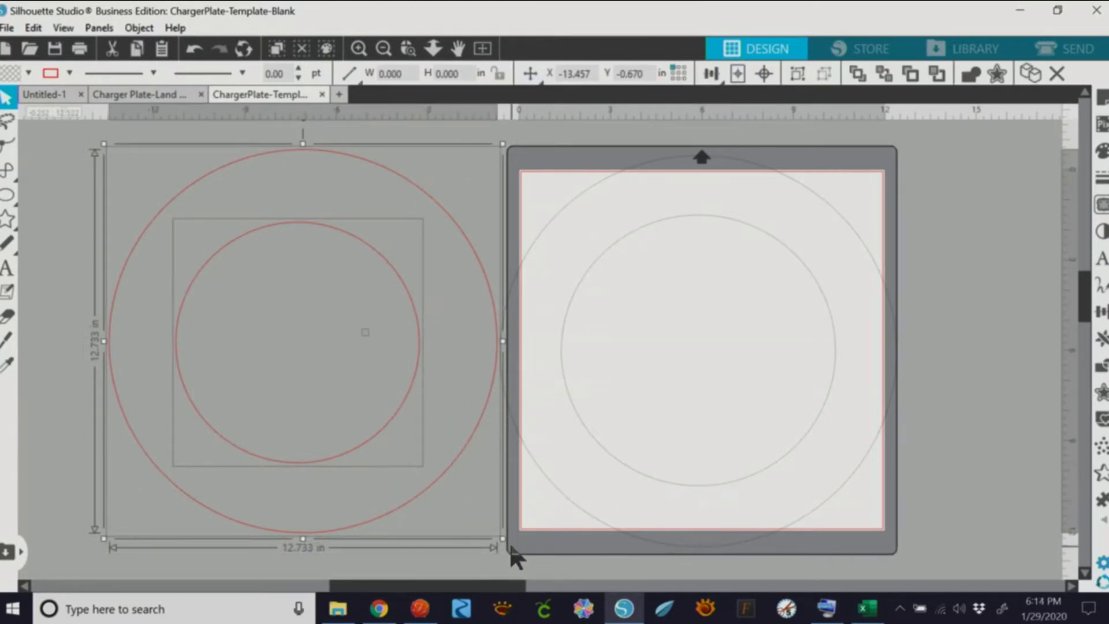
click(1104, 314)
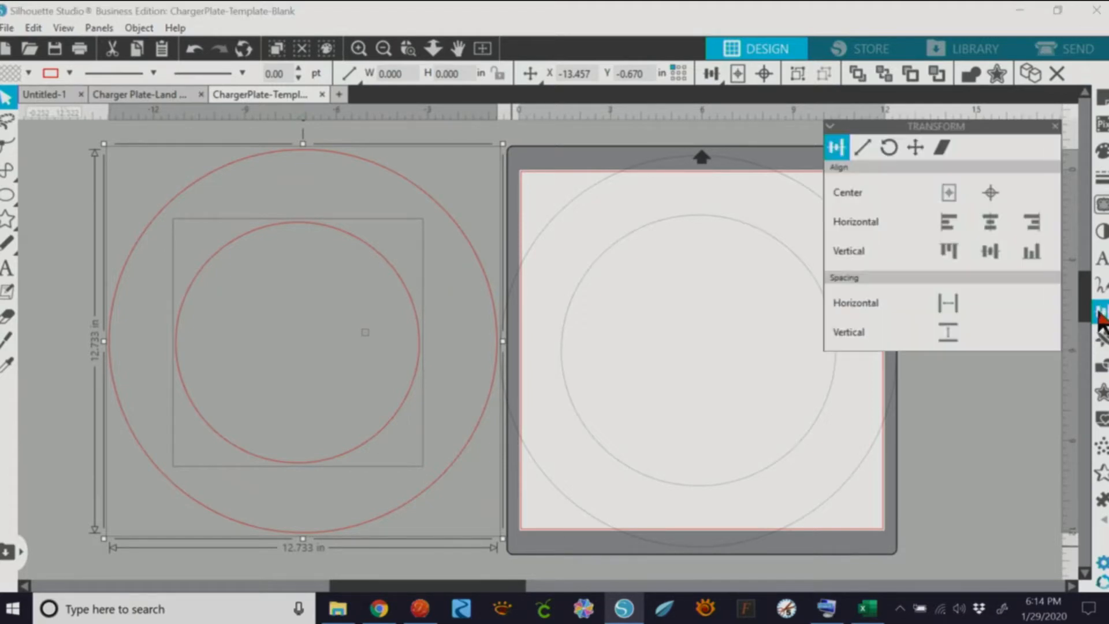
click(990, 218)
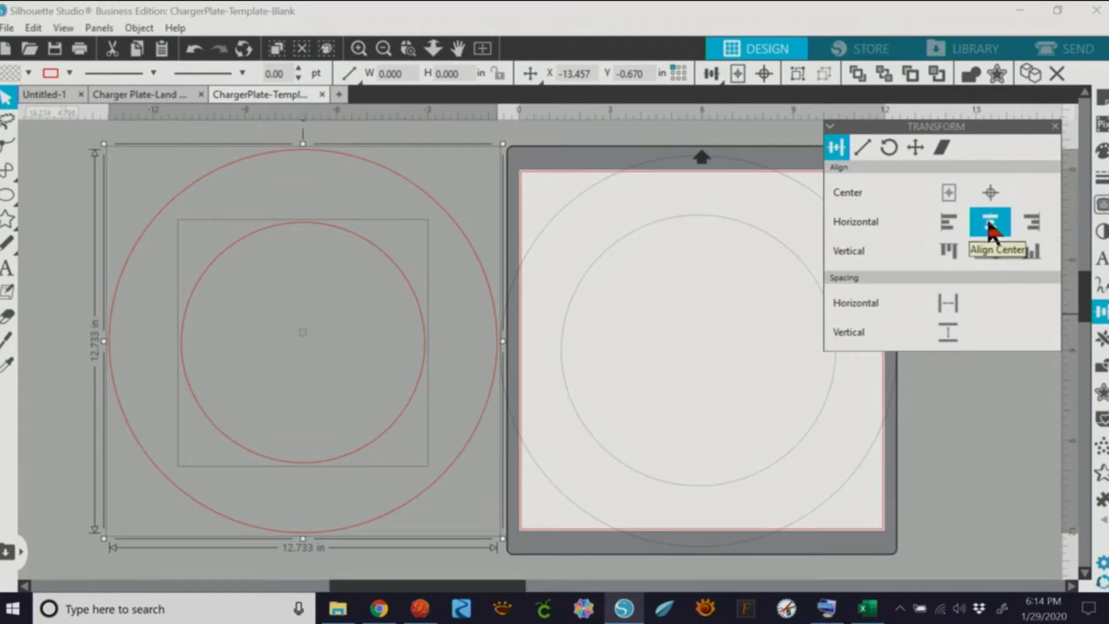
click(939, 422)
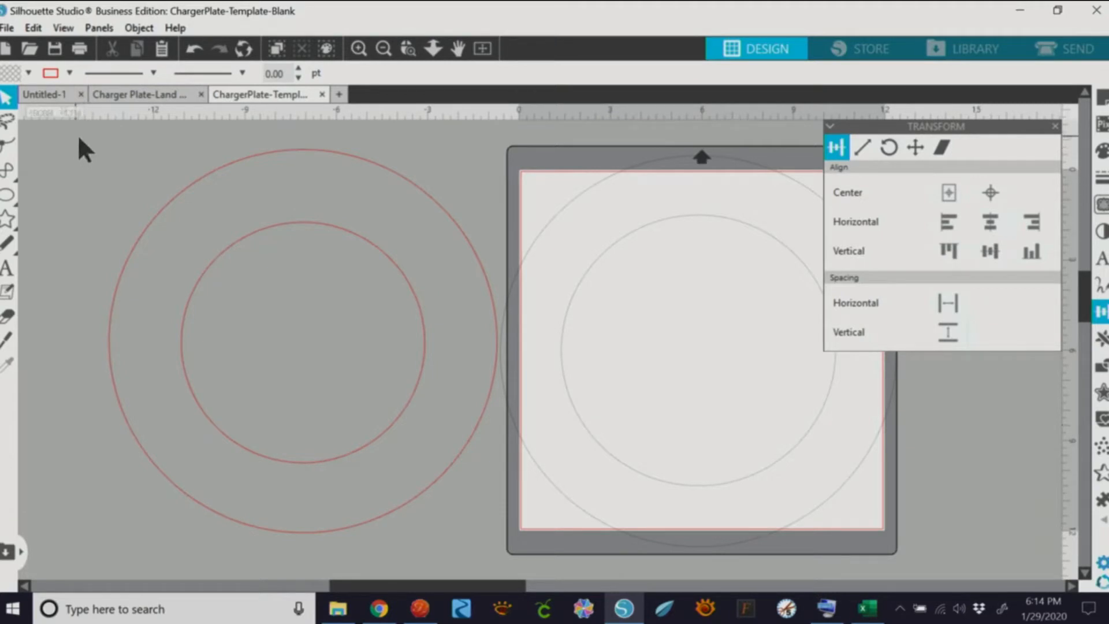
drag(77, 139, 535, 538)
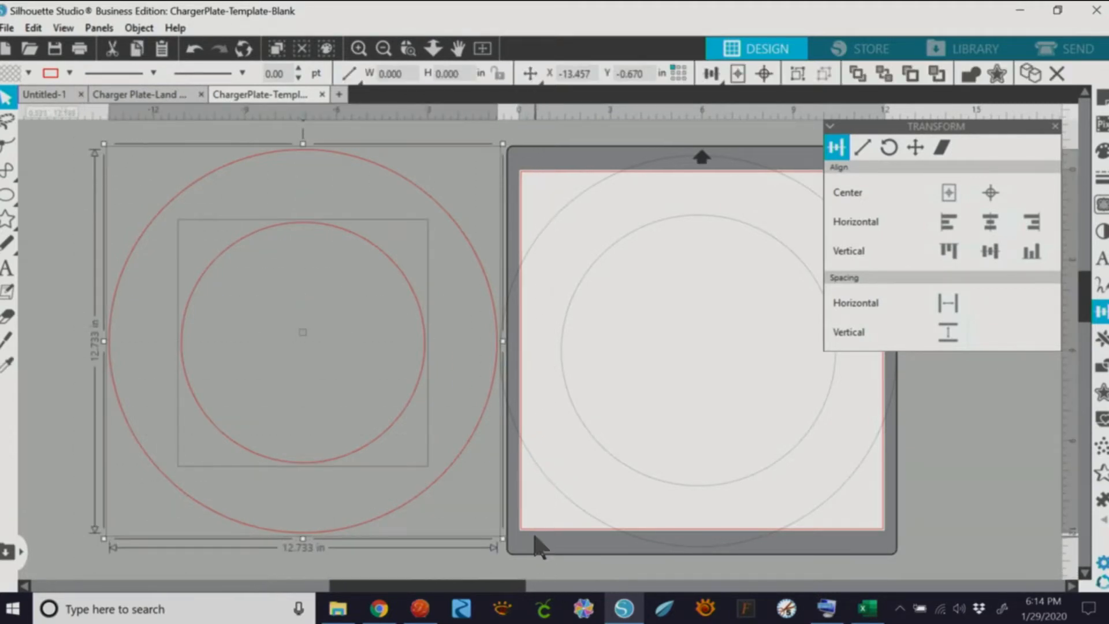
click(798, 74)
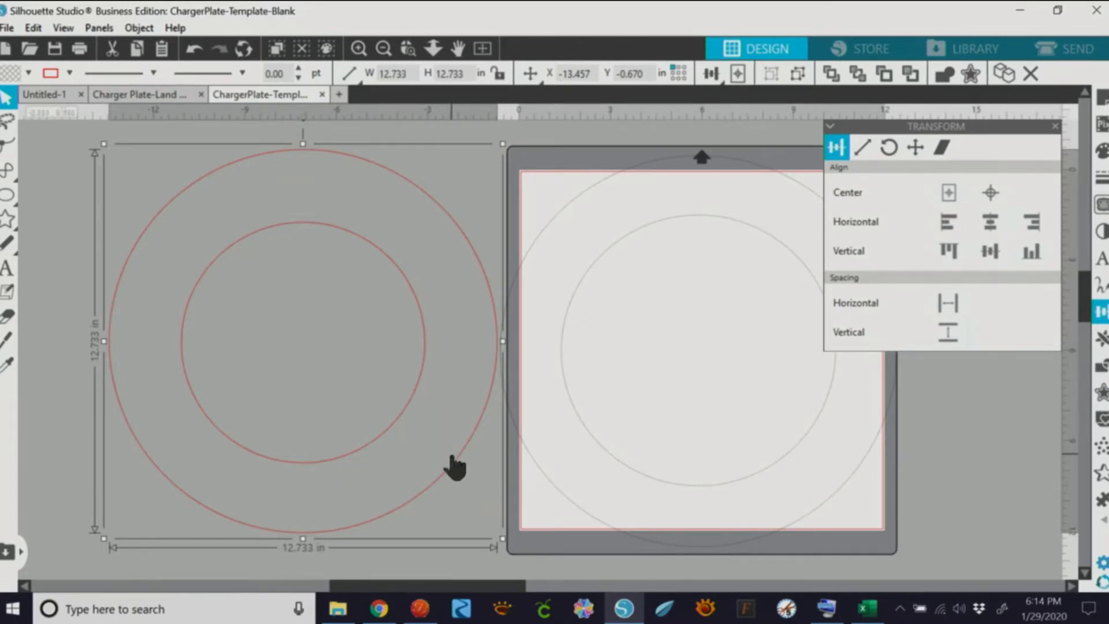
Delete the grouped circles beside the mat
mouse_move(453, 466)
mouse_down()
mouse_move(733, 478)
mouse_move(324, 455)
mouse_move(572, 453)
mouse_move(434, 455)
mouse_up()
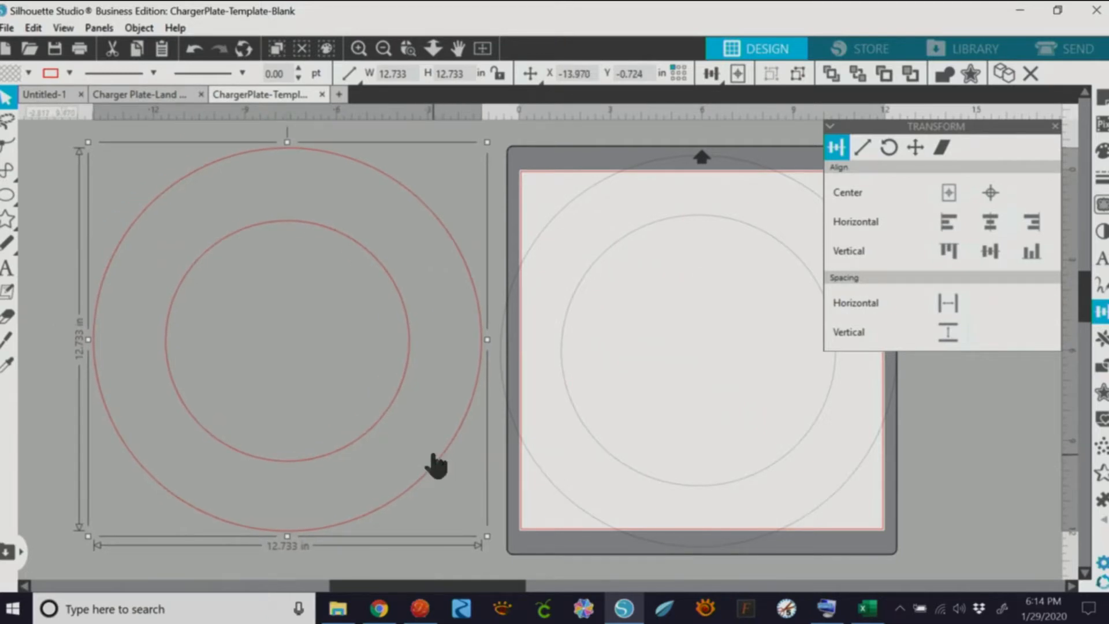
key(Delete)
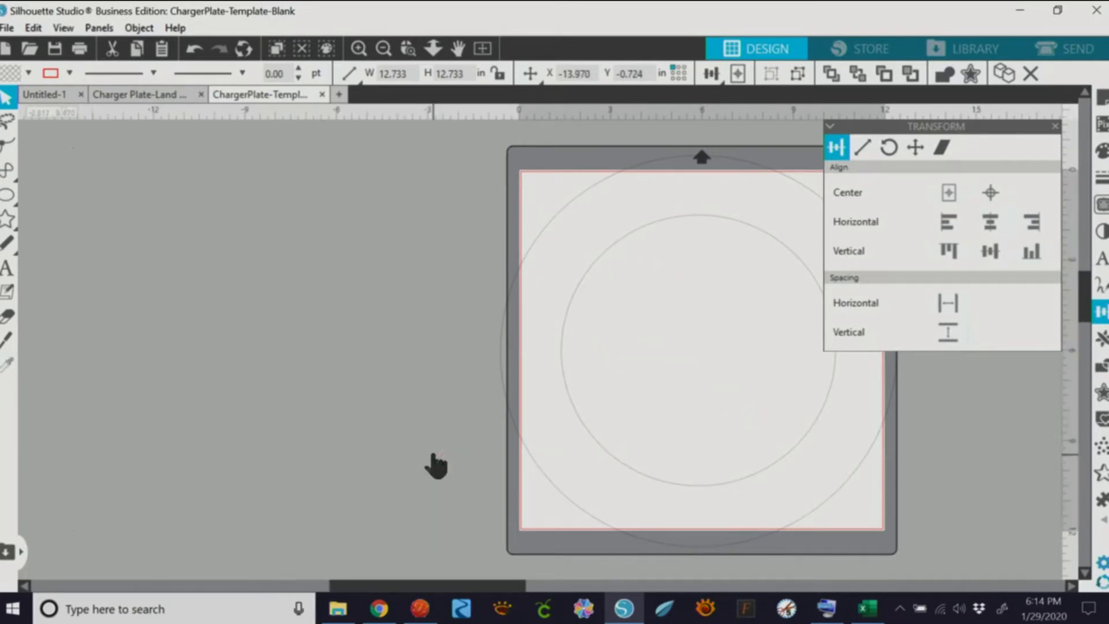
Add the text "LAND OF THE FREE" near the top of the page, with its text box widened to hold one line
drag(431, 581, 514, 574)
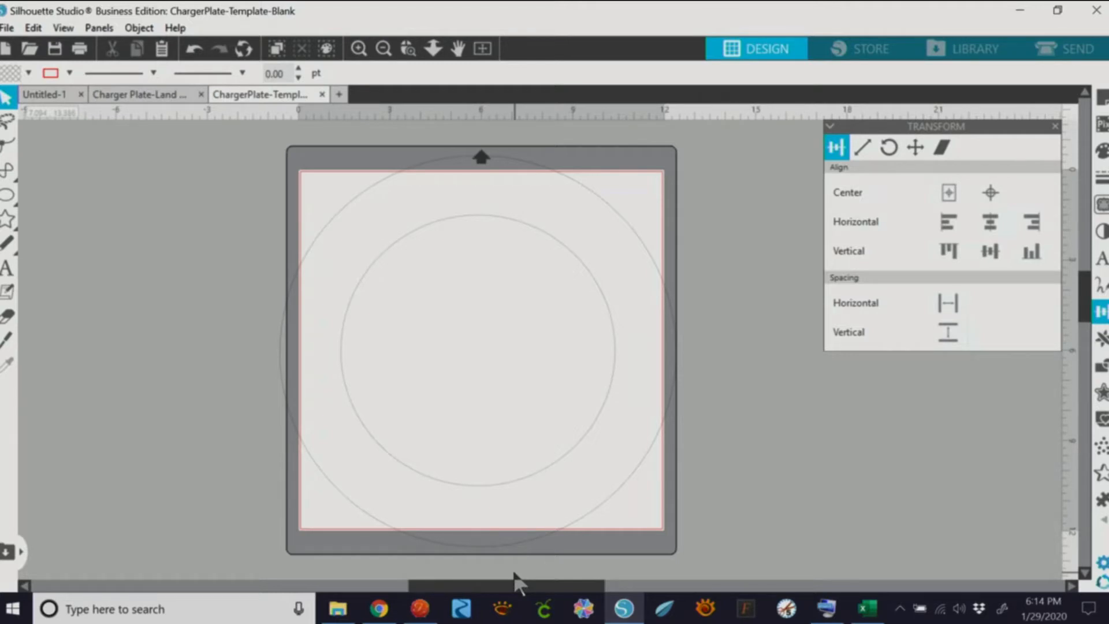
click(7, 267)
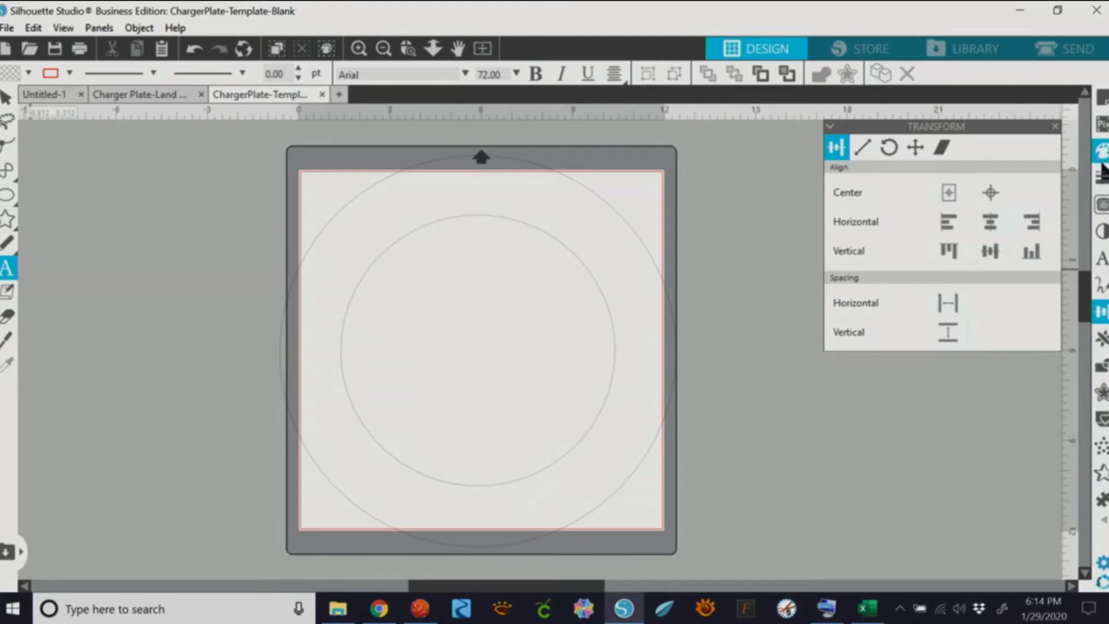
click(1102, 258)
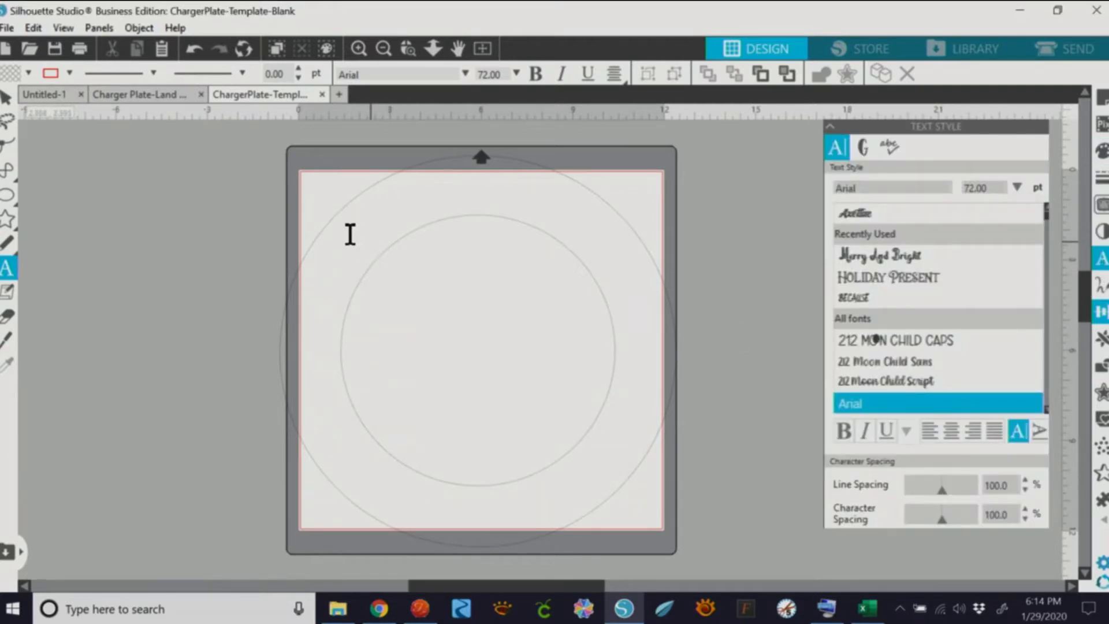
click(354, 243)
click(635, 299)
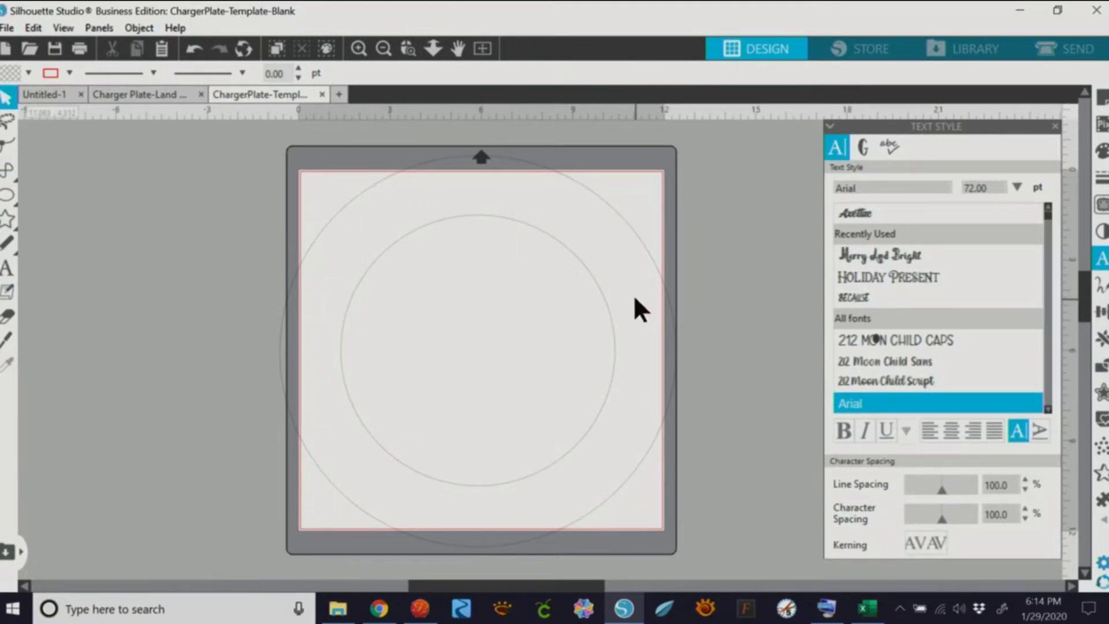
key(a)
key(space)
click(7, 271)
click(347, 236)
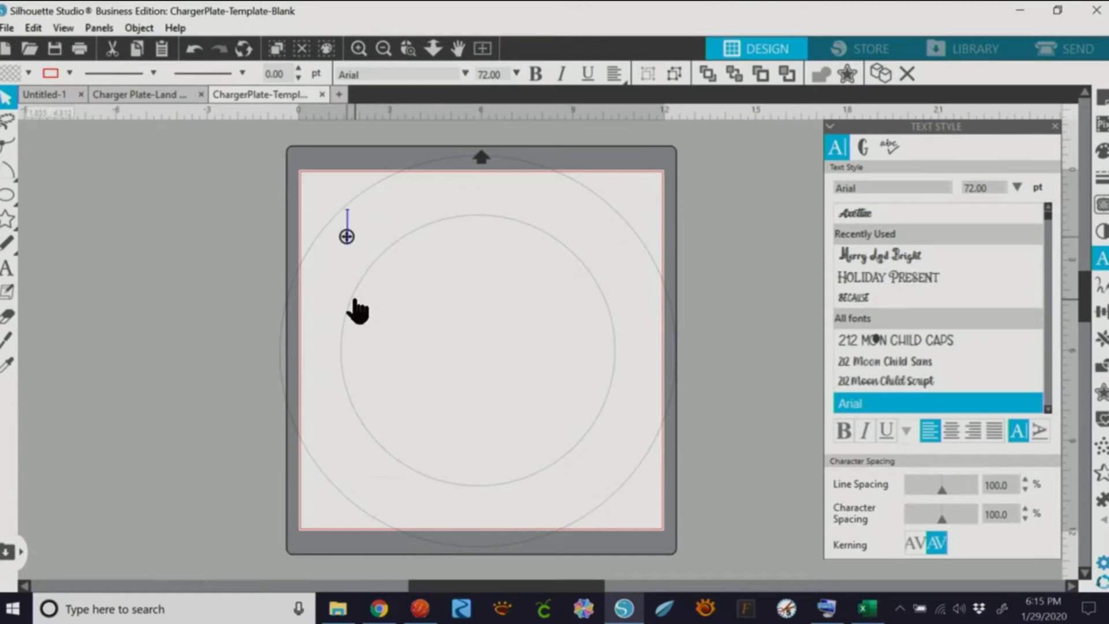
text(LAND OF)
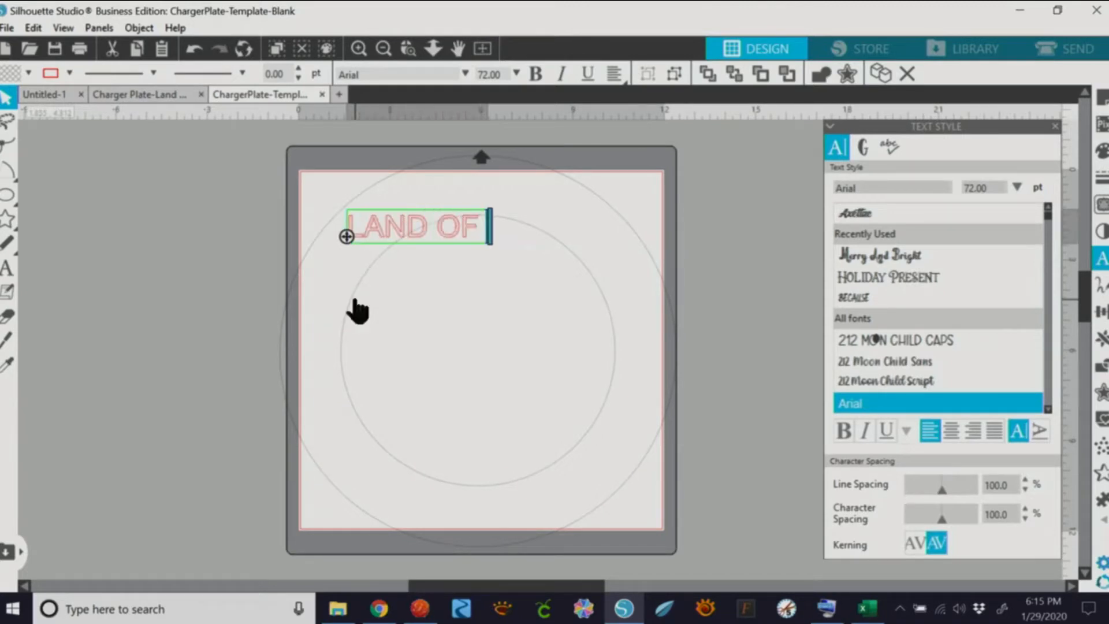
text( THE FREE)
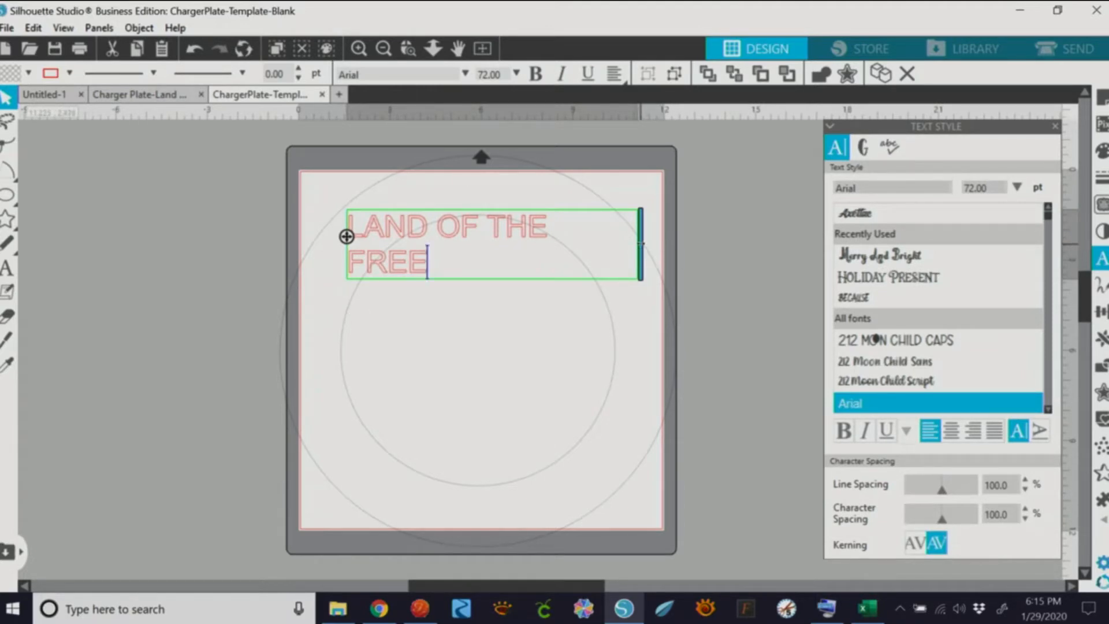
drag(640, 243, 643, 248)
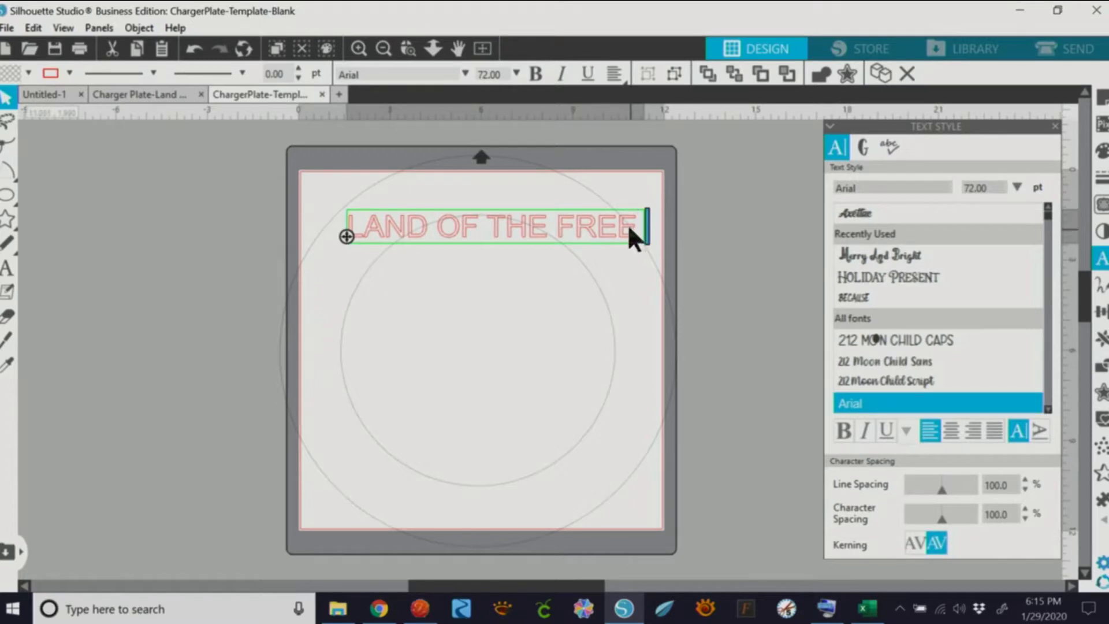
Change the font of all the "LAND OF THE FREE" text to Isabel Black
drag(636, 226, 347, 237)
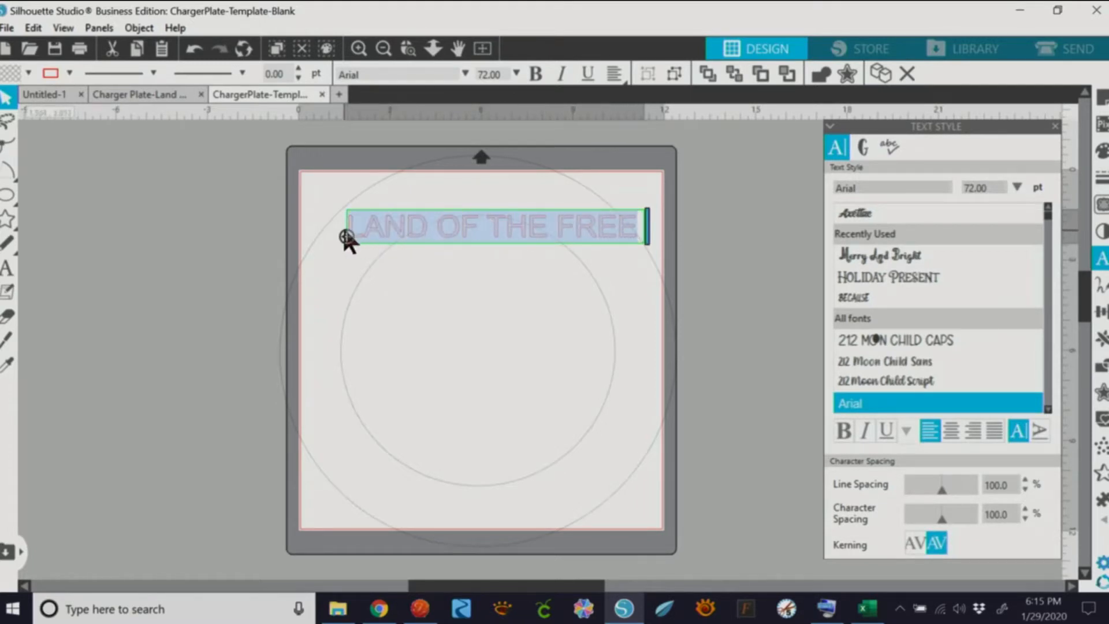
click(914, 274)
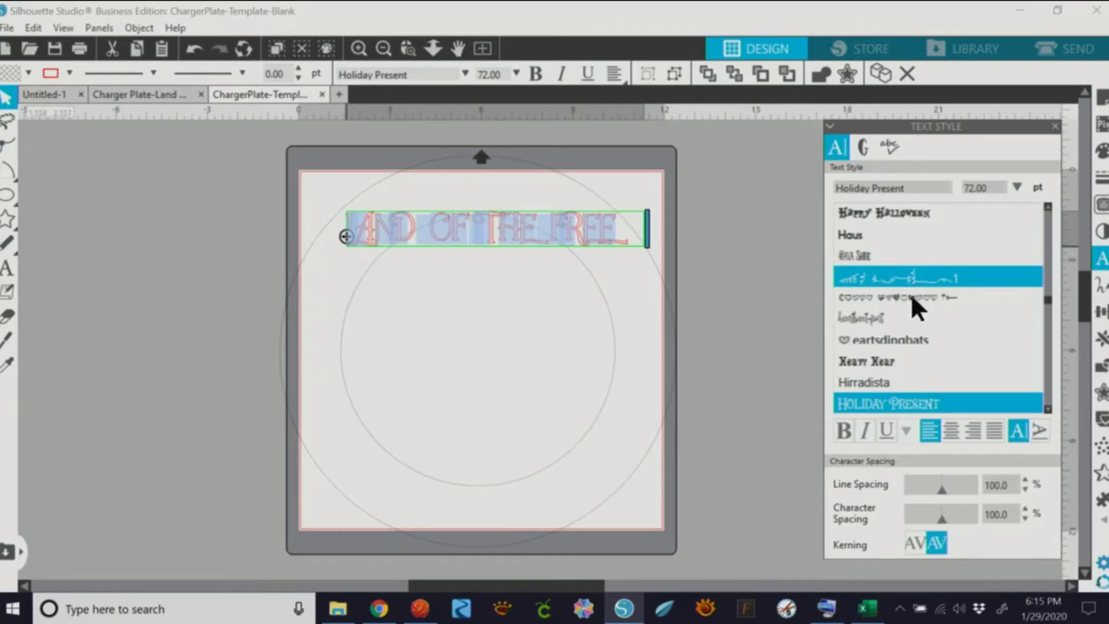
click(888, 359)
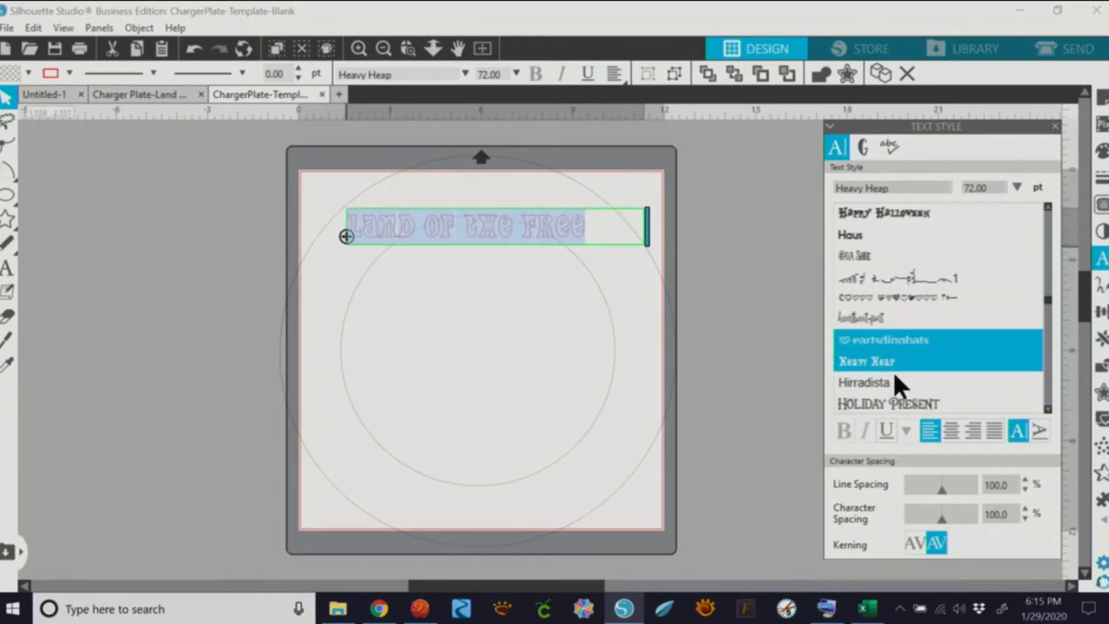
click(885, 381)
click(927, 402)
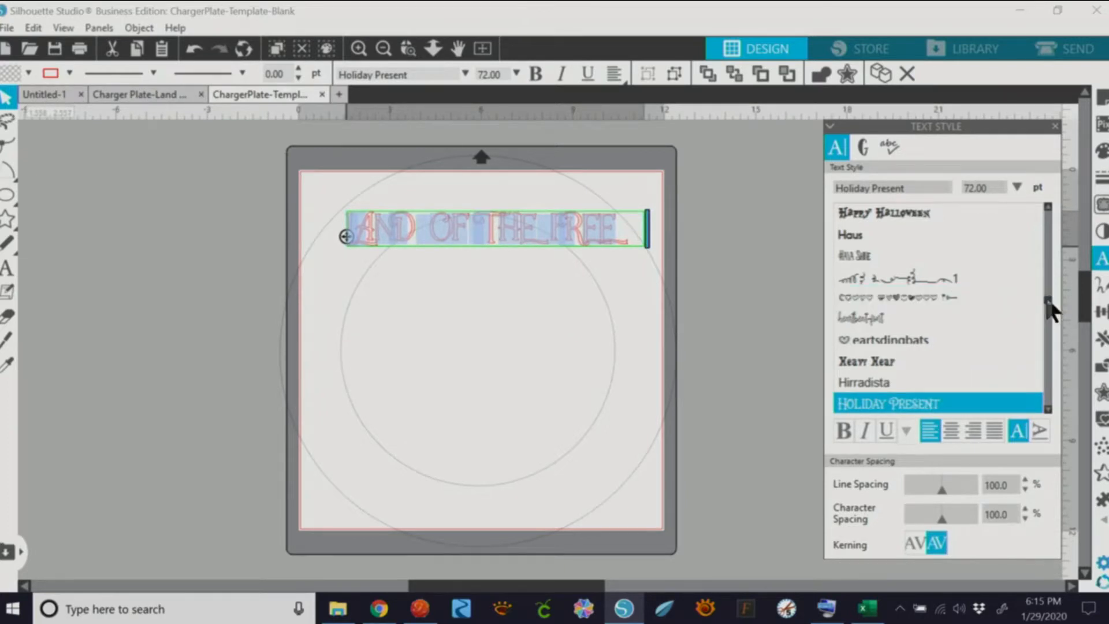
scroll(1049, 311, down, 5)
click(869, 268)
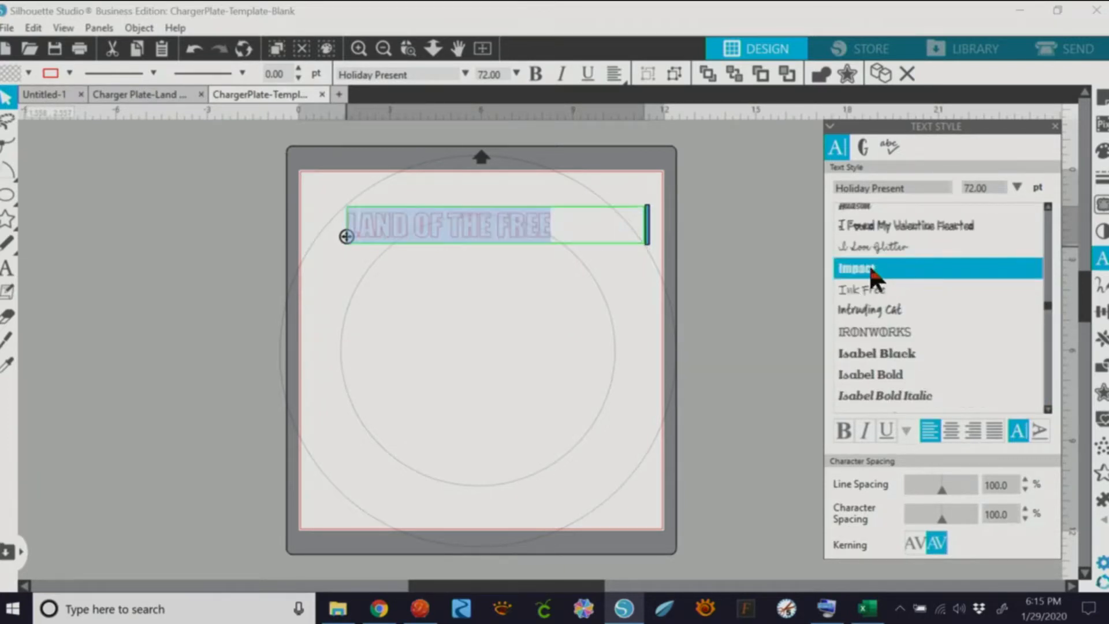
click(897, 354)
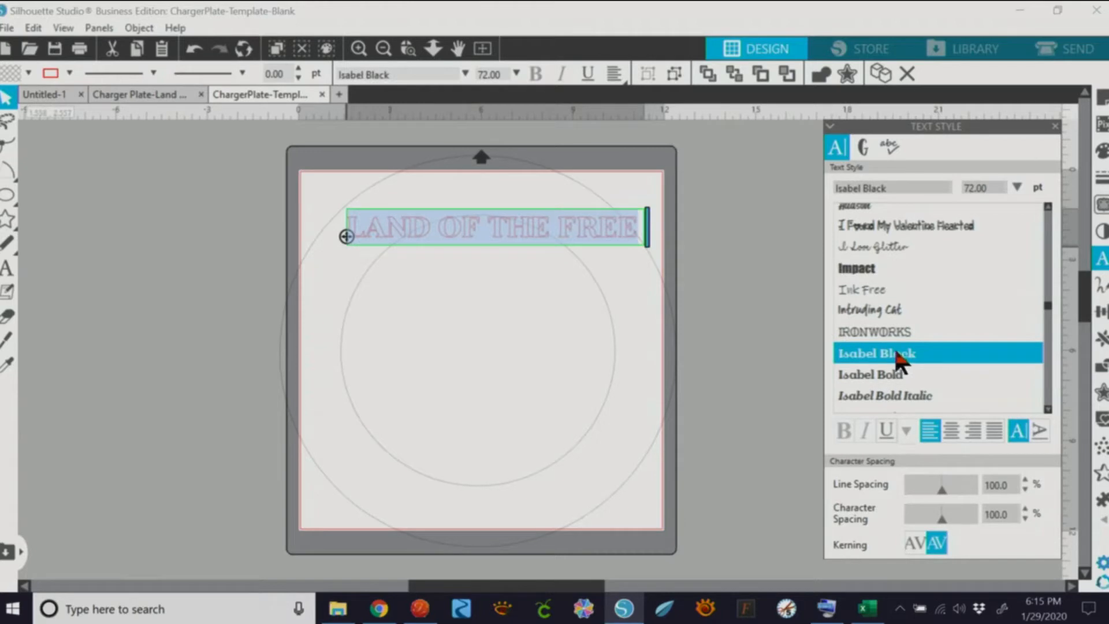
Set the text size to 90 pt and widen the text box so the phrase fits on one line
click(1017, 188)
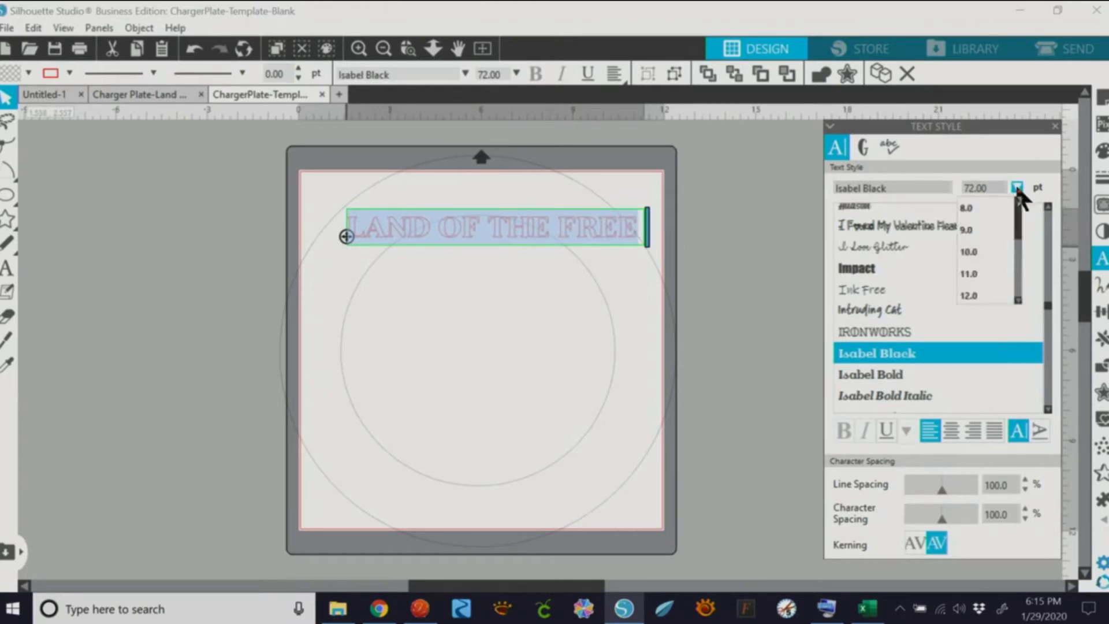
drag(1018, 289, 993, 188)
drag(1017, 244, 1017, 289)
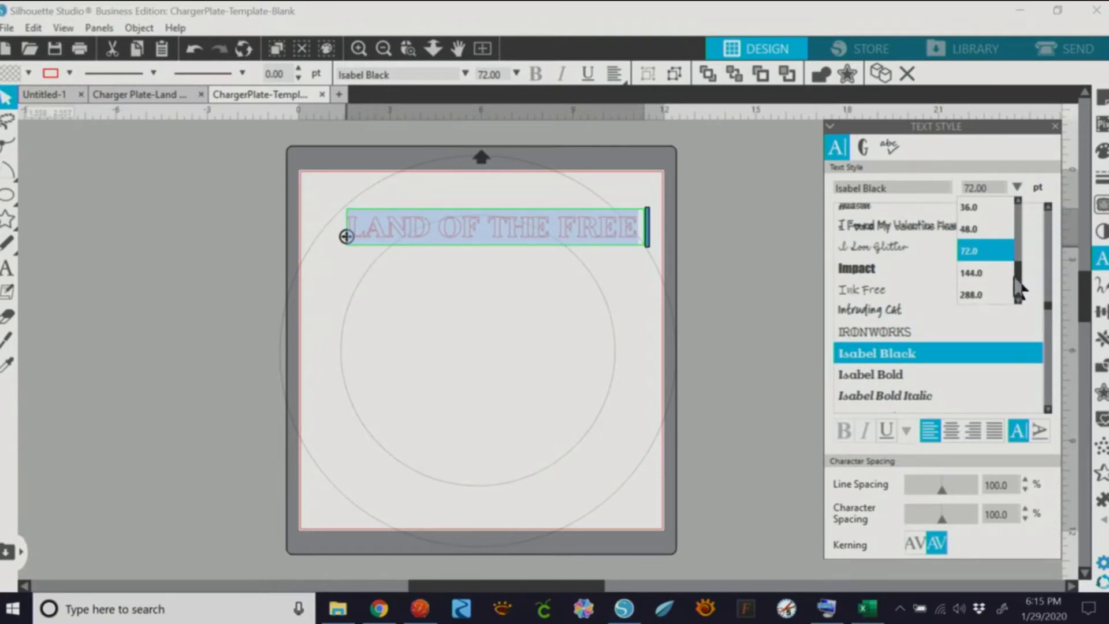
click(981, 186)
text(90)
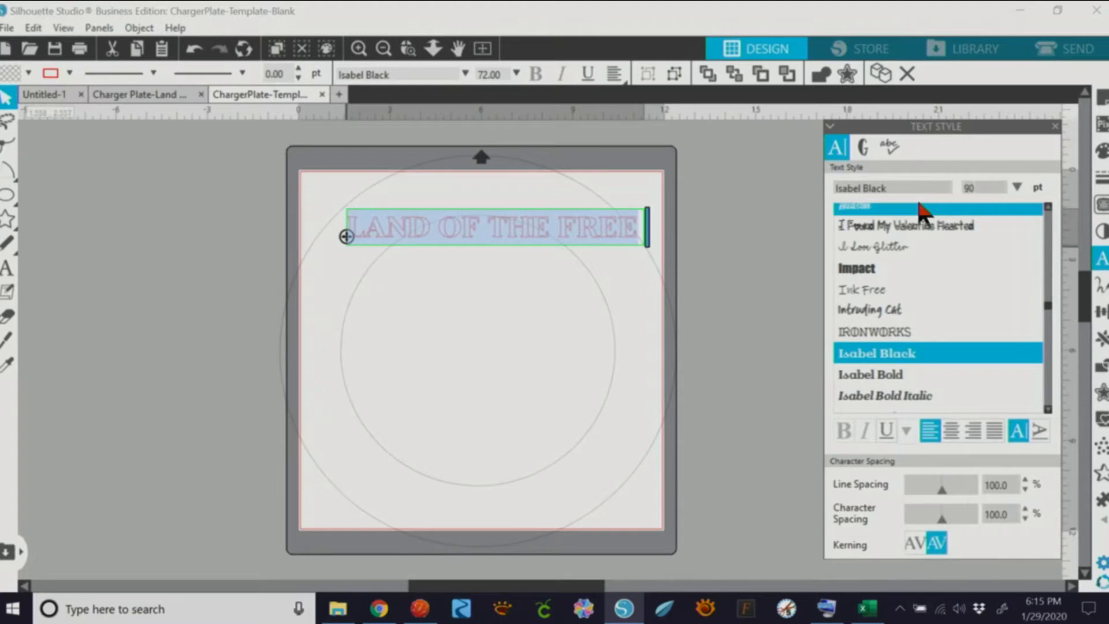
key(Return)
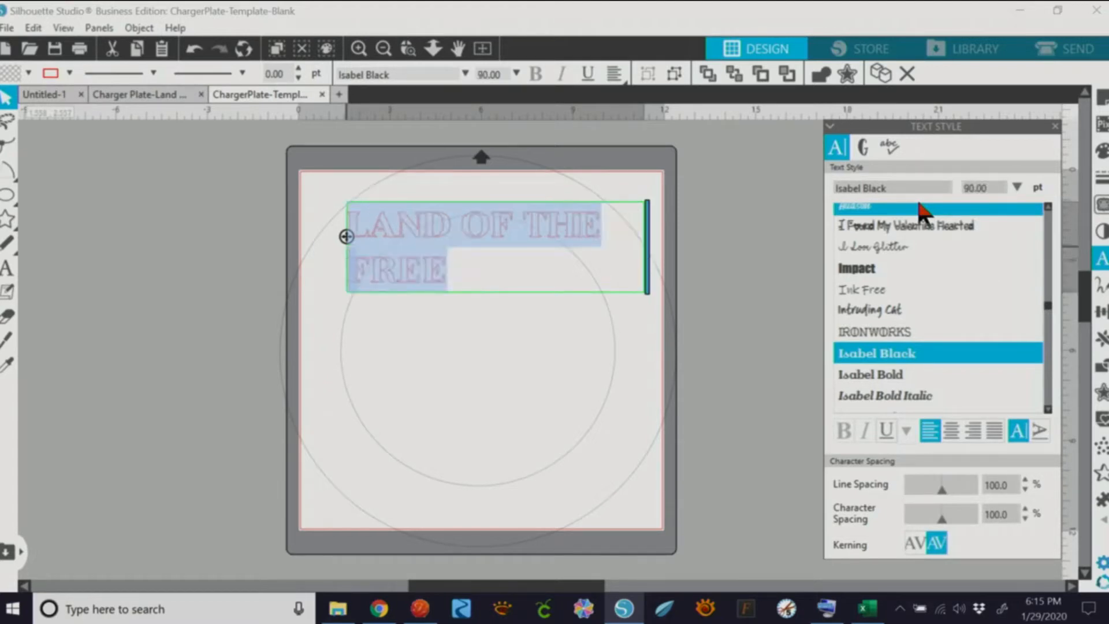
drag(647, 266, 716, 243)
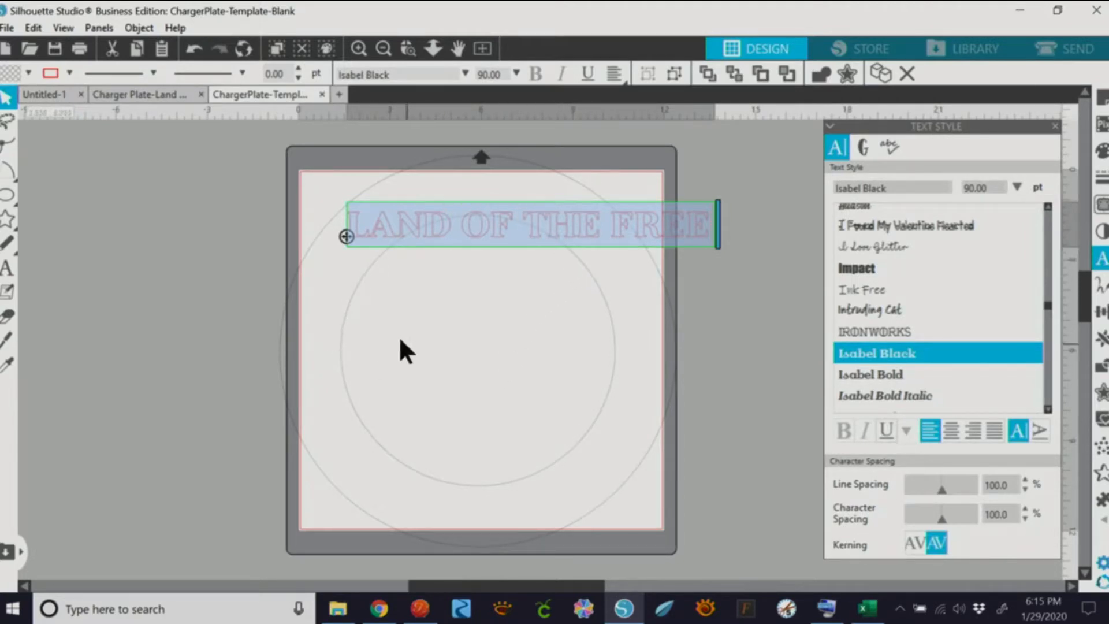
Curve "LAND OF THE FREE" along the top of the inner template circle and offset the letters slightly outward from its path
drag(346, 237, 346, 307)
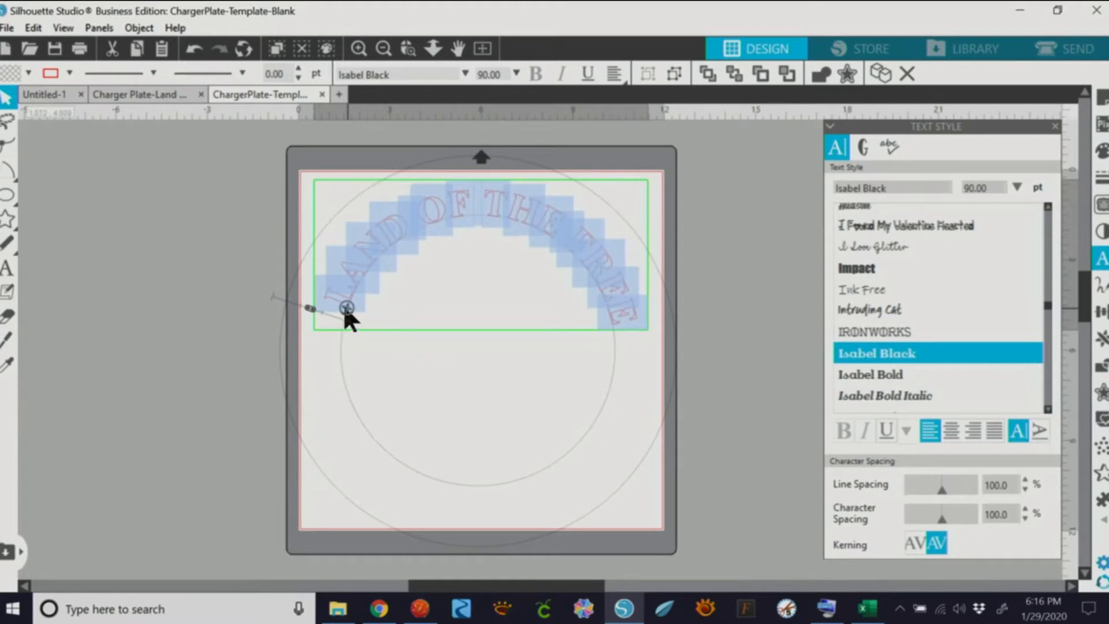
drag(311, 309, 300, 304)
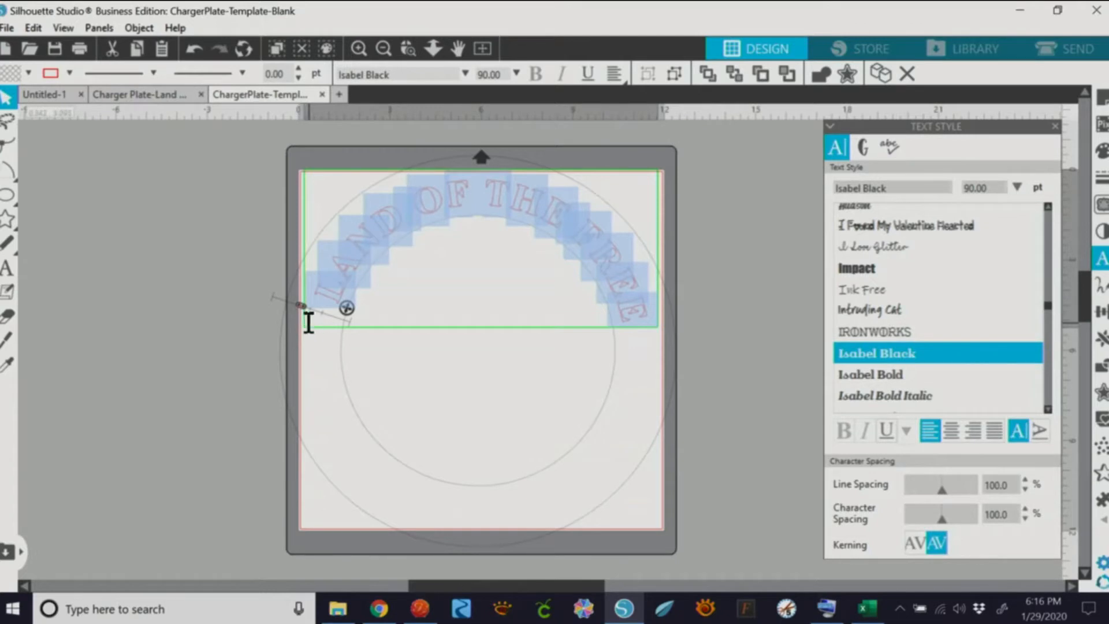
click(719, 367)
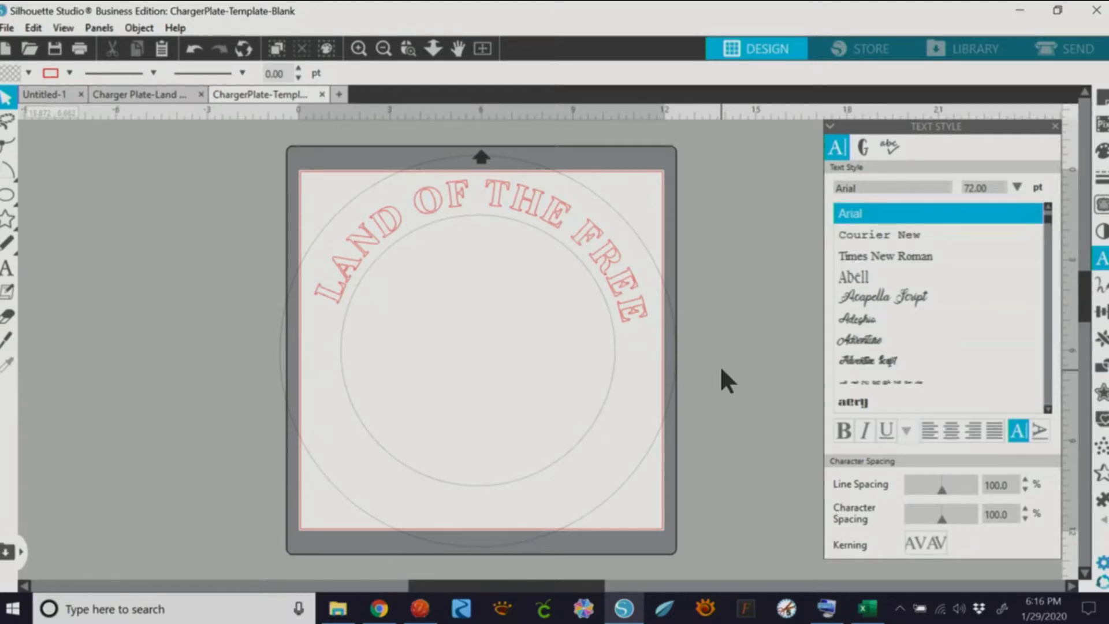
Add the text "BECAUSE OF THE BRAVE" on one line in the lower part of the page, set in Isabel Black
click(6, 268)
click(333, 442)
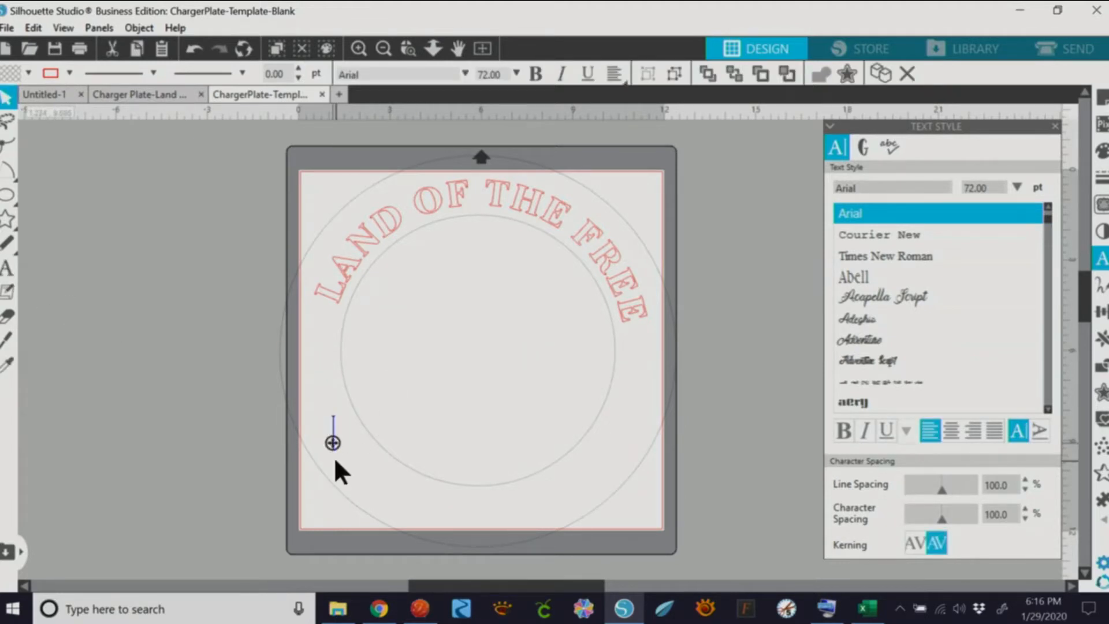
text(BECAUSE OF THE)
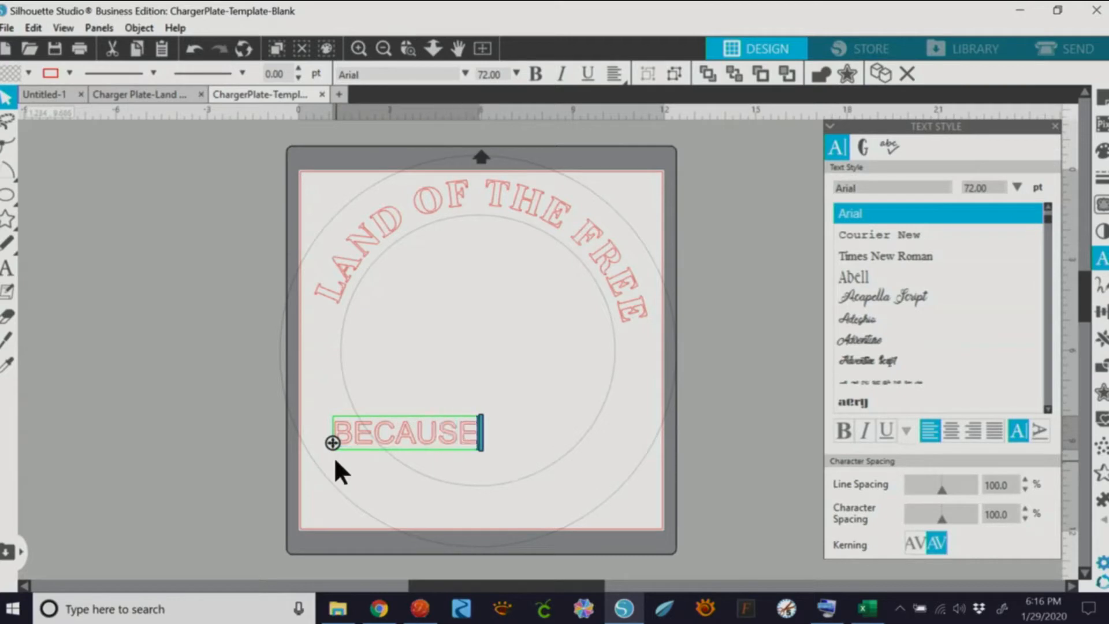
key(Return)
text(BRAVE)
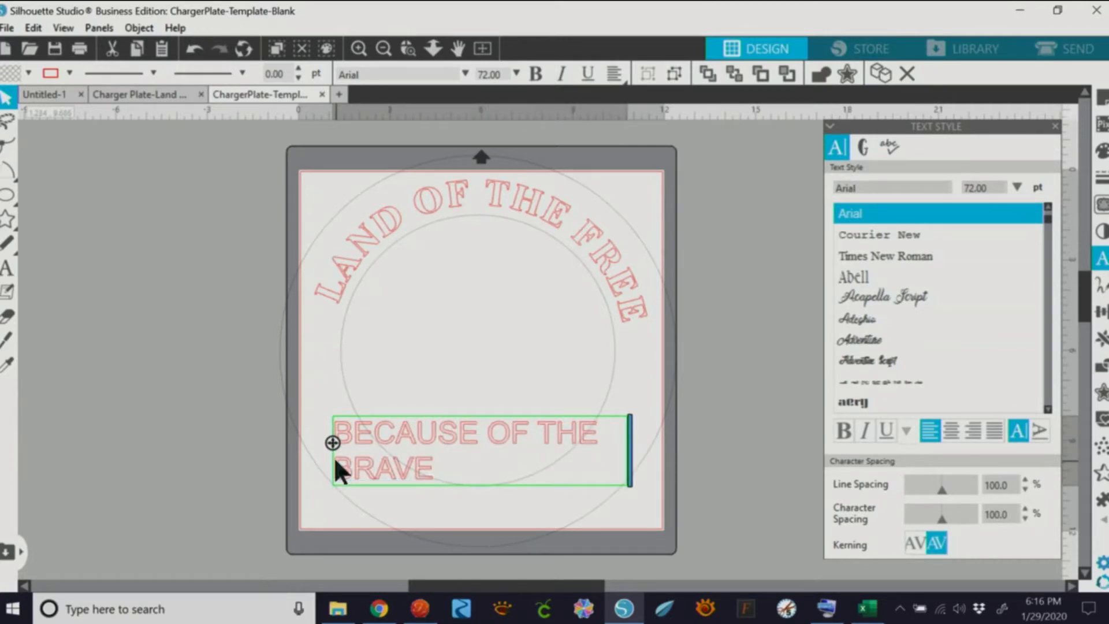
drag(630, 462, 334, 441)
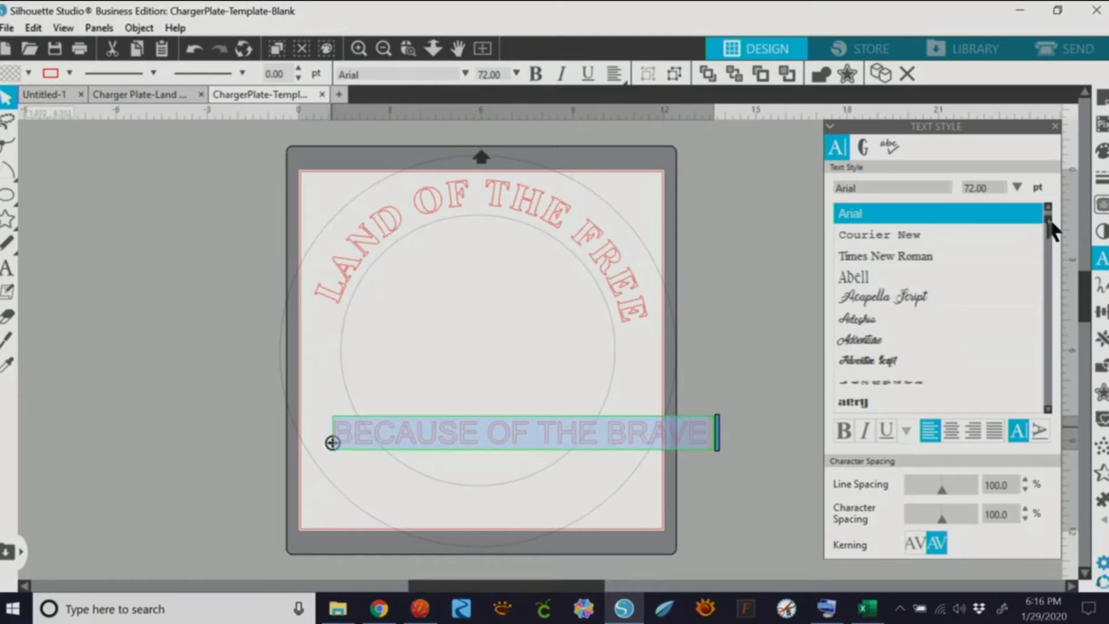
scroll(1053, 222, up, 4)
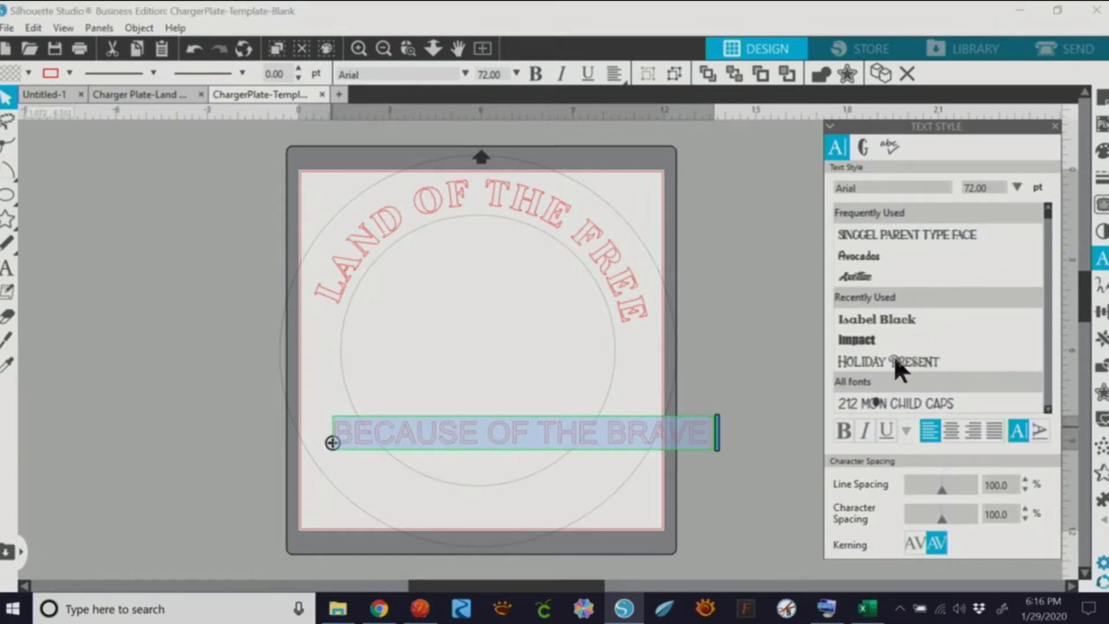
click(887, 317)
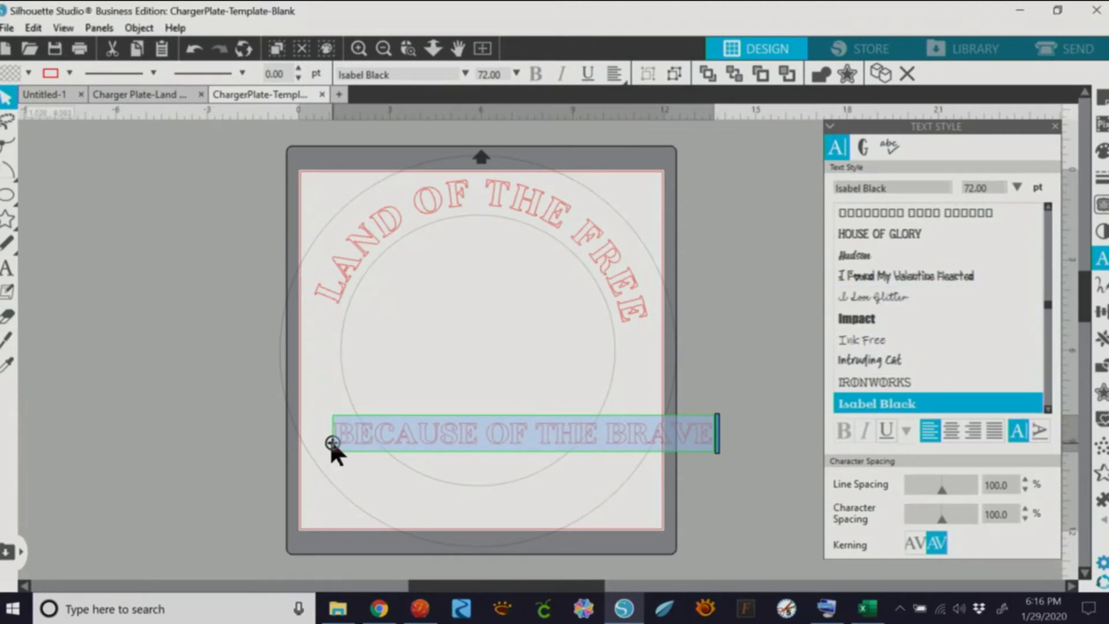
Curve "BECAUSE OF THE BRAVE" along the bottom of the inner template circle, with the letters outside its path
drag(332, 443, 342, 375)
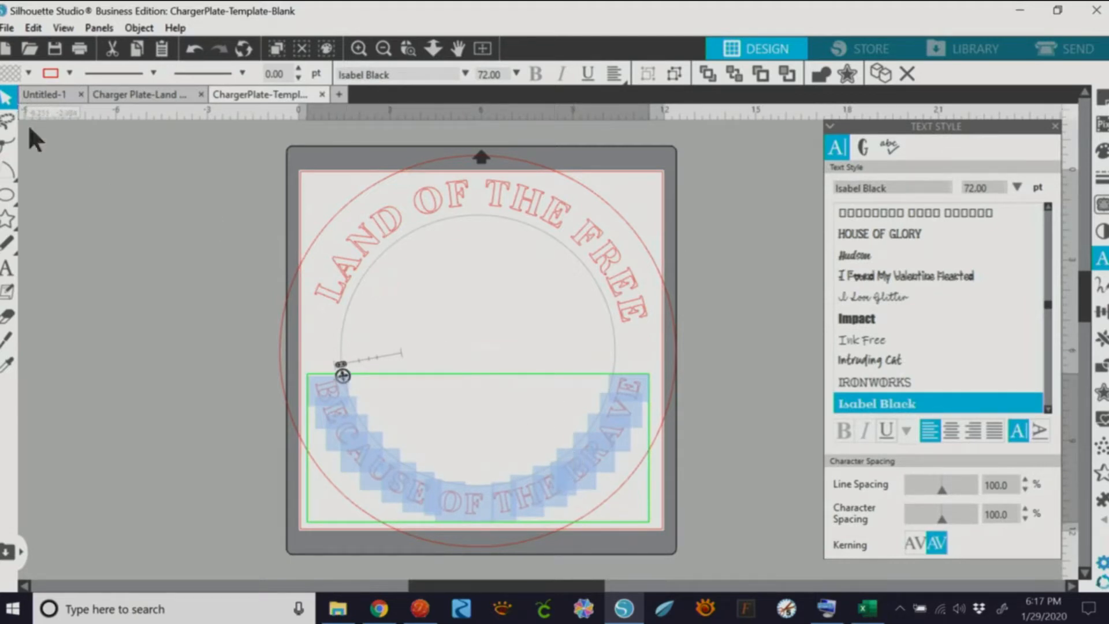
click(641, 476)
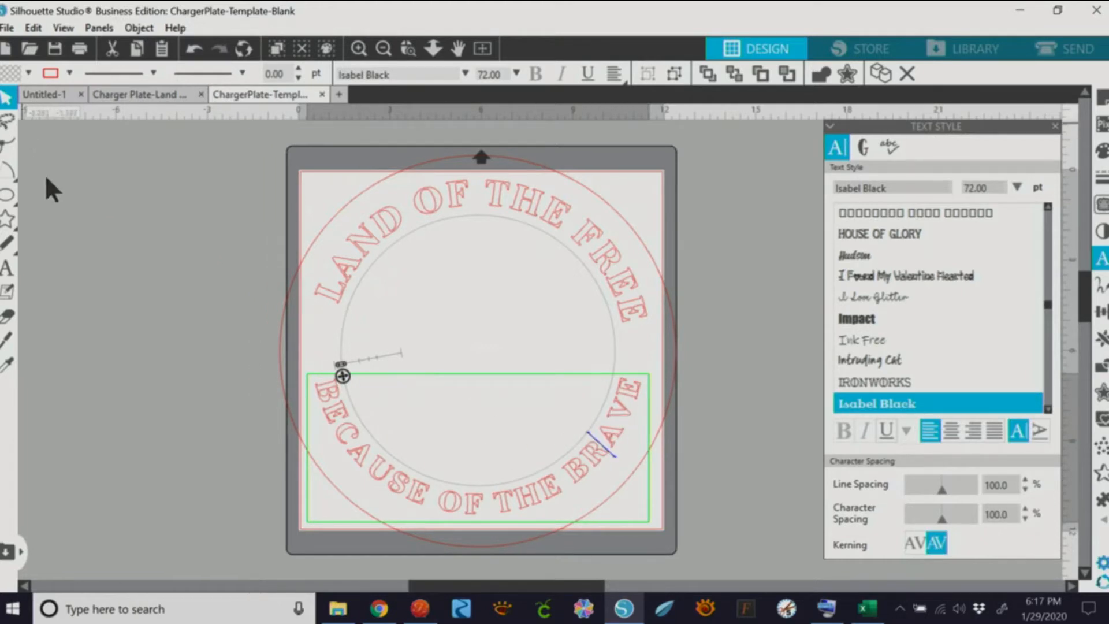
click(186, 343)
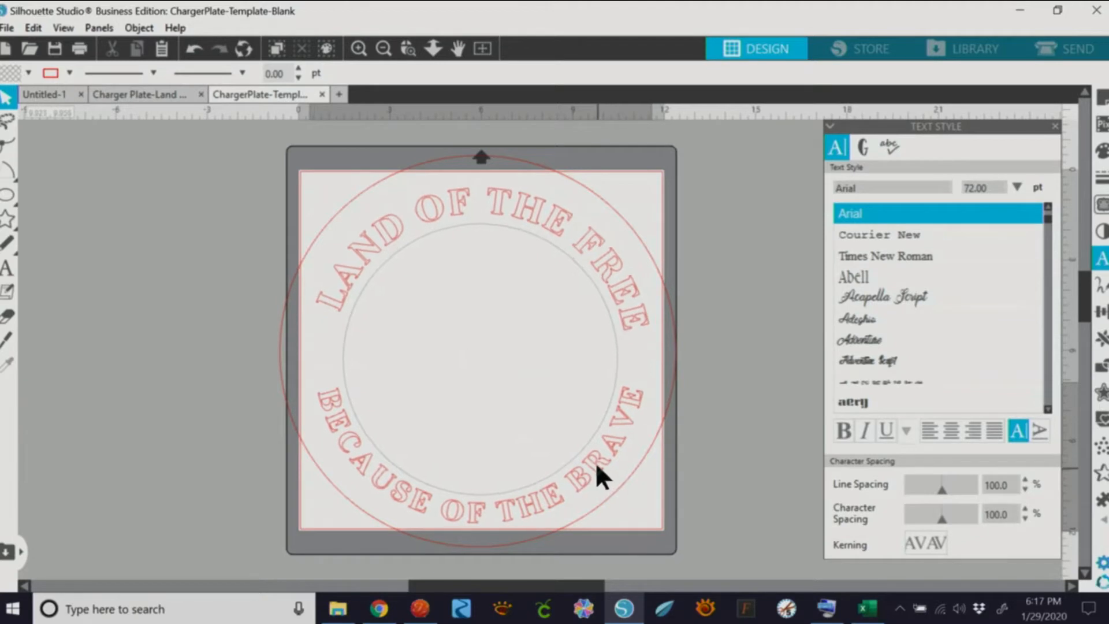
Nudge the lower text and the template circles slightly to check how the curved text moves with the template
right_click(636, 397)
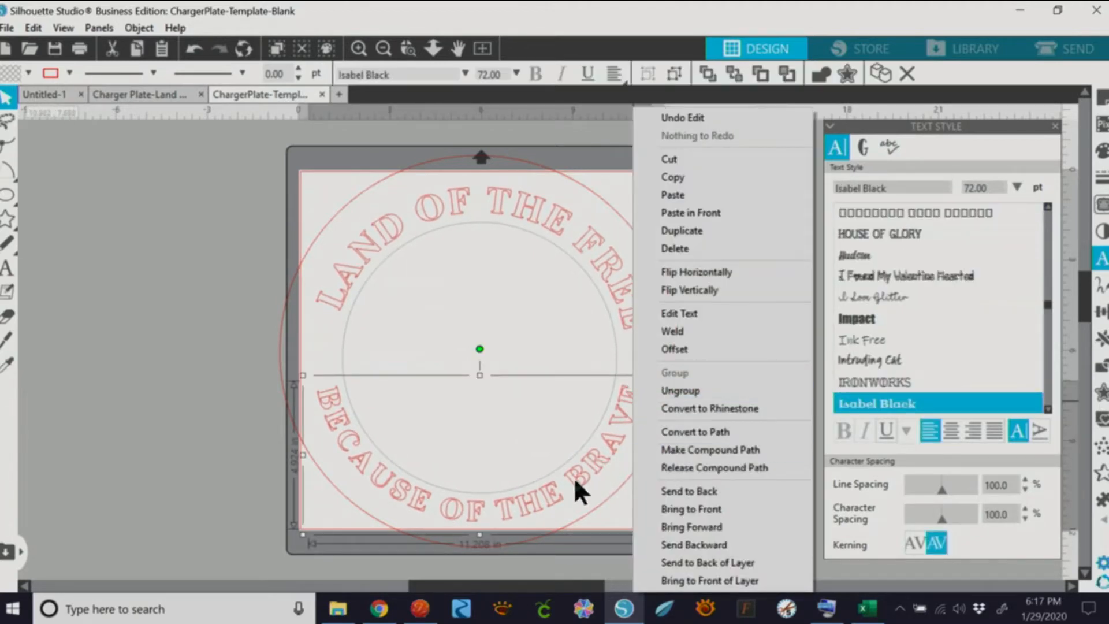
click(574, 477)
drag(575, 490, 570, 480)
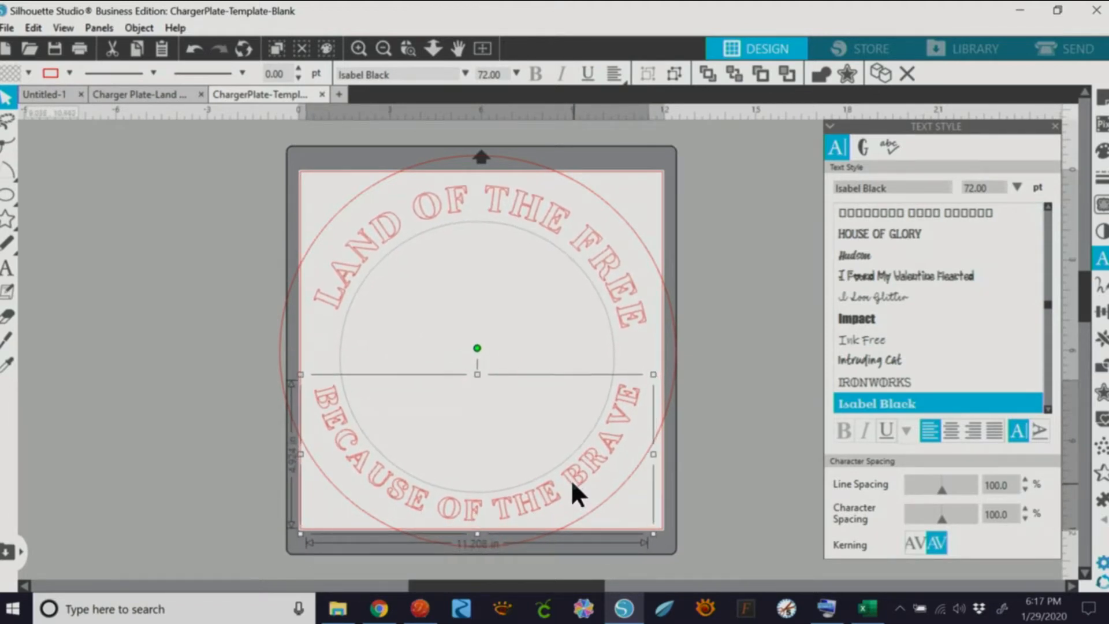
click(612, 359)
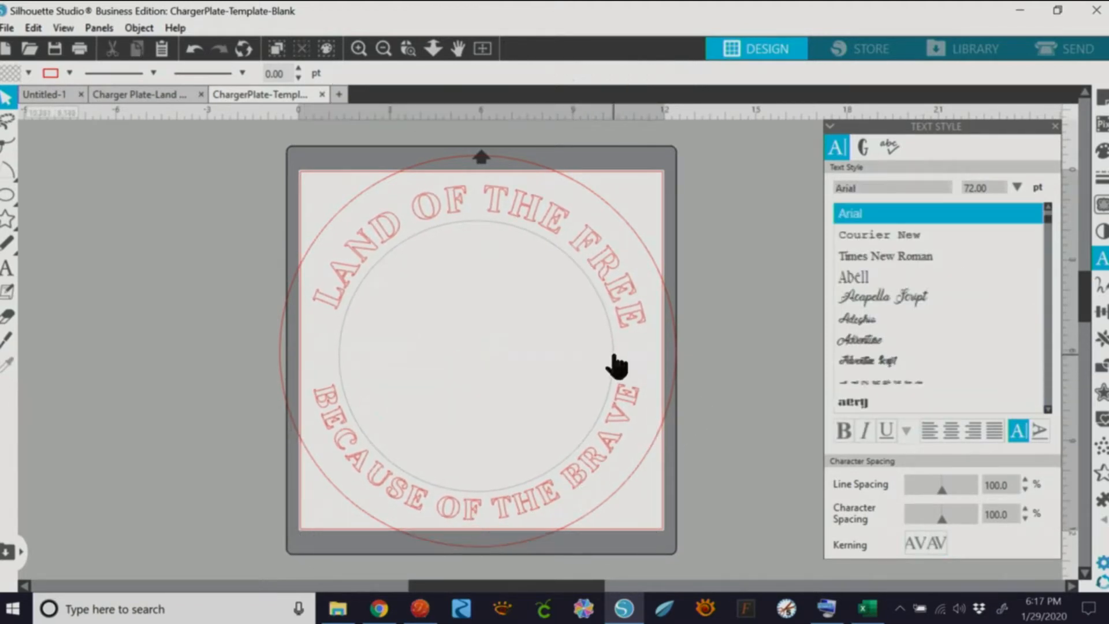
click(611, 379)
mouse_move(674, 338)
mouse_down()
mouse_move(690, 321)
mouse_move(681, 334)
mouse_up()
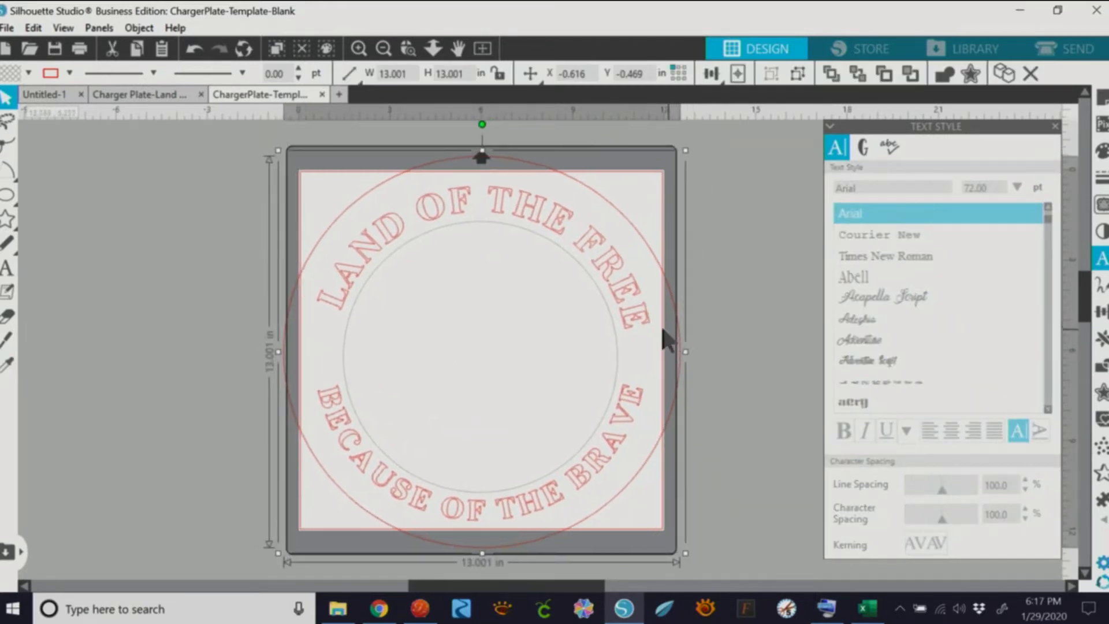
Convert "BECAUSE OF THE BRAVE" to a path and shift the template circles slightly to test its independence
right_click(632, 408)
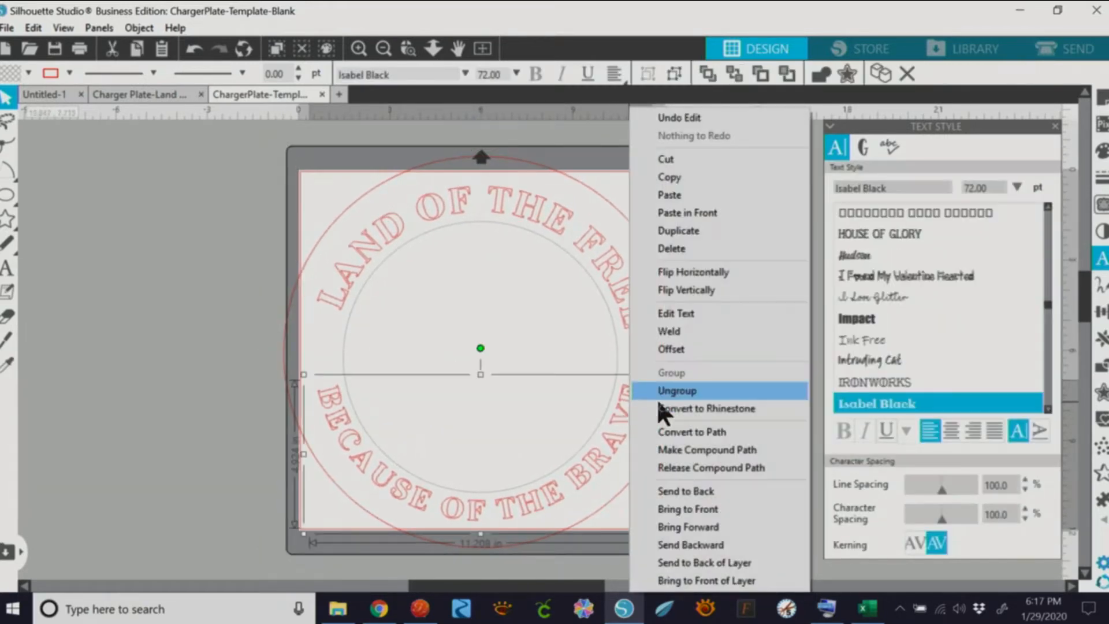
click(732, 465)
click(610, 351)
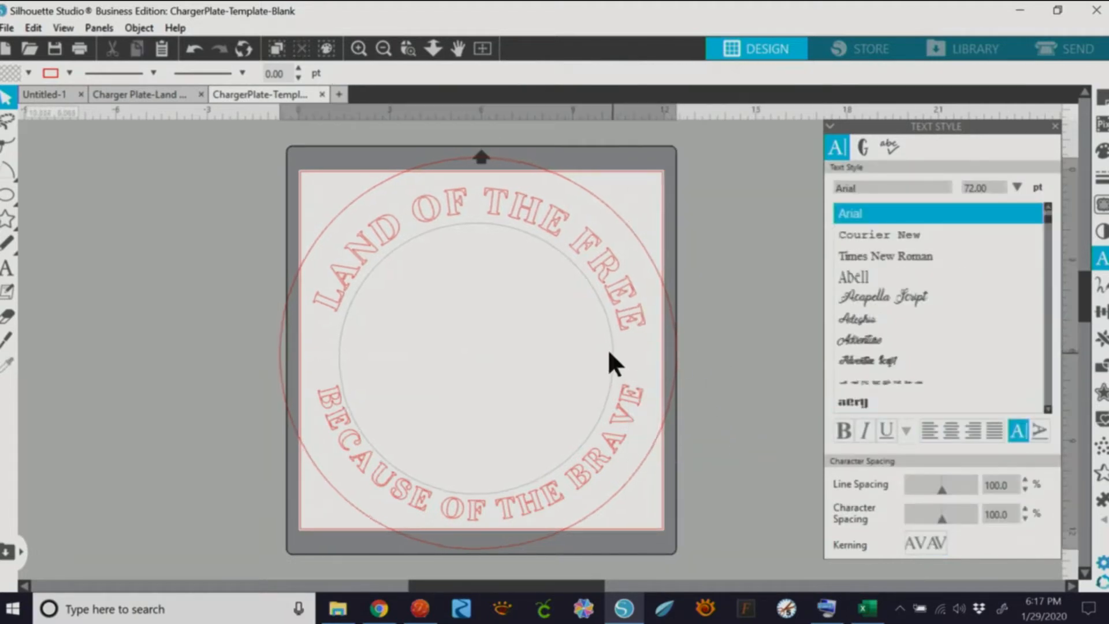
drag(607, 349, 616, 348)
click(619, 348)
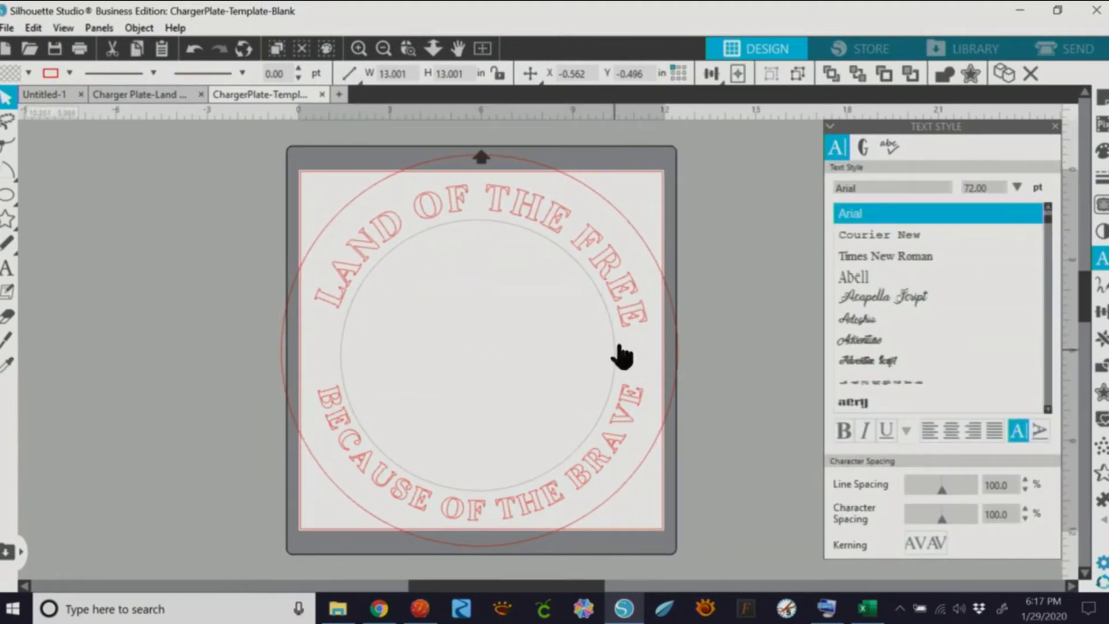
Ungroup the two template circles and move the inner circle slightly together with its attached upper text
click(678, 333)
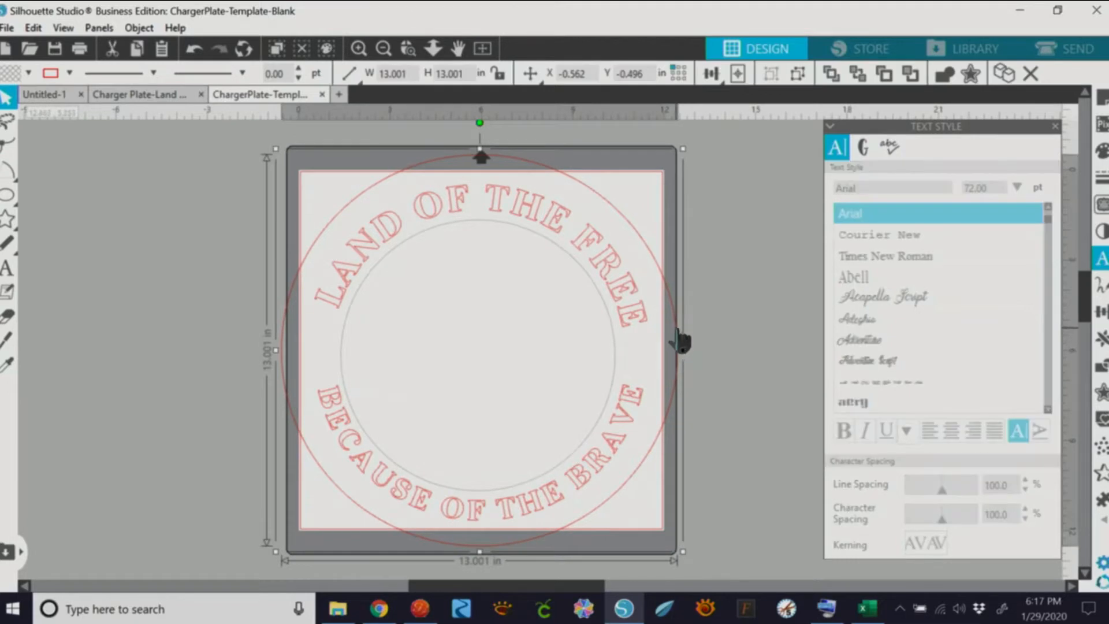
right_click(681, 345)
click(751, 396)
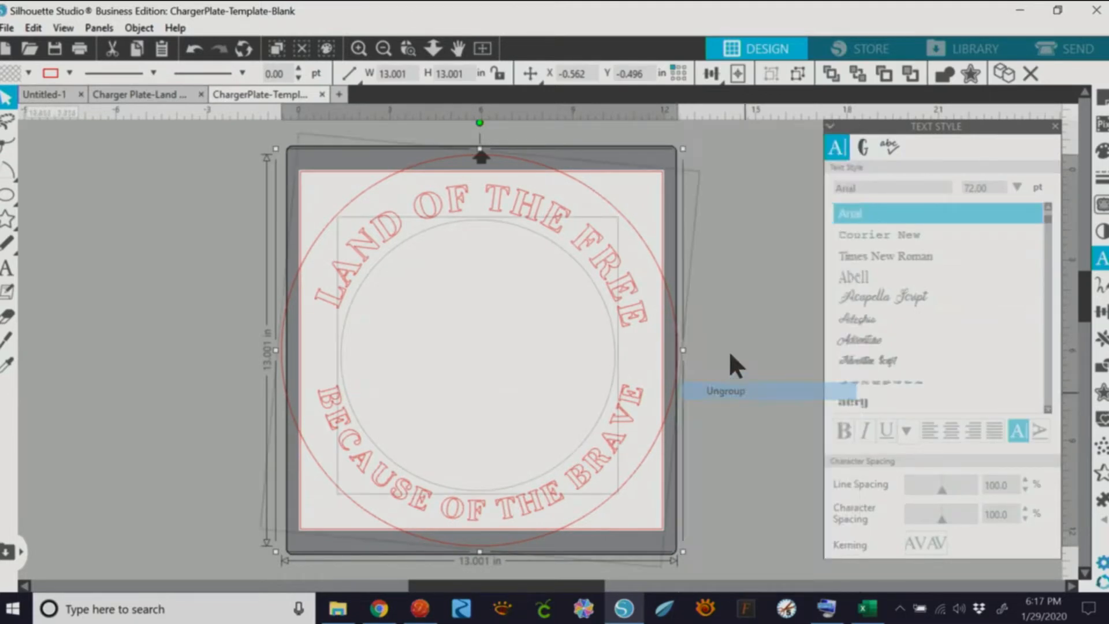
click(694, 286)
drag(614, 341, 606, 318)
mouse_move(611, 364)
mouse_down()
mouse_move(603, 370)
mouse_move(611, 358)
mouse_up()
Convert "LAND OF THE FREE" to a path, and move both template circles off the page and delete them
right_click(621, 287)
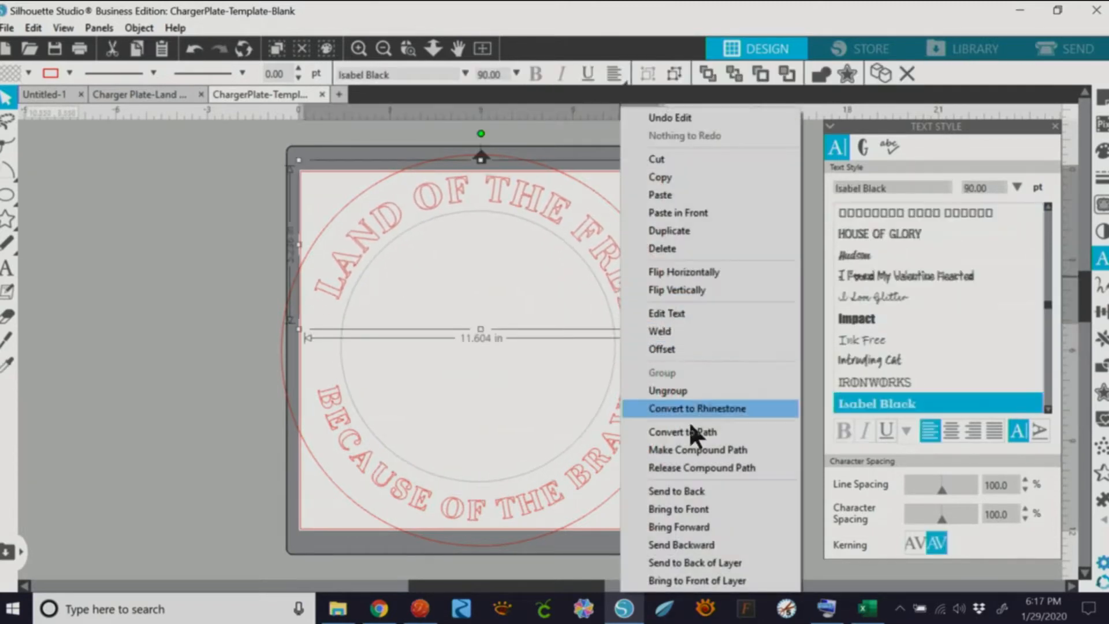
click(677, 465)
drag(612, 354, 199, 362)
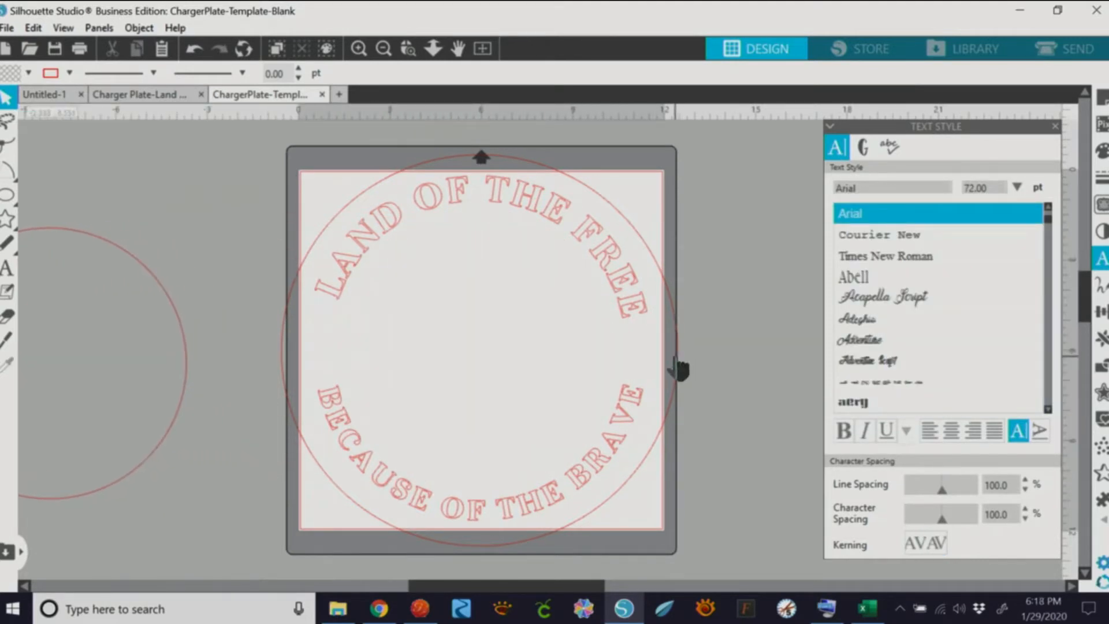
drag(682, 369, 165, 352)
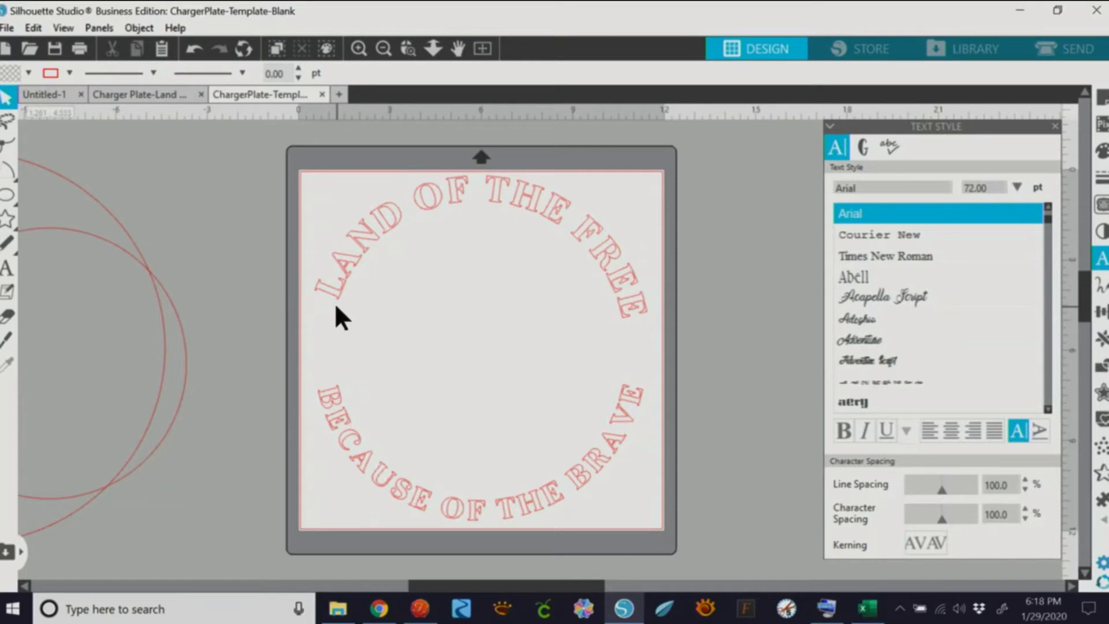
click(166, 317)
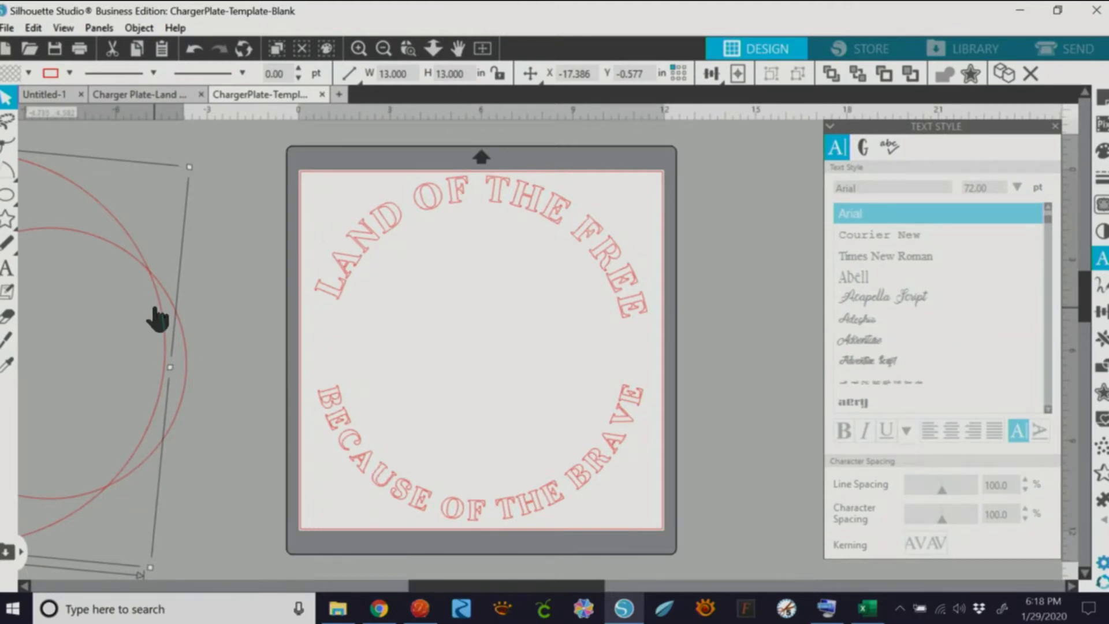
key(Delete)
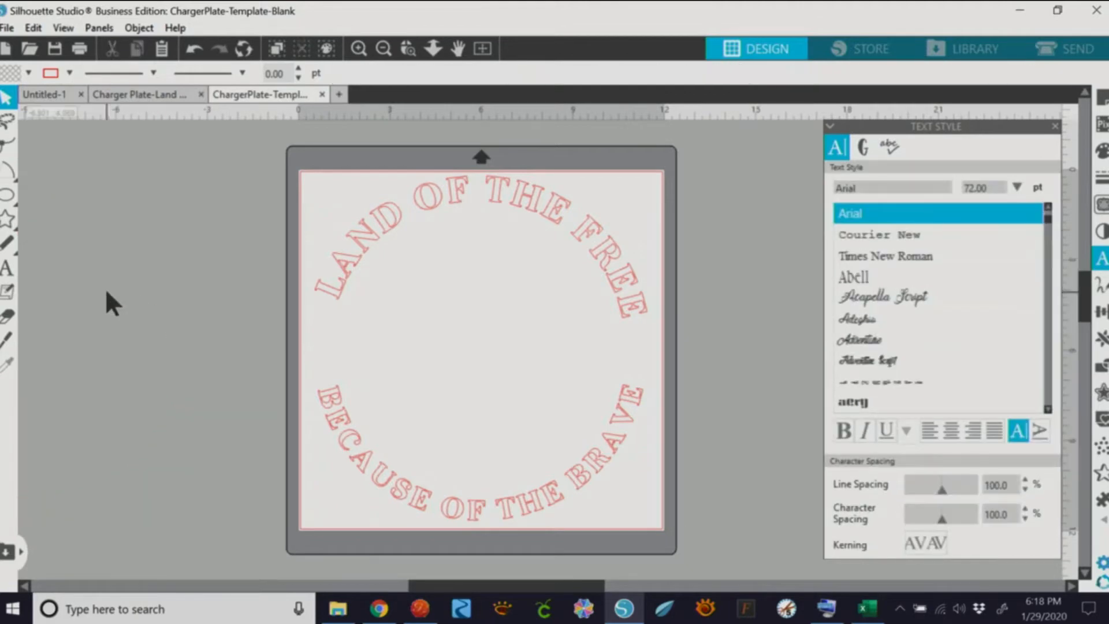
Browse the files to open from the 1AA-CAMEO folder through AA-Design Elements to Charger Plates, and return to the drawing window
click(29, 48)
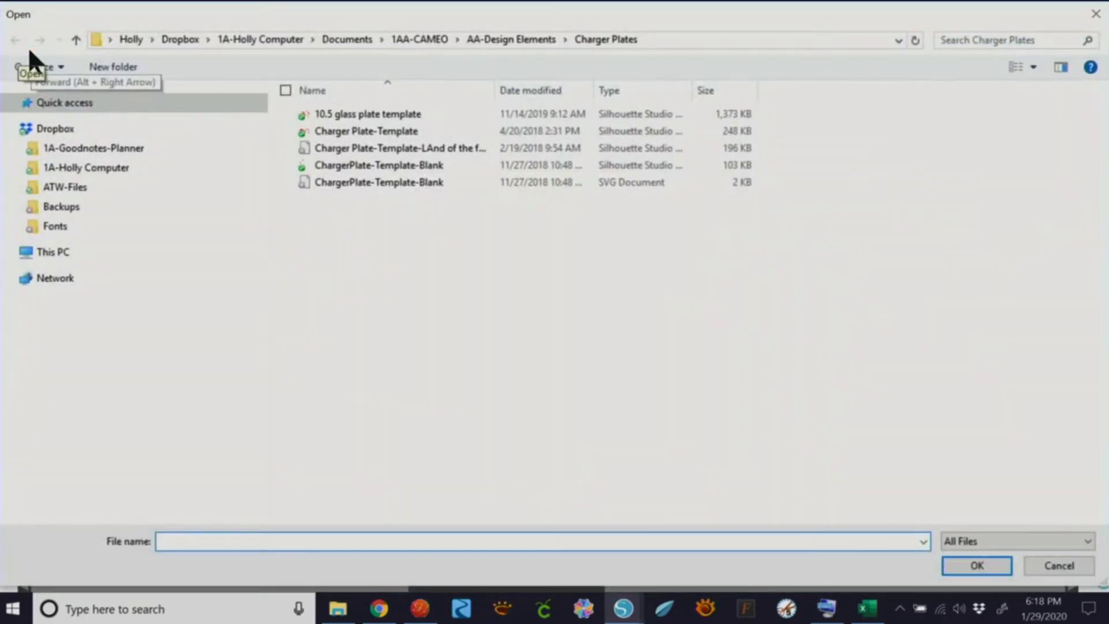
click(75, 40)
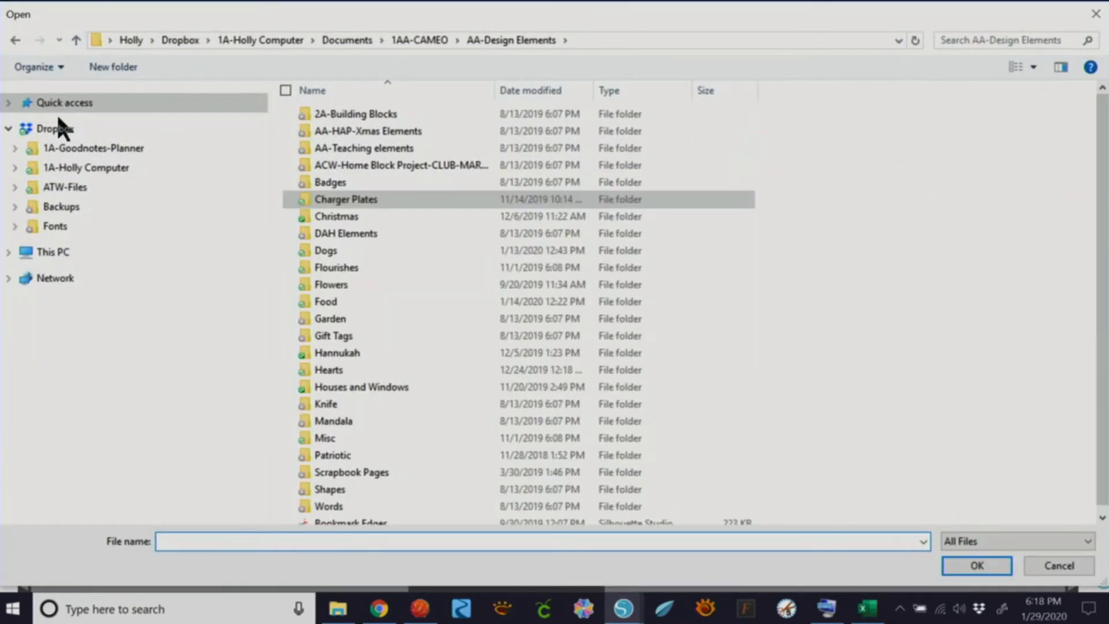
click(74, 41)
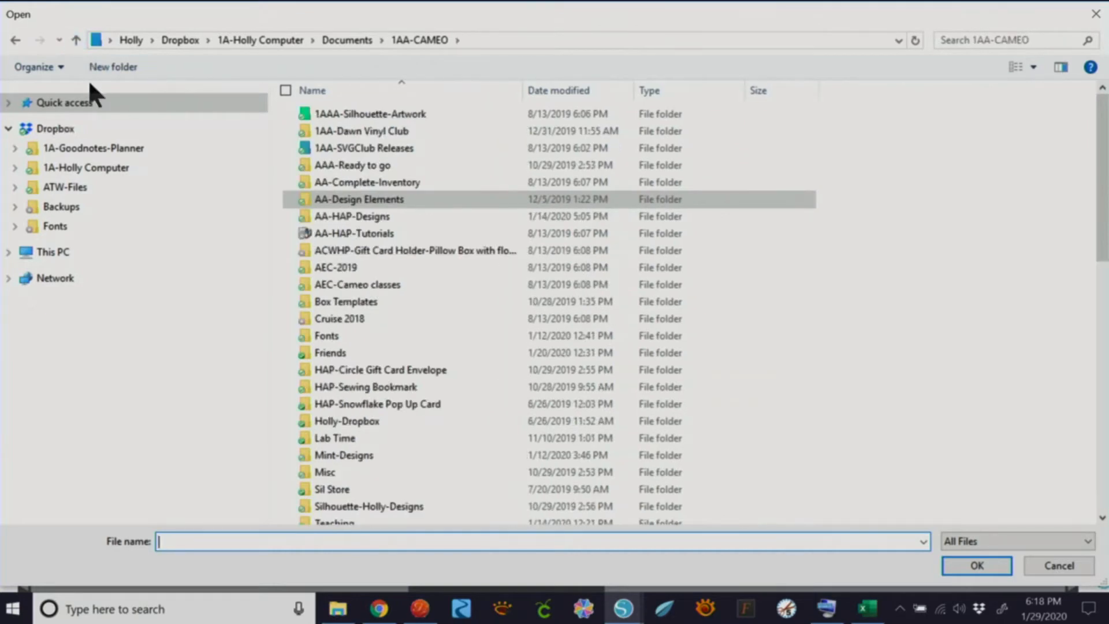
double_click(376, 199)
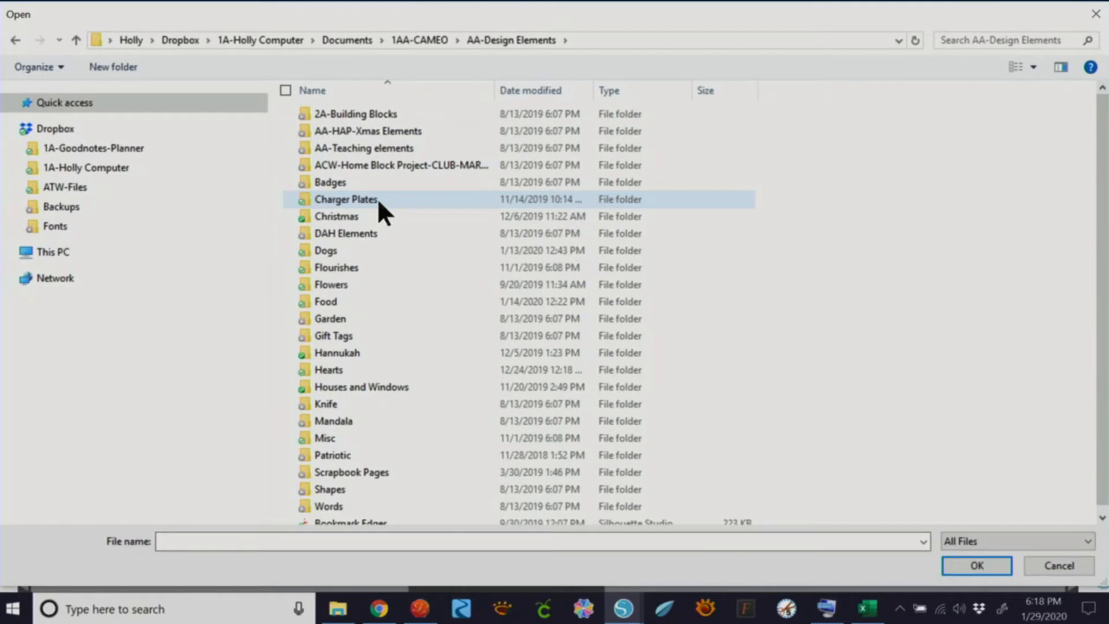
double_click(355, 198)
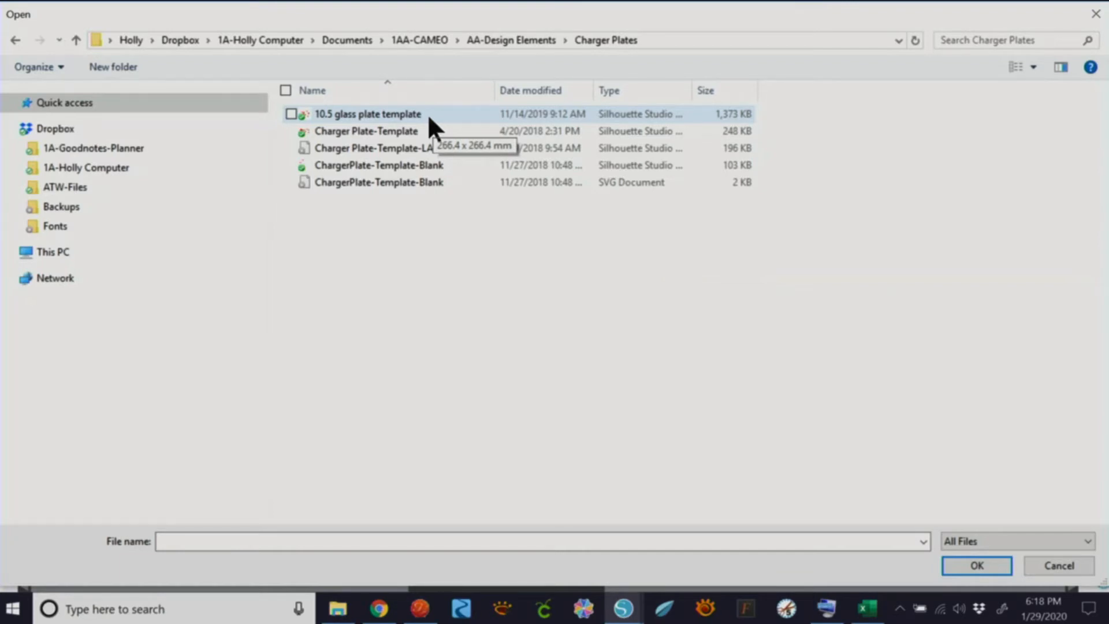
click(624, 608)
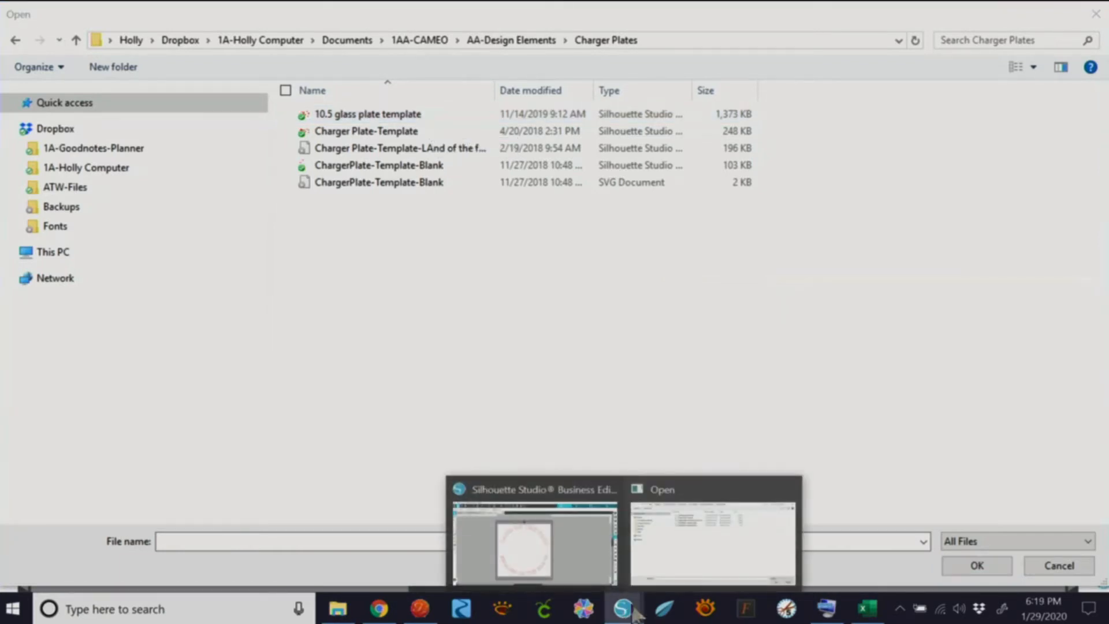
click(573, 563)
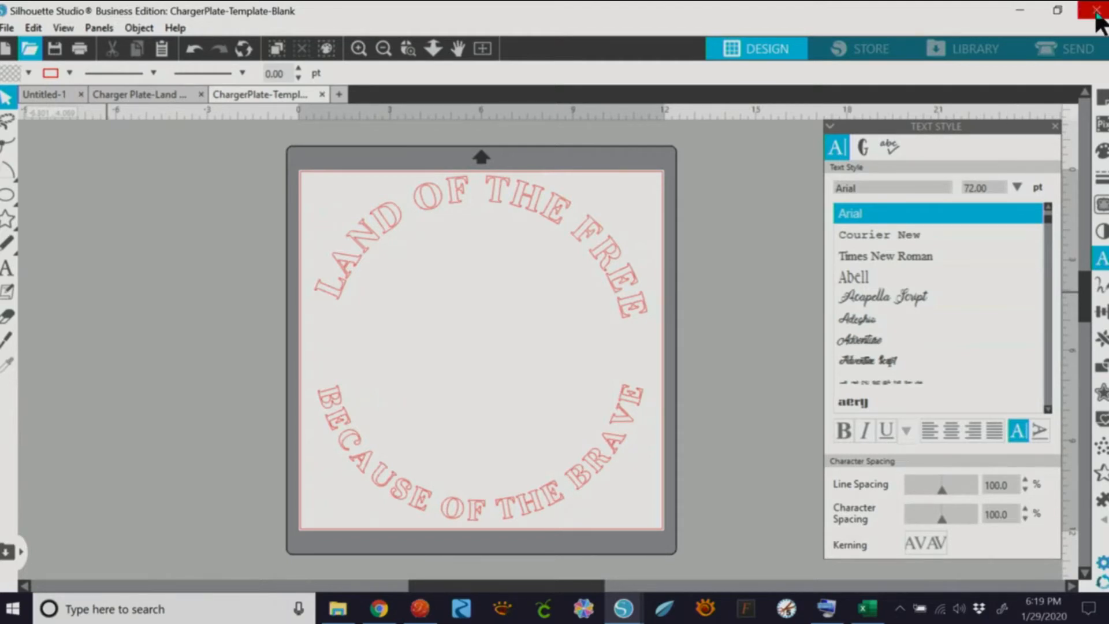
End the Silhouette Studio task in Task Manager and relaunch Silhouette Studio
key(ctrl+alt+Delete)
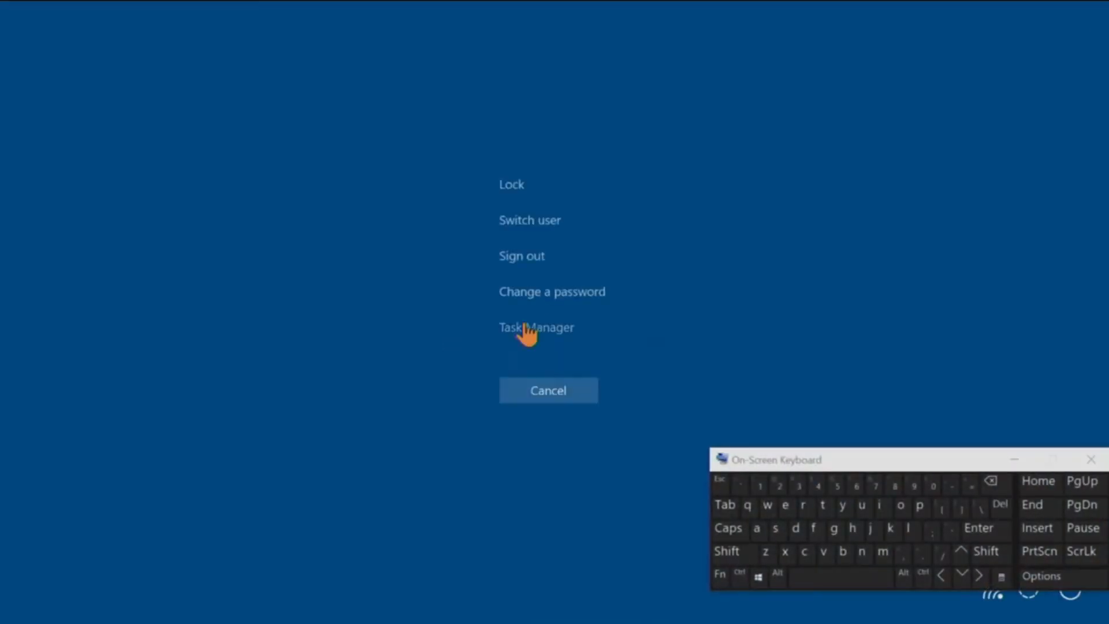
click(528, 332)
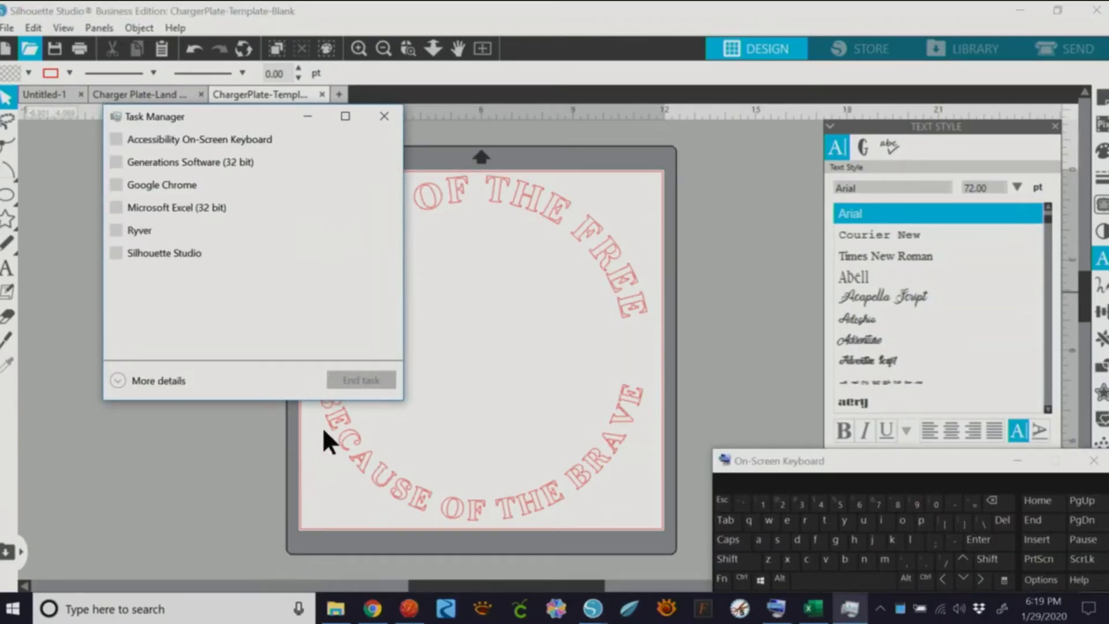
click(193, 252)
click(370, 378)
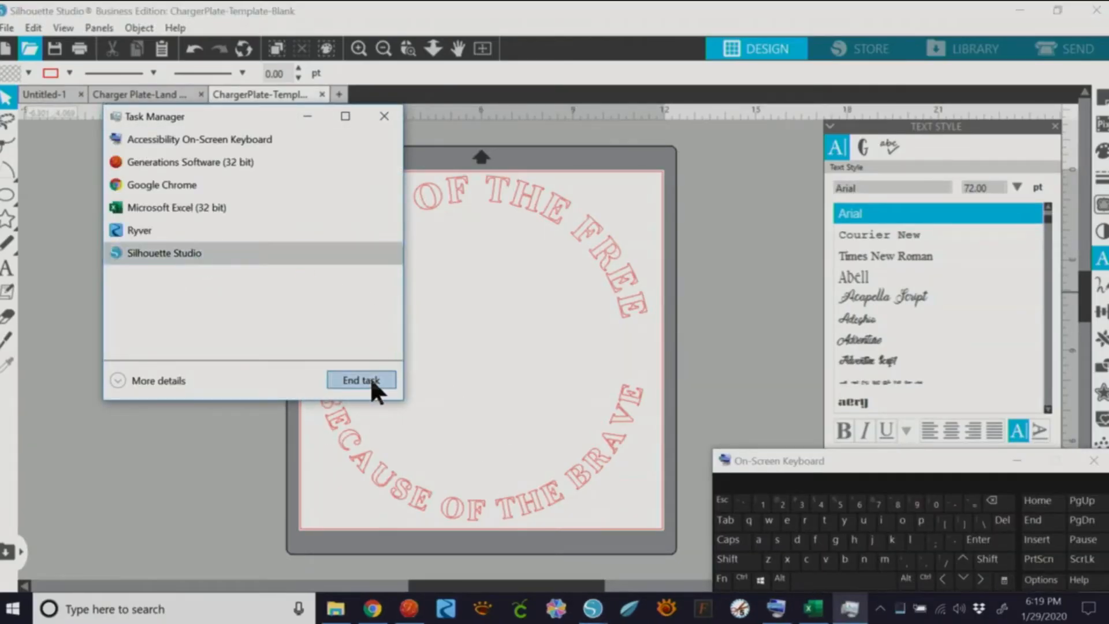
click(577, 330)
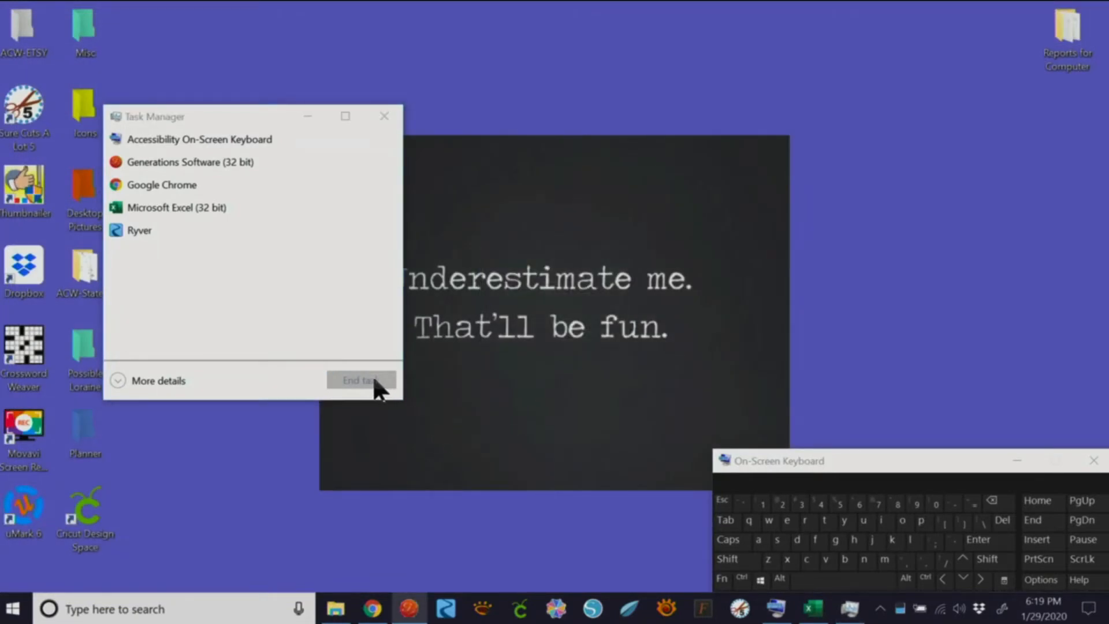
click(384, 119)
click(580, 330)
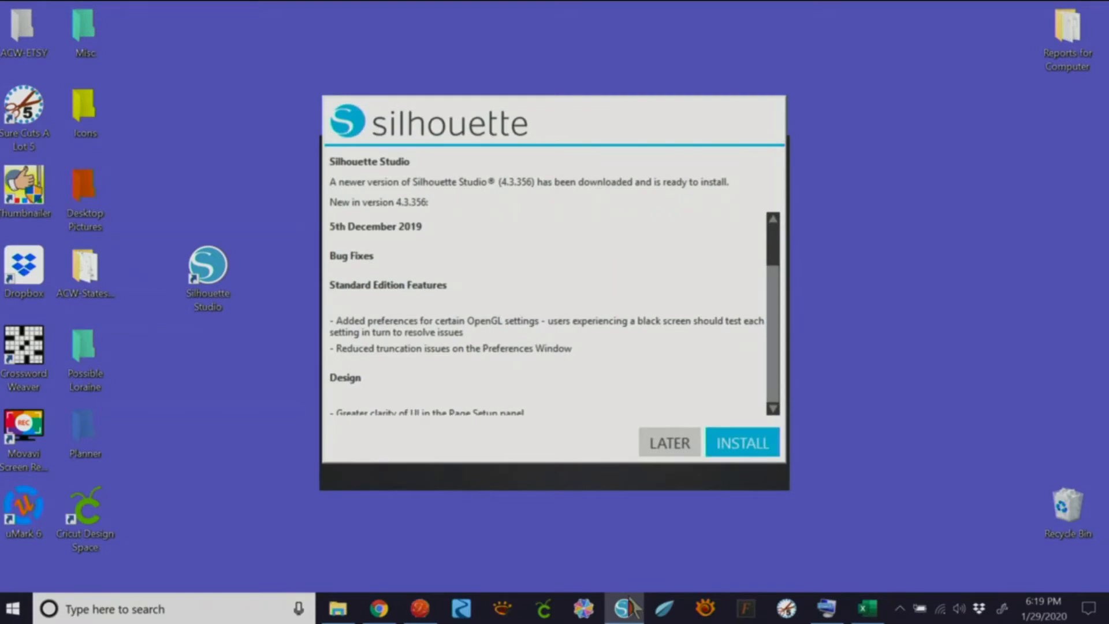
Close the Generations program without saving the changes to its open document
right_click(420, 609)
click(405, 576)
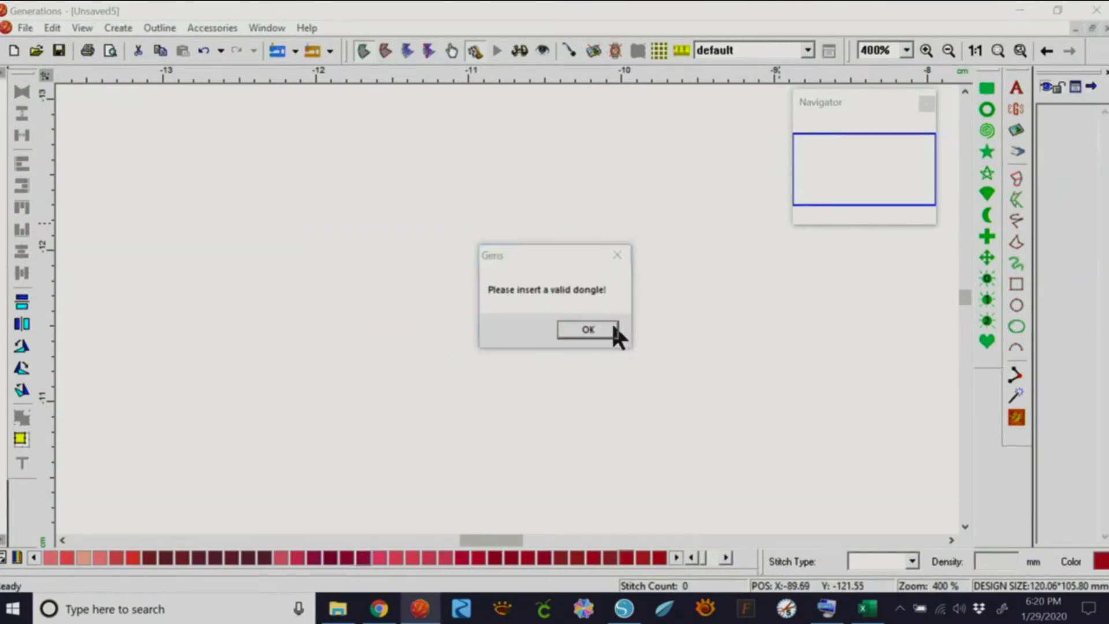
click(1096, 11)
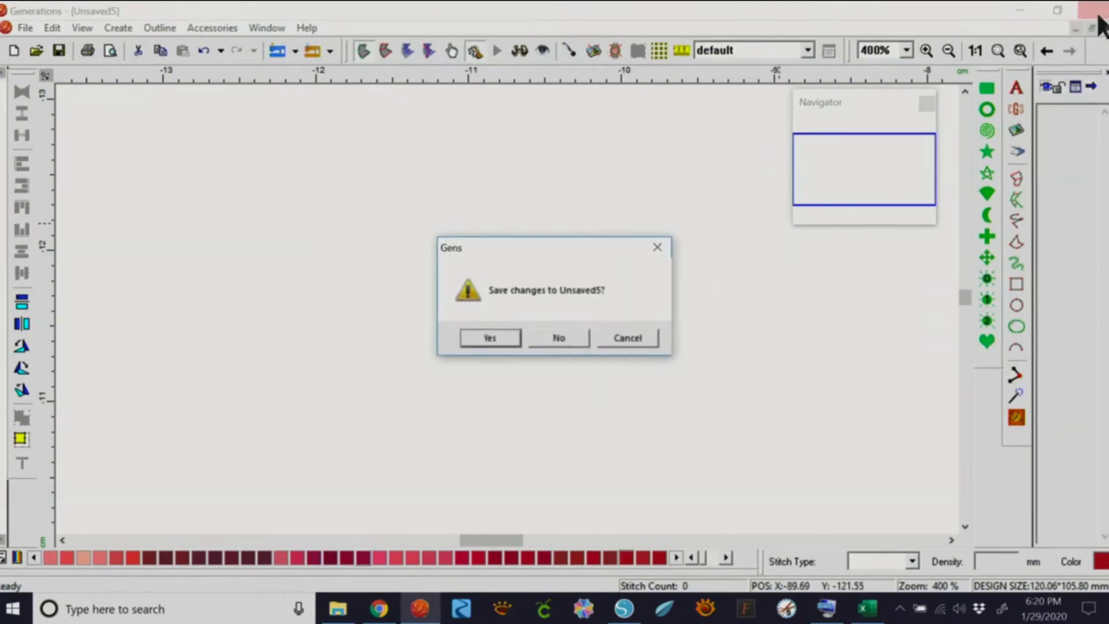
click(557, 338)
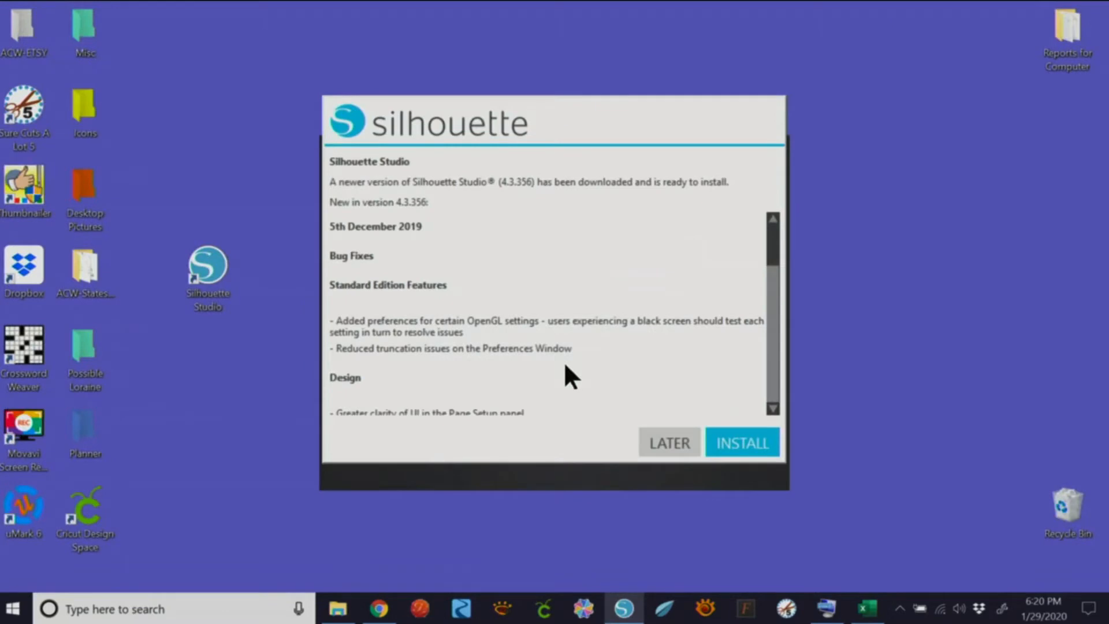
Postpone the Silhouette Studio update and open the recovered document "Charger Plate-Land of the free.studio3", leaving the recovered documents list closed
click(666, 443)
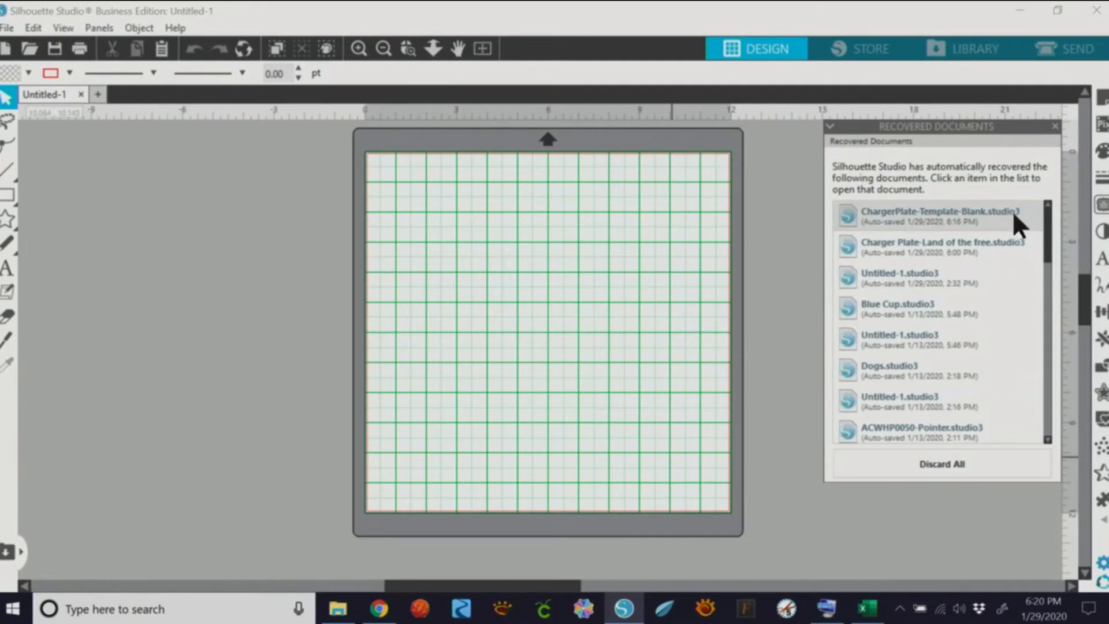
click(995, 241)
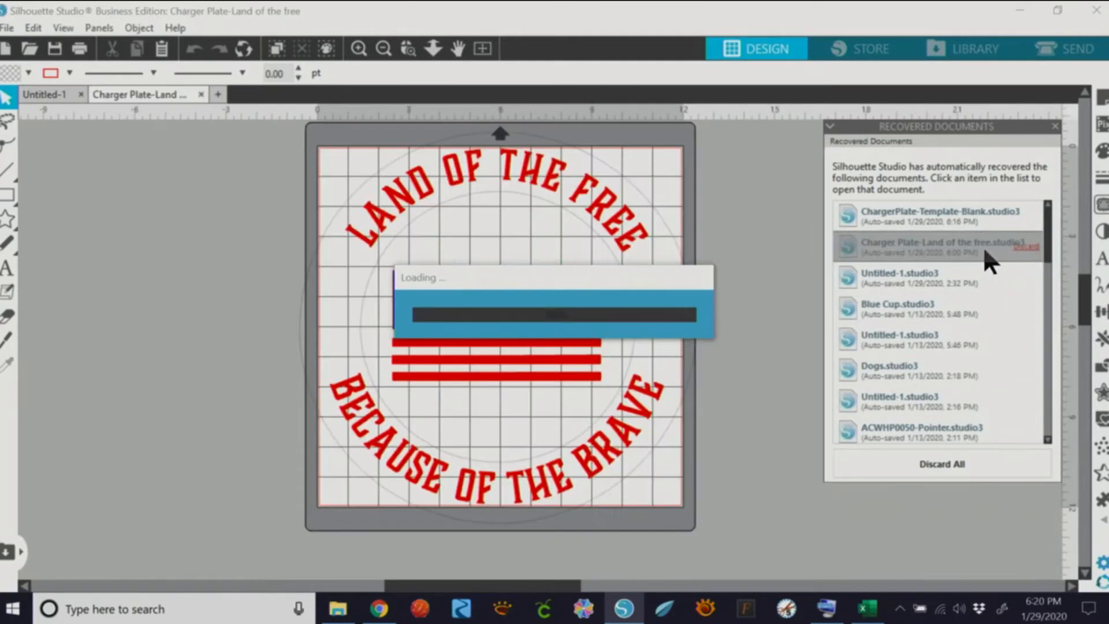
click(1056, 126)
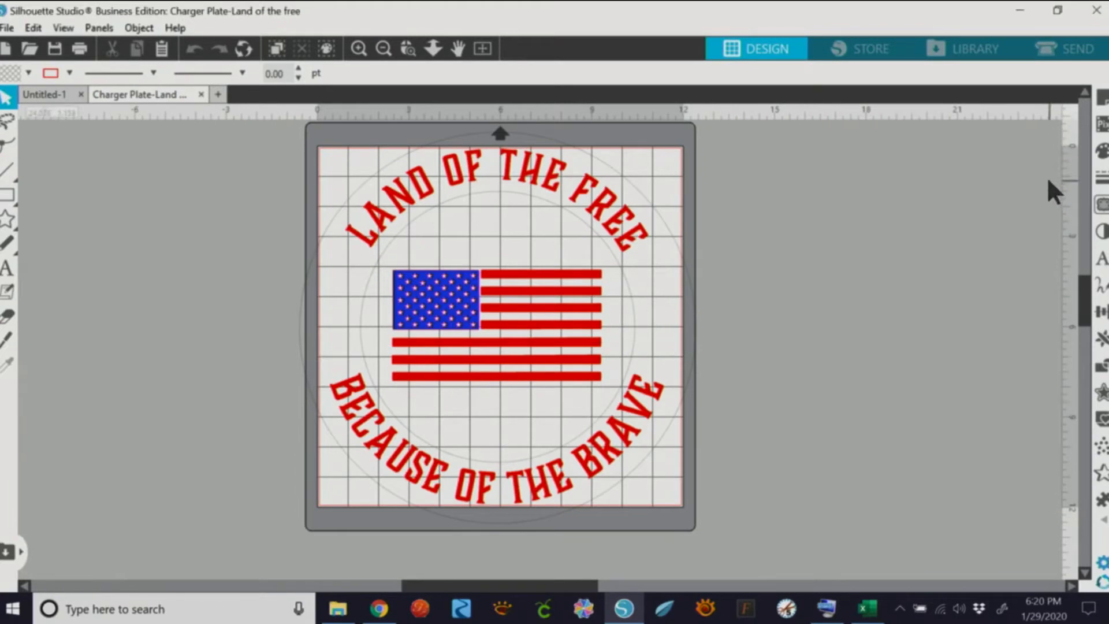
Move the template circles and the flag off opposite sides of the page, and bring "BECAUSE OF THE BRAVE" up near "LAND OF THE FREE"
drag(695, 294, 249, 296)
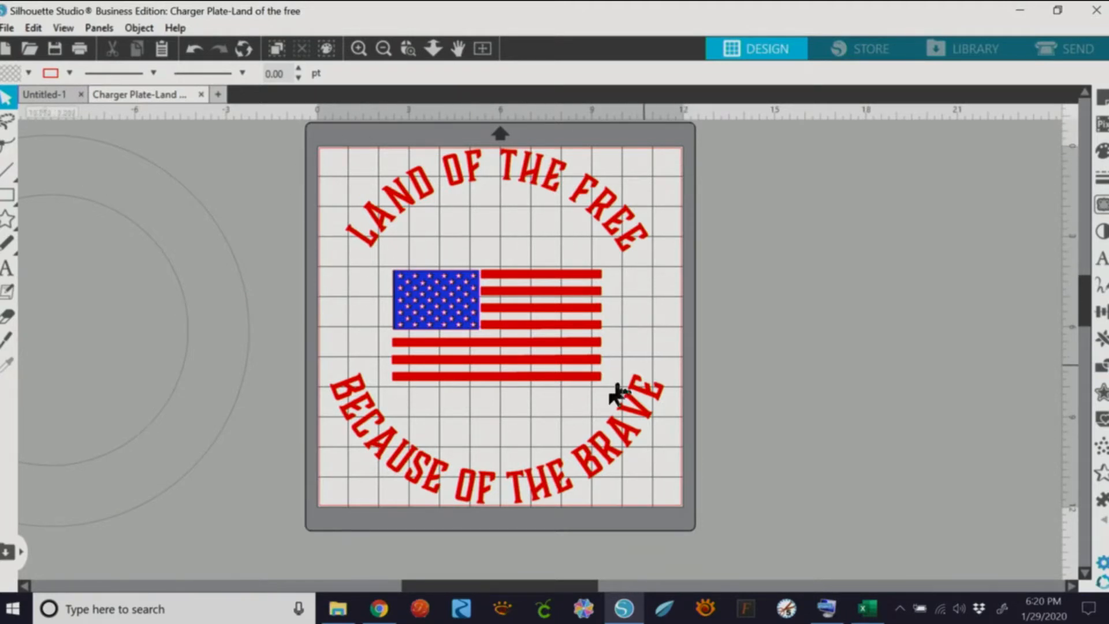
drag(527, 334, 849, 342)
drag(607, 455, 608, 345)
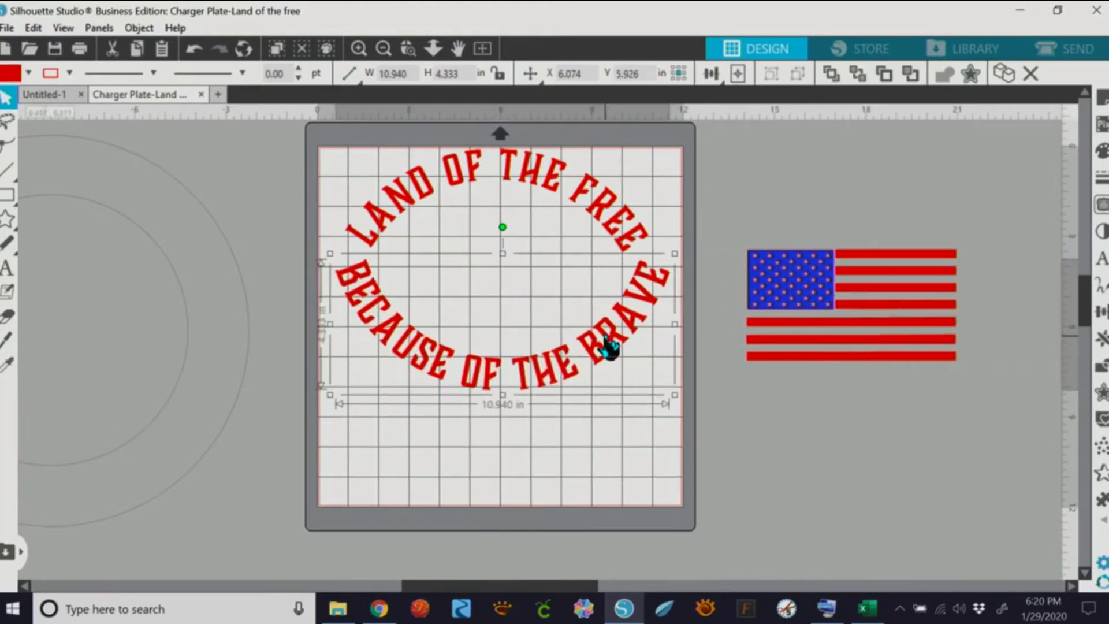
Try flipping "BECAUSE OF THE BRAVE" vertically and nesting it under the arch of "LAND OF THE FREE"
click(1102, 315)
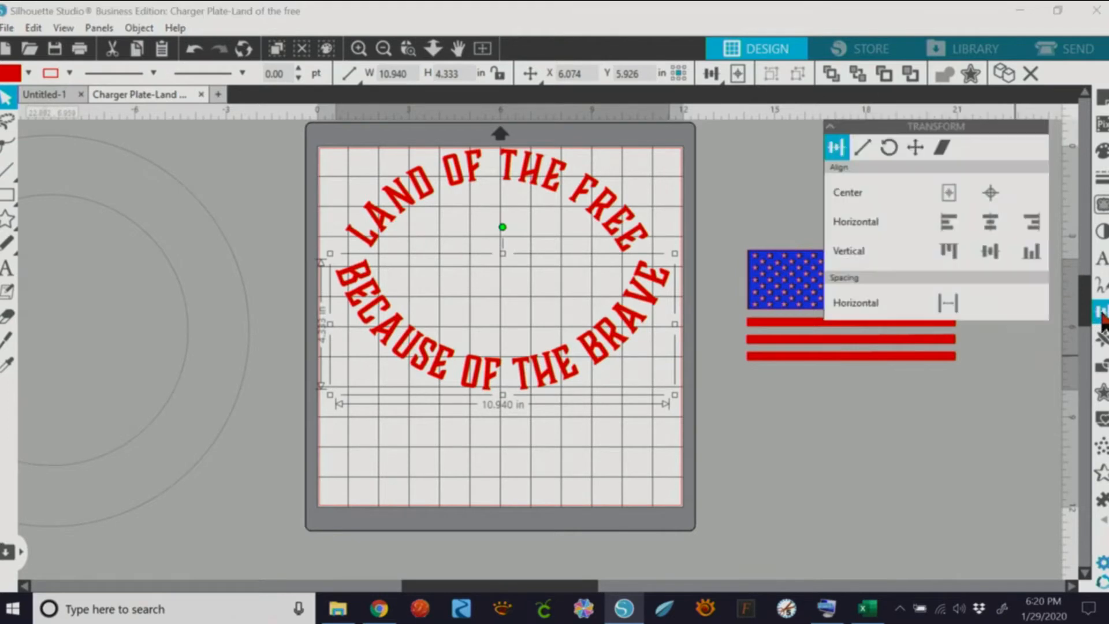
click(859, 426)
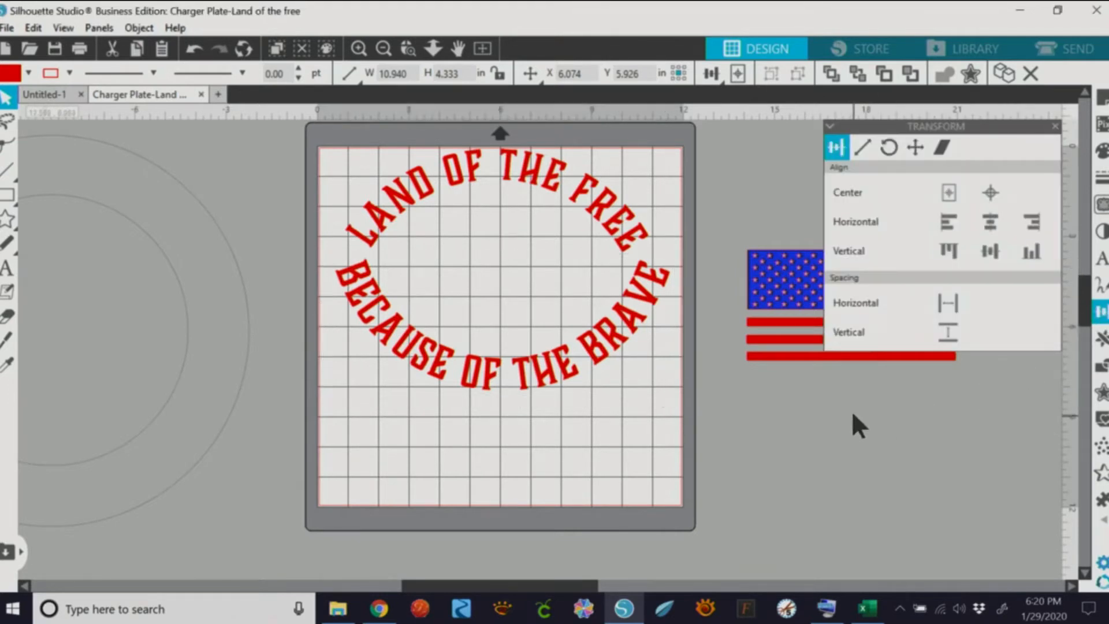
click(379, 297)
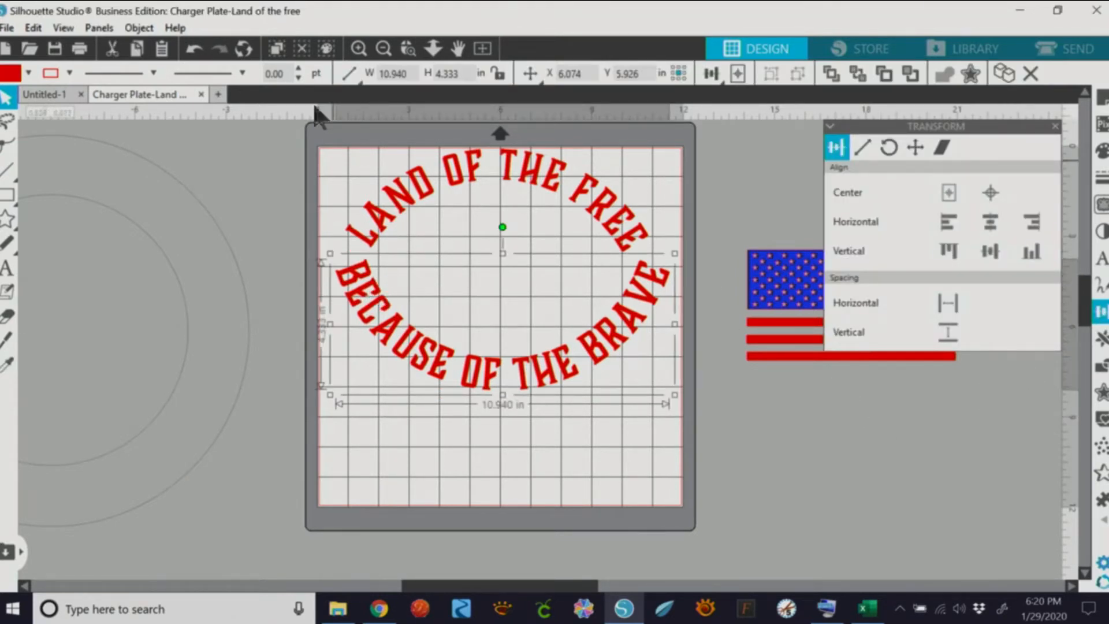
click(146, 29)
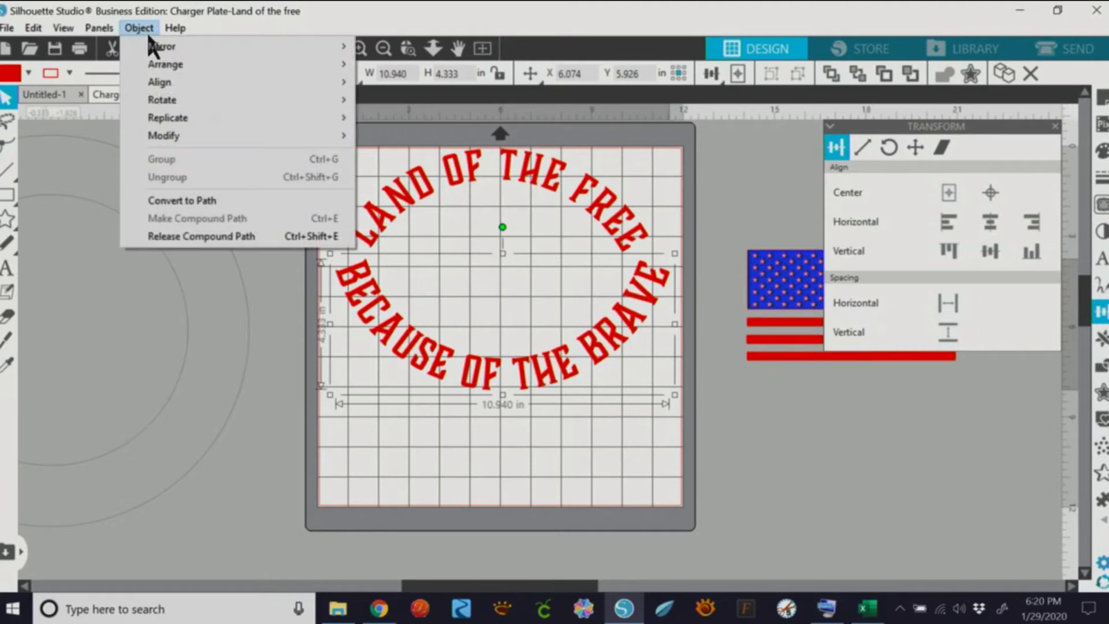
mouse_move(167, 46)
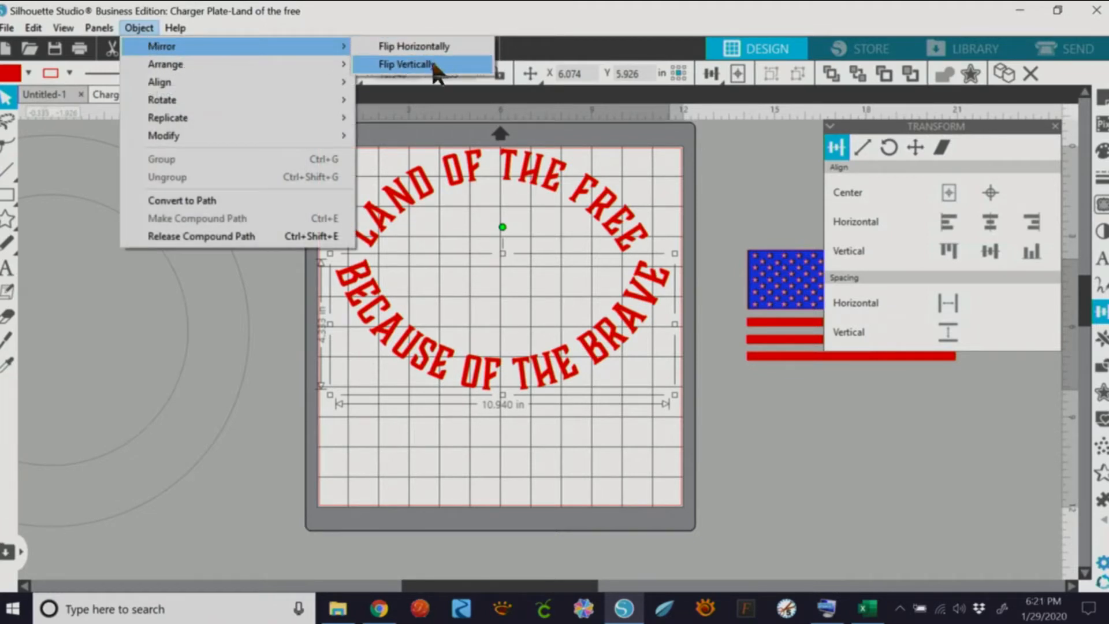
click(434, 65)
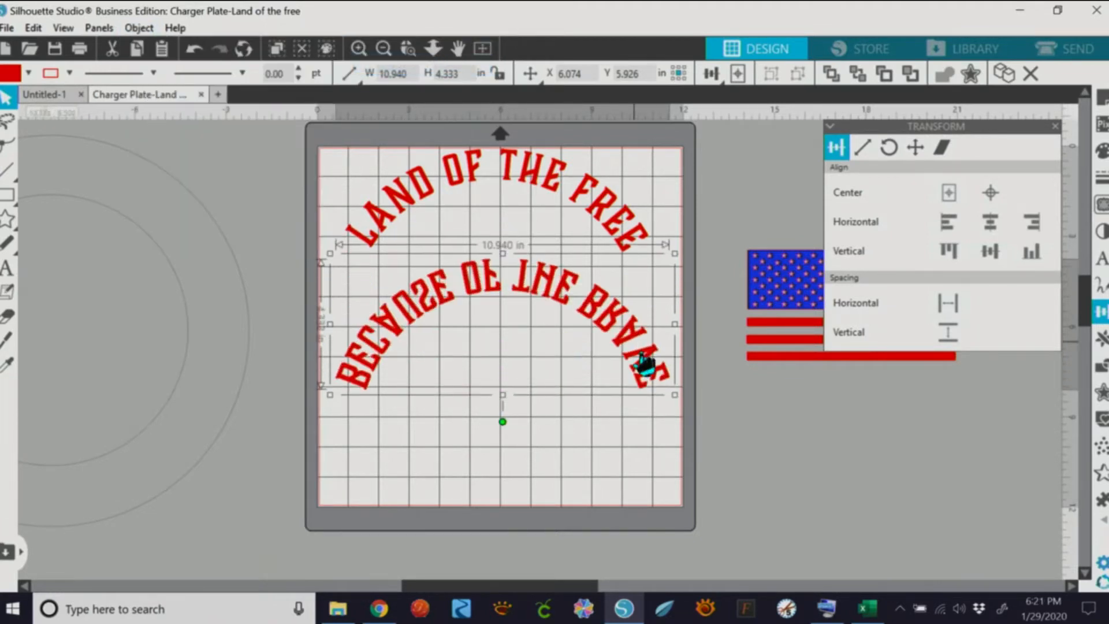
drag(643, 371, 638, 317)
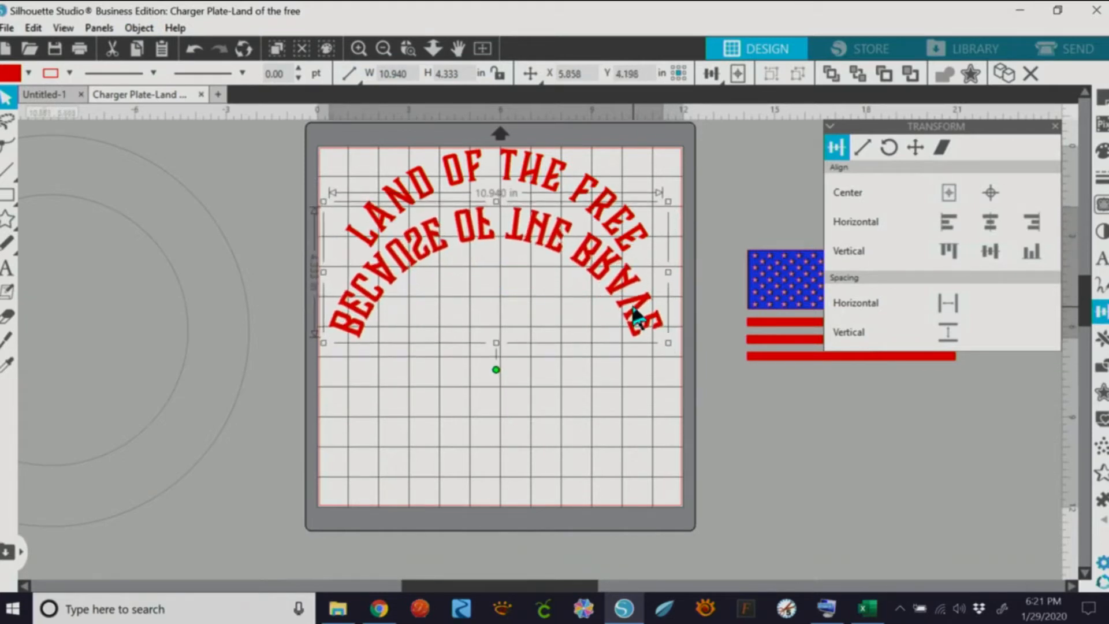
drag(630, 225, 631, 230)
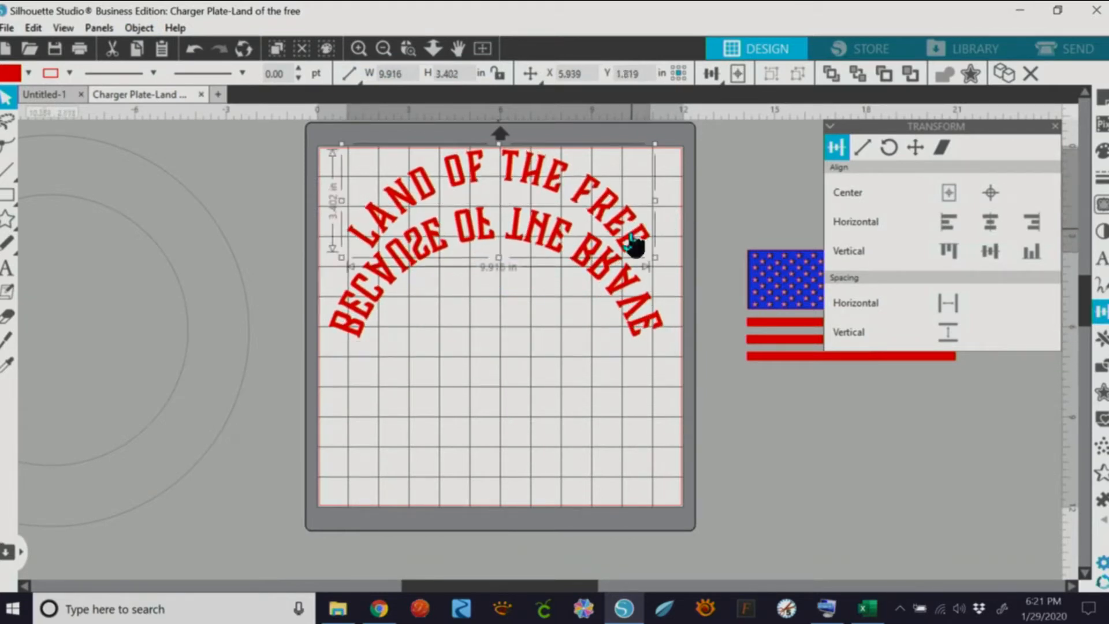
drag(627, 290, 628, 287)
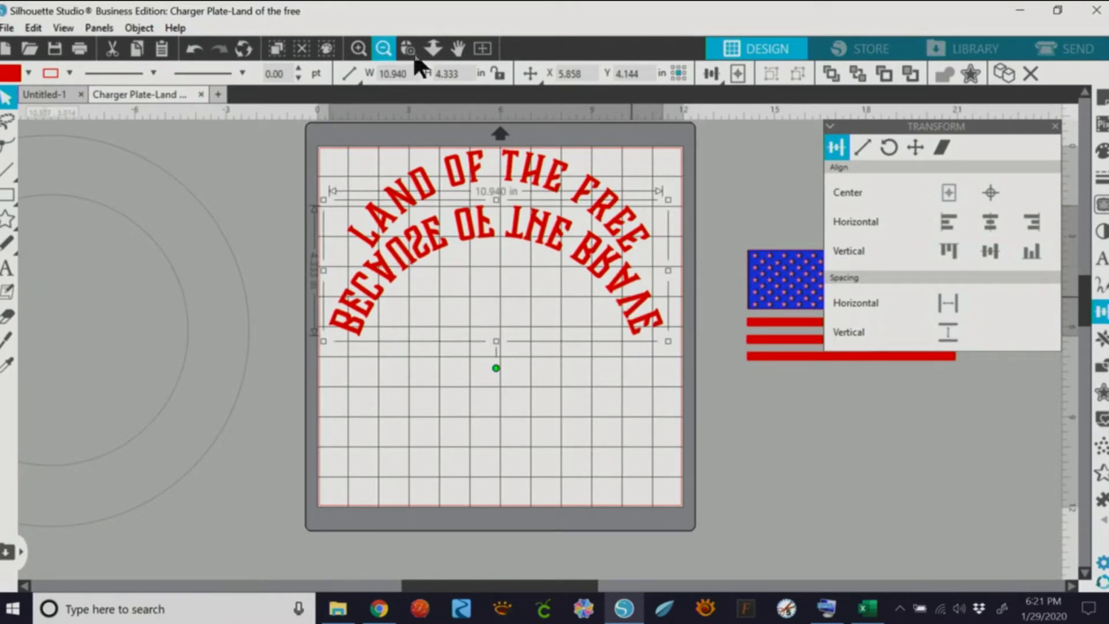
Flip "BECAUSE OF THE BRAVE" vertically back to readable text and move it down clear of "LAND OF THE FREE"
click(139, 28)
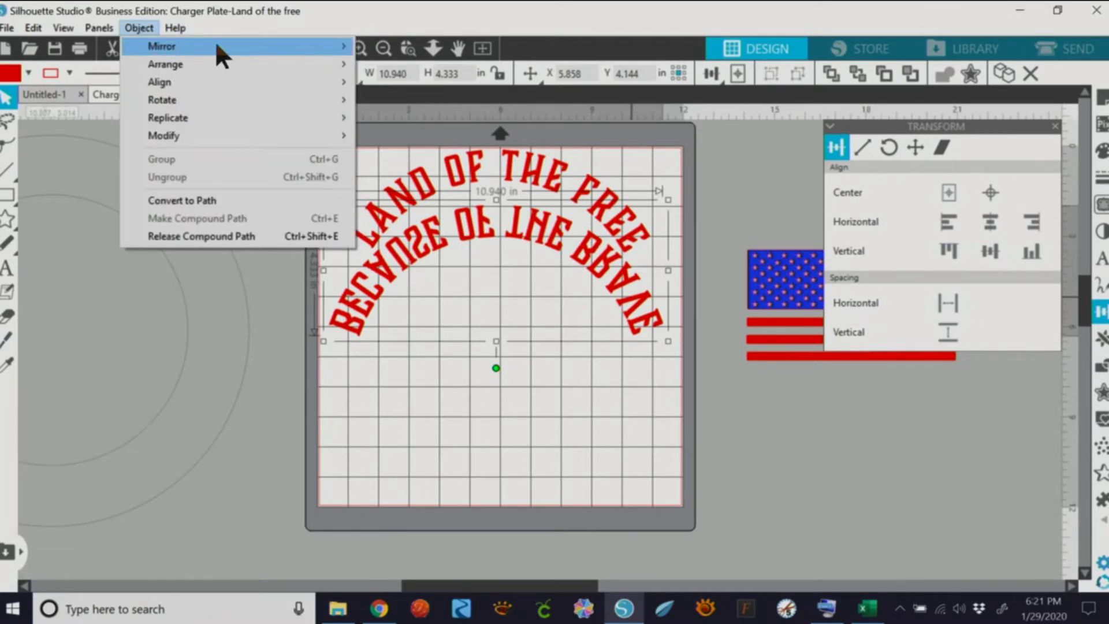
mouse_move(218, 49)
click(442, 68)
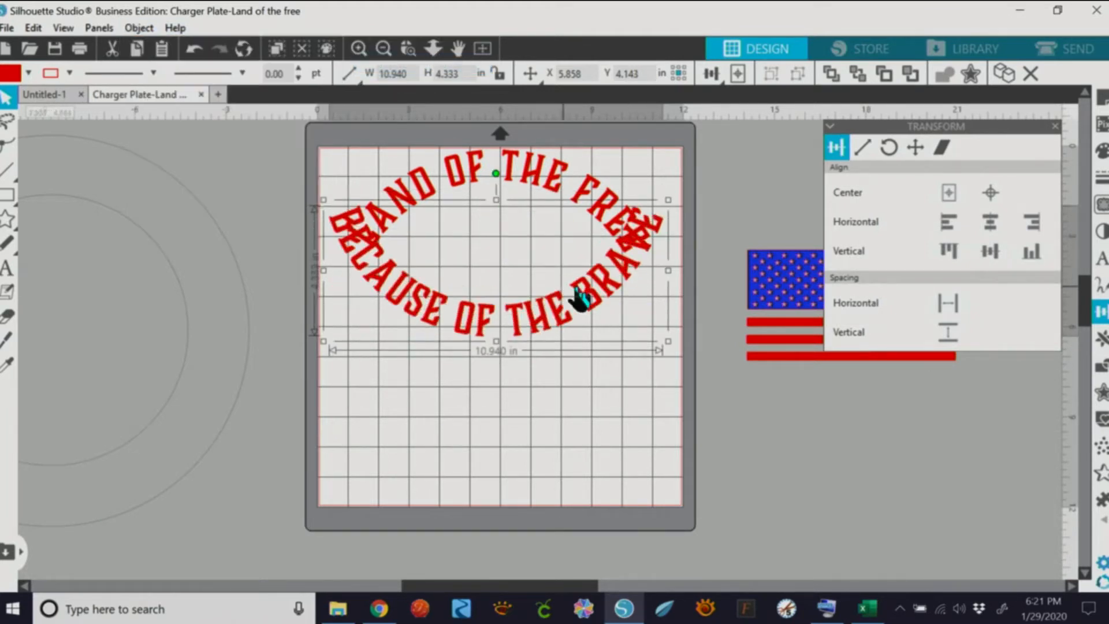
drag(568, 306, 573, 359)
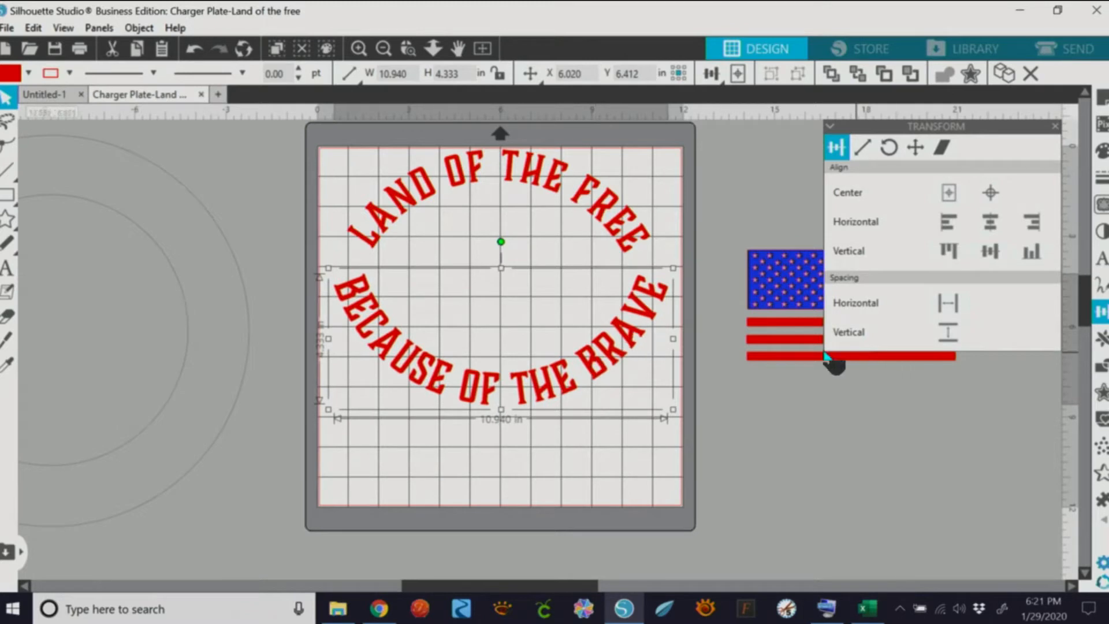
Ungroup the flag, try moving a single red stripe onto the page, and undo that move
click(804, 356)
right_click(802, 359)
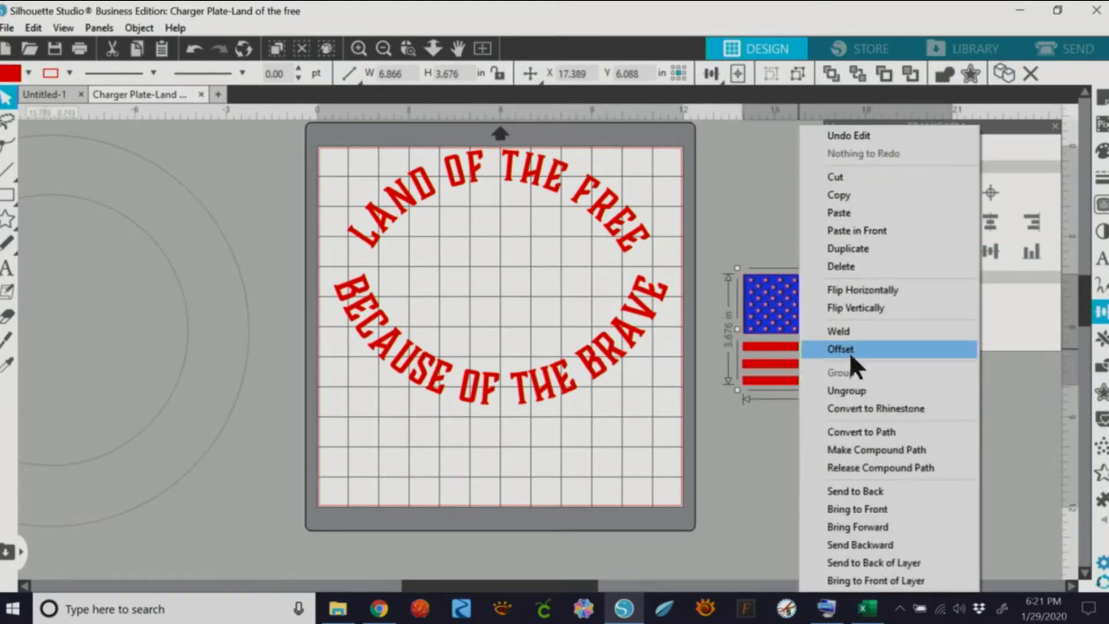
click(838, 391)
click(816, 408)
drag(872, 388, 545, 356)
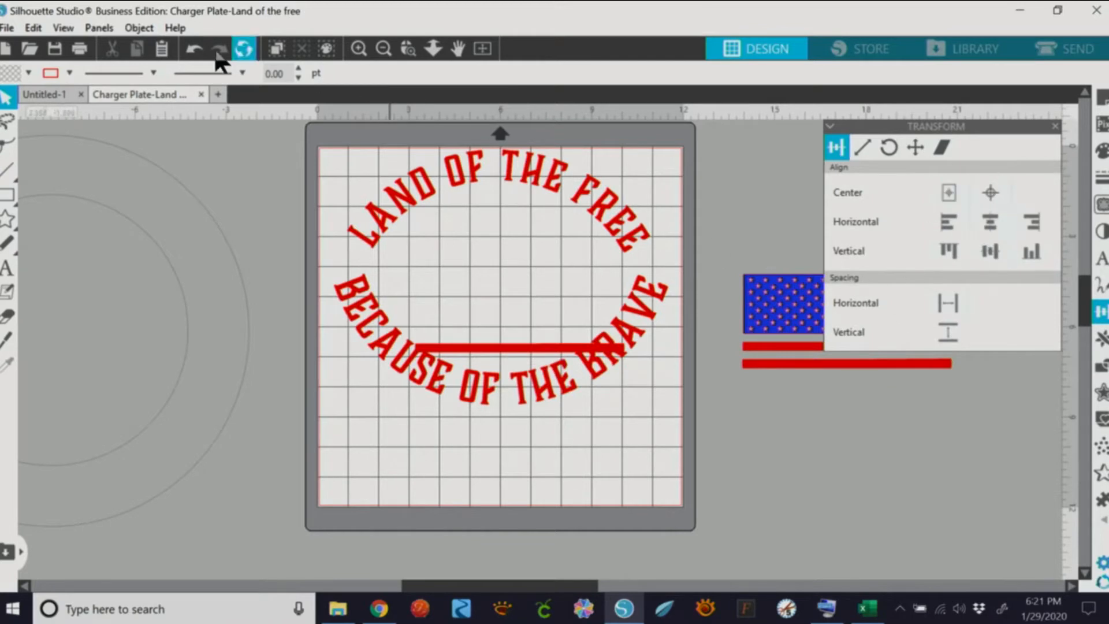
click(195, 50)
Group all the red flag stripes without the blue star field and move them onto the page between the two curved phrases
drag(573, 586, 688, 585)
drag(555, 235, 473, 447)
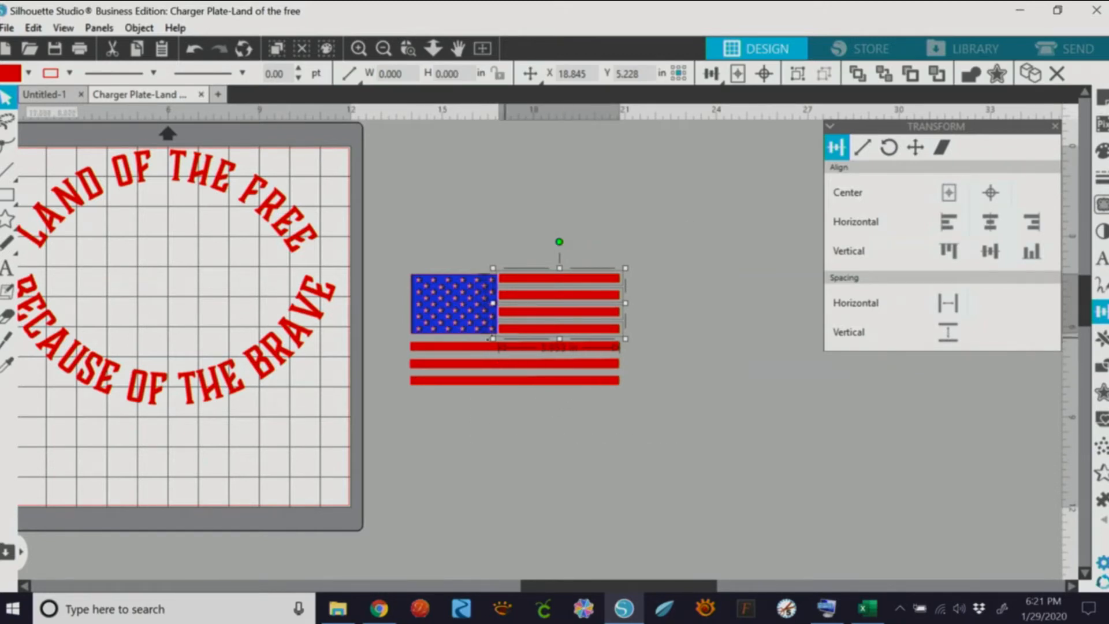
shift+click(483, 350)
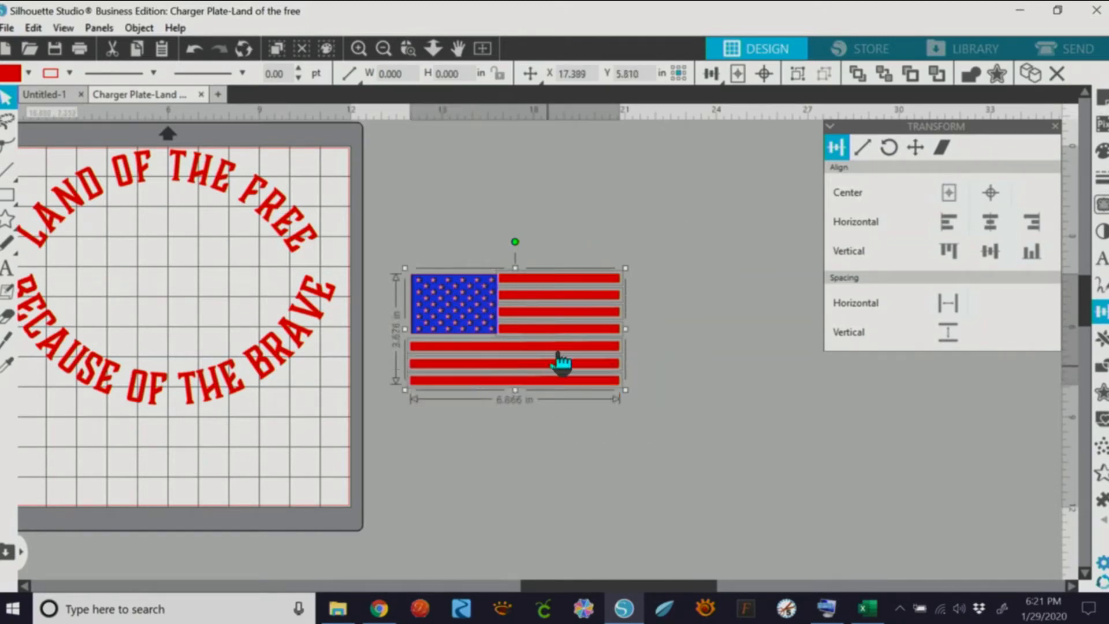
right_click(559, 356)
click(617, 412)
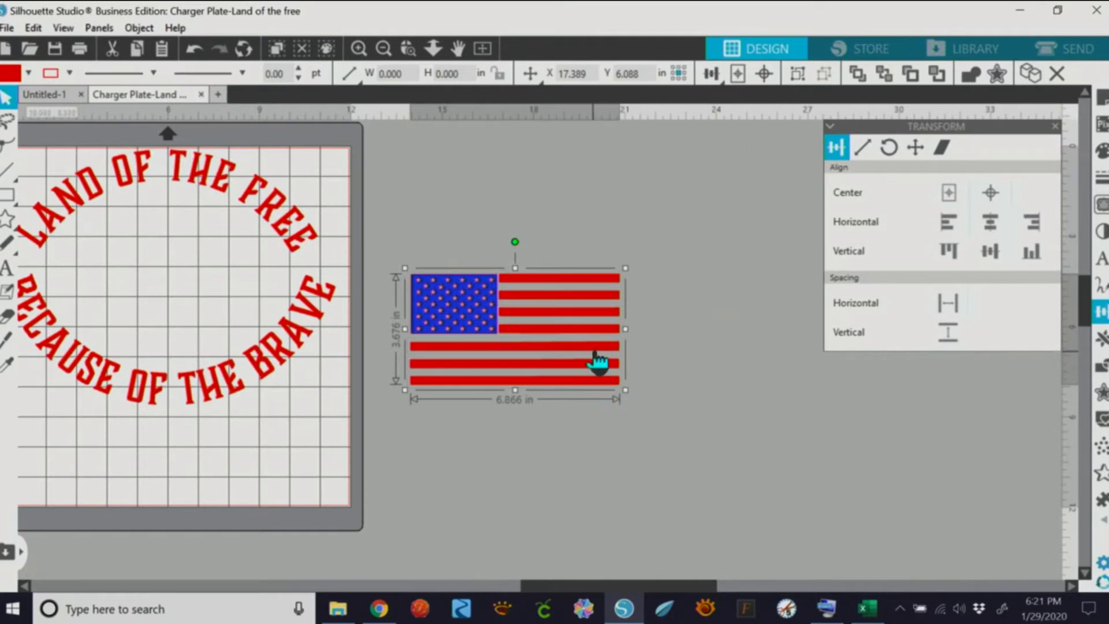
drag(598, 361, 243, 304)
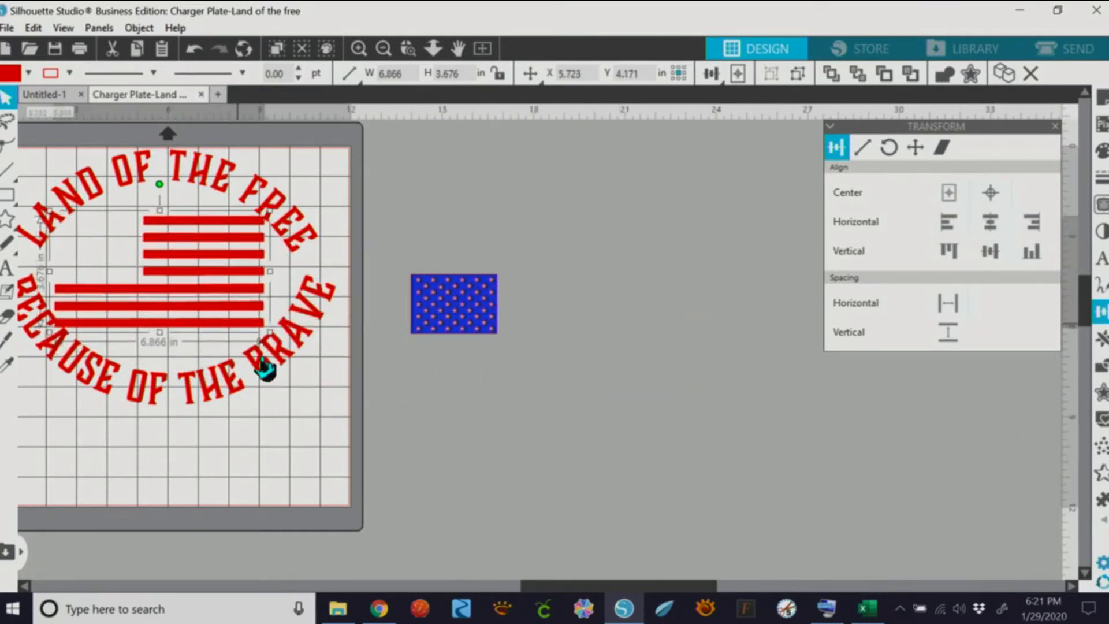
drag(538, 586, 467, 577)
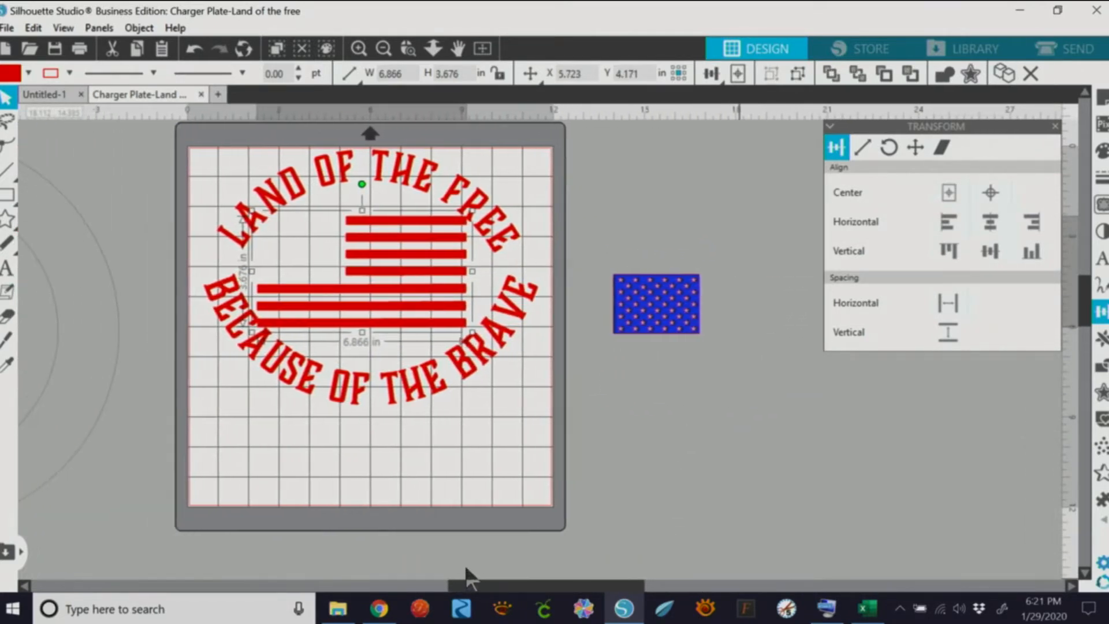
Adjust the positions of both curved phrases and the stripe group so they fit closely together without overlapping
click(423, 385)
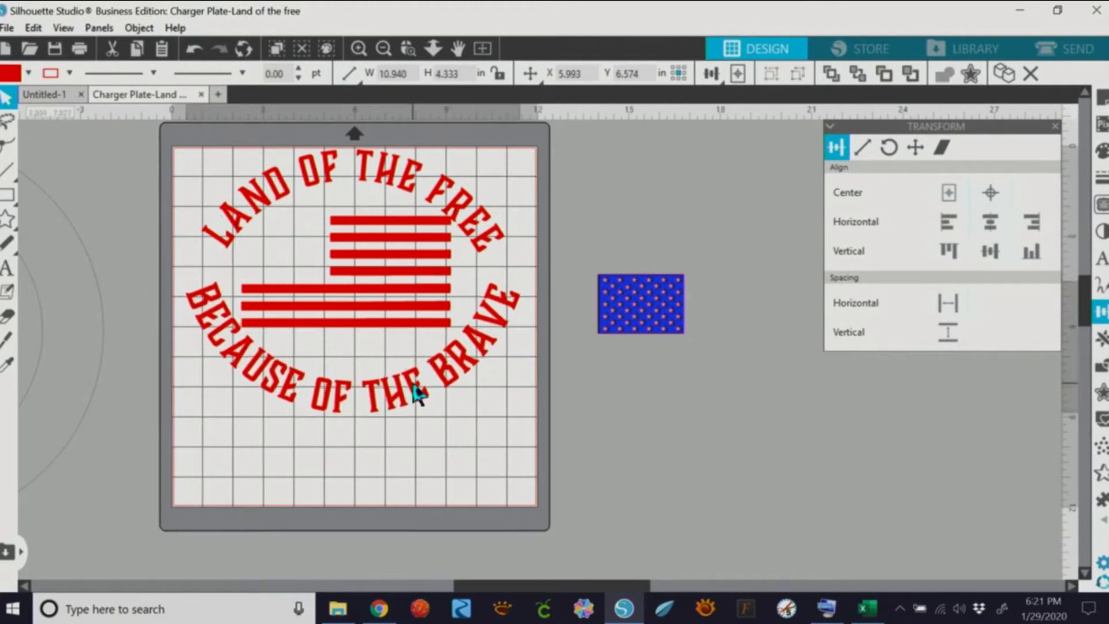
drag(413, 383, 406, 381)
drag(476, 223, 508, 236)
drag(435, 299, 441, 289)
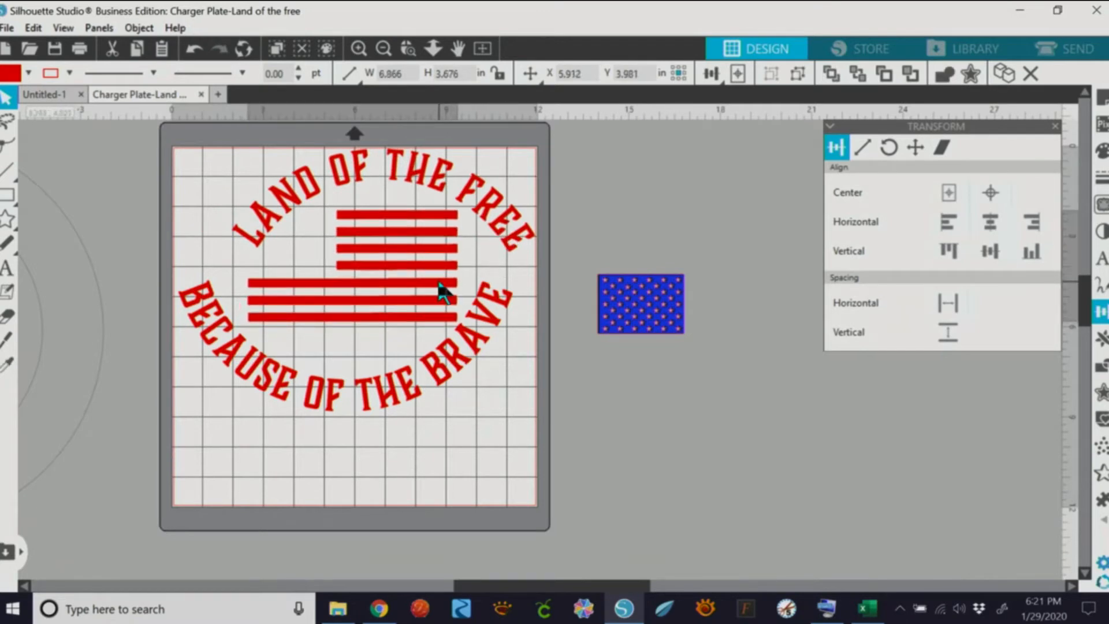
drag(471, 350, 480, 343)
click(480, 366)
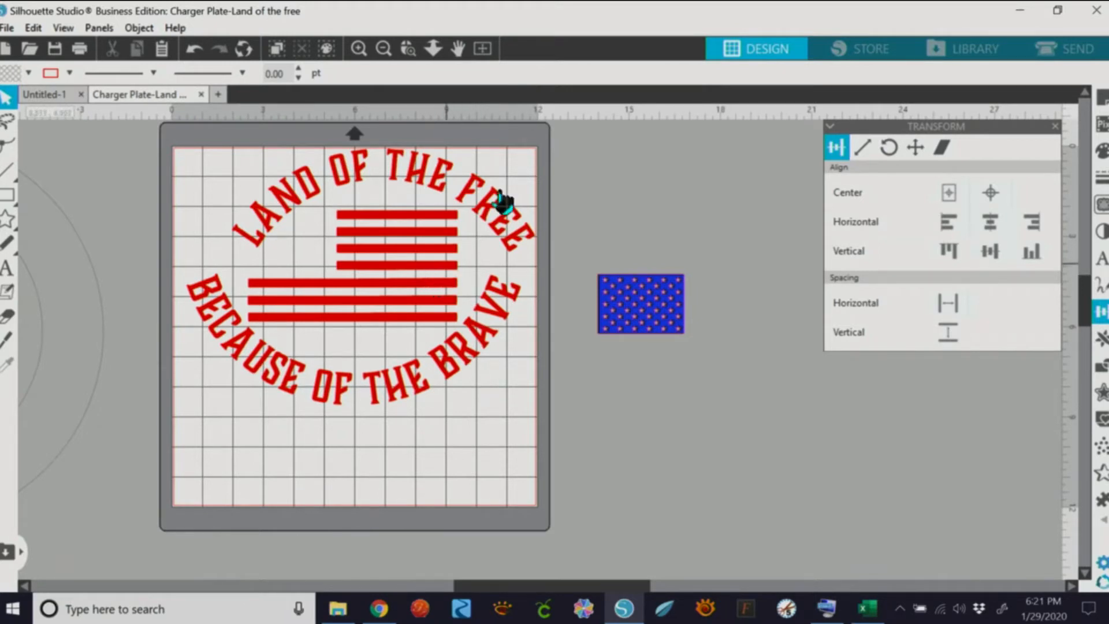
click(496, 219)
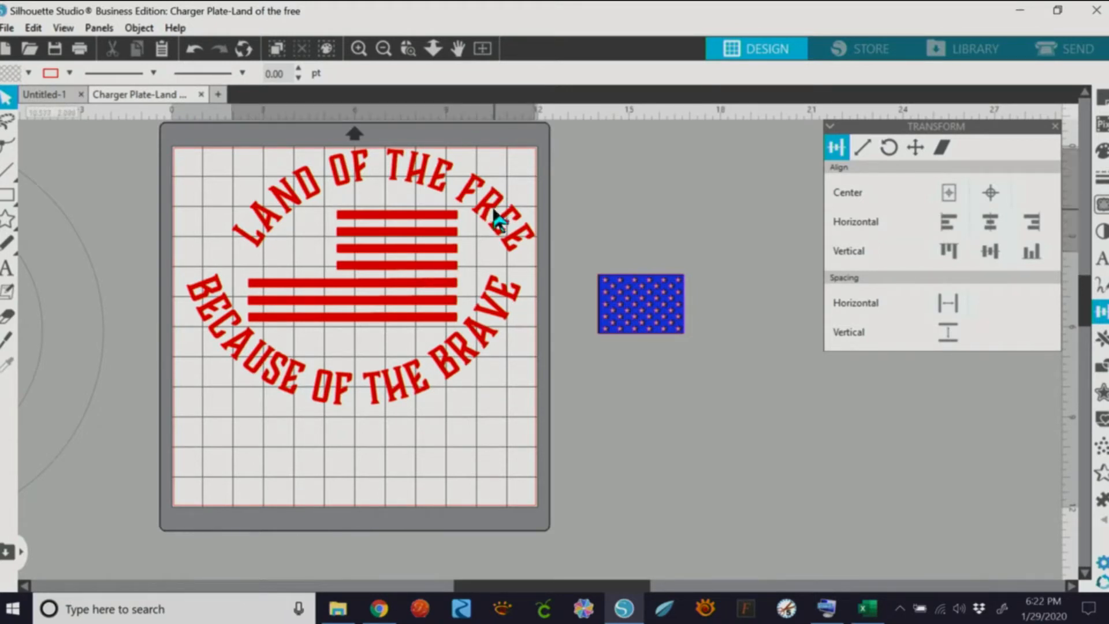
click(502, 317)
click(516, 247)
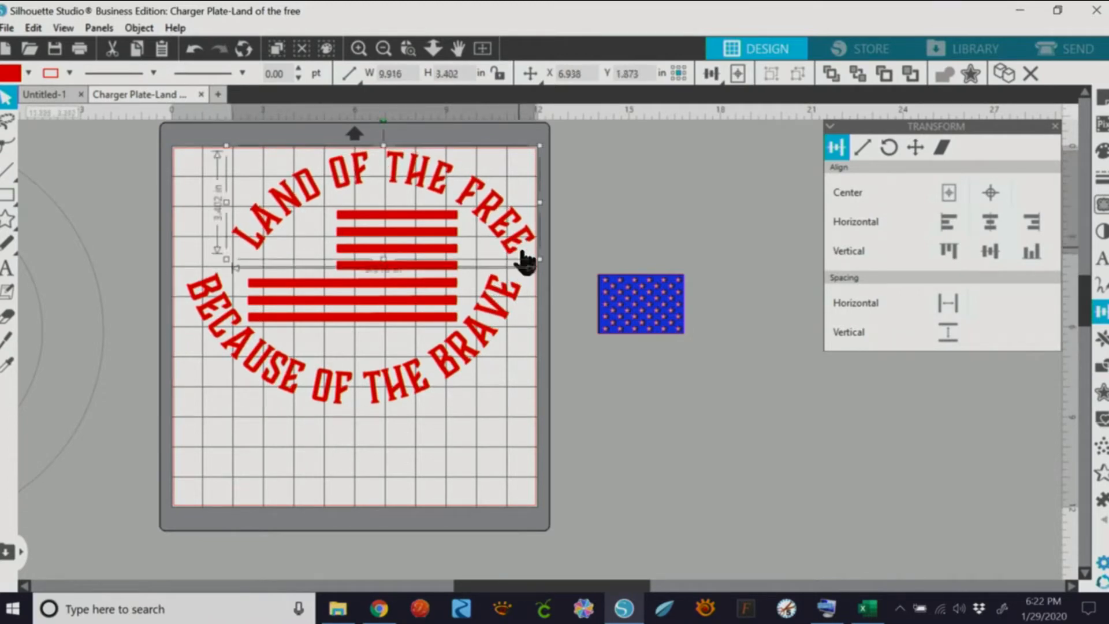
click(566, 234)
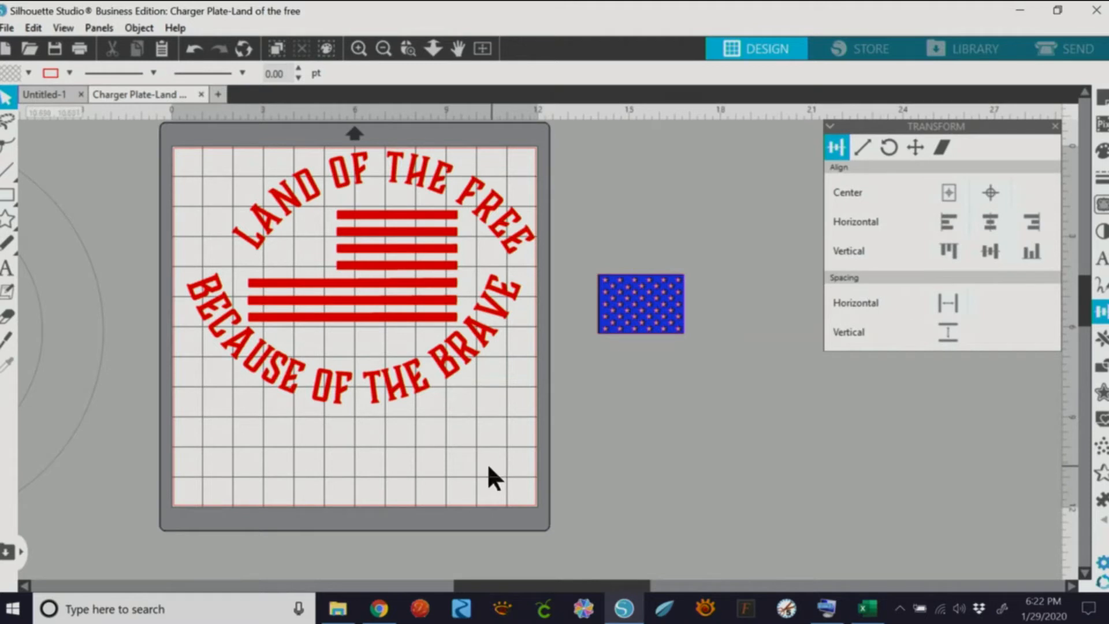
Move the blue star field onto the page's empty lower right area, below "BECAUSE OF THE BRAVE"
drag(674, 317, 503, 464)
click(522, 477)
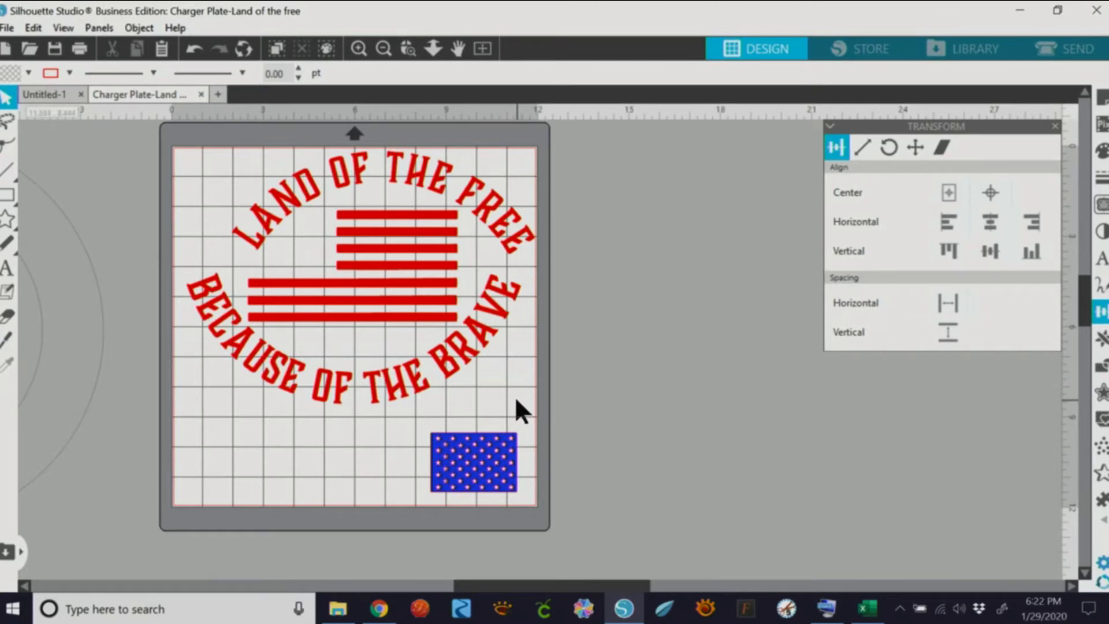
click(453, 366)
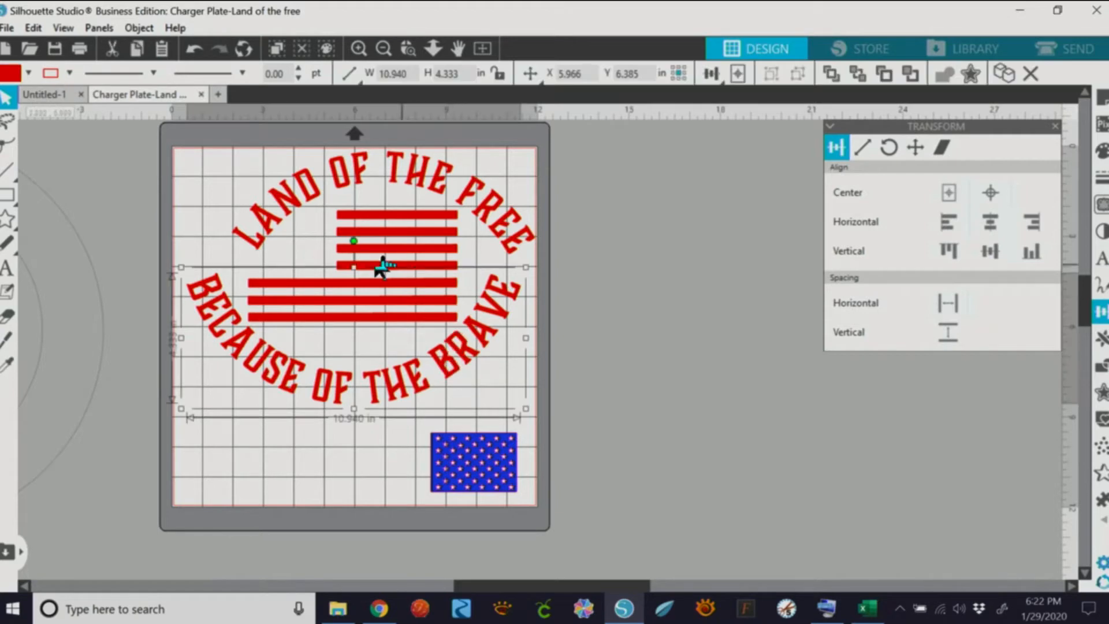
Try rotating both curved phrases so they run down opposite sides of the page, with the red stripes between them
drag(355, 241, 416, 343)
drag(339, 453, 219, 436)
click(464, 232)
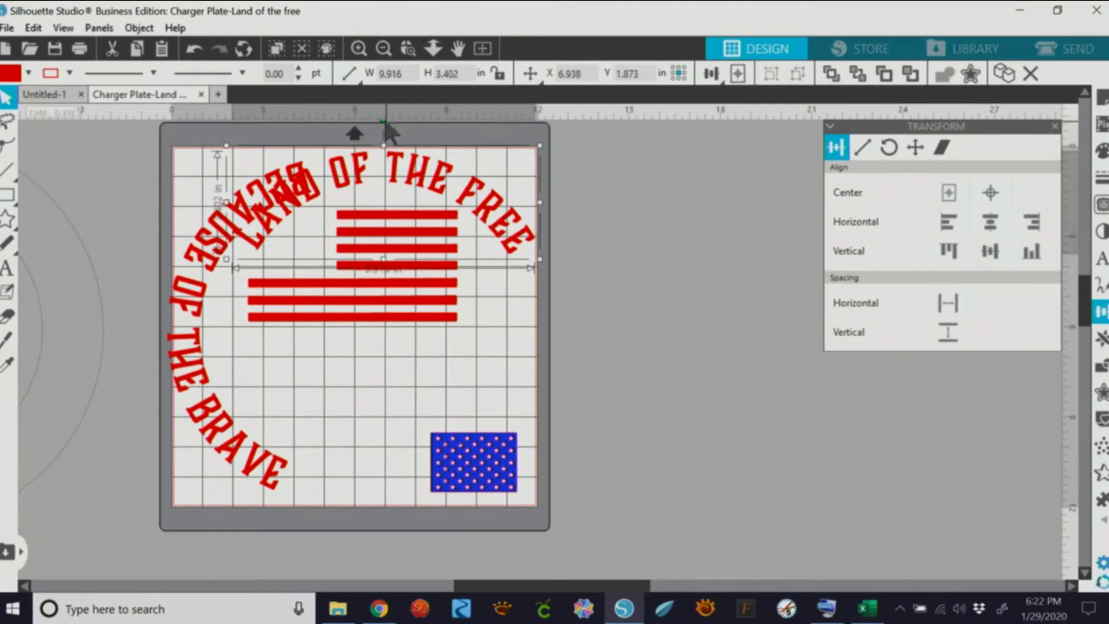
drag(393, 122, 516, 271)
drag(421, 347, 442, 271)
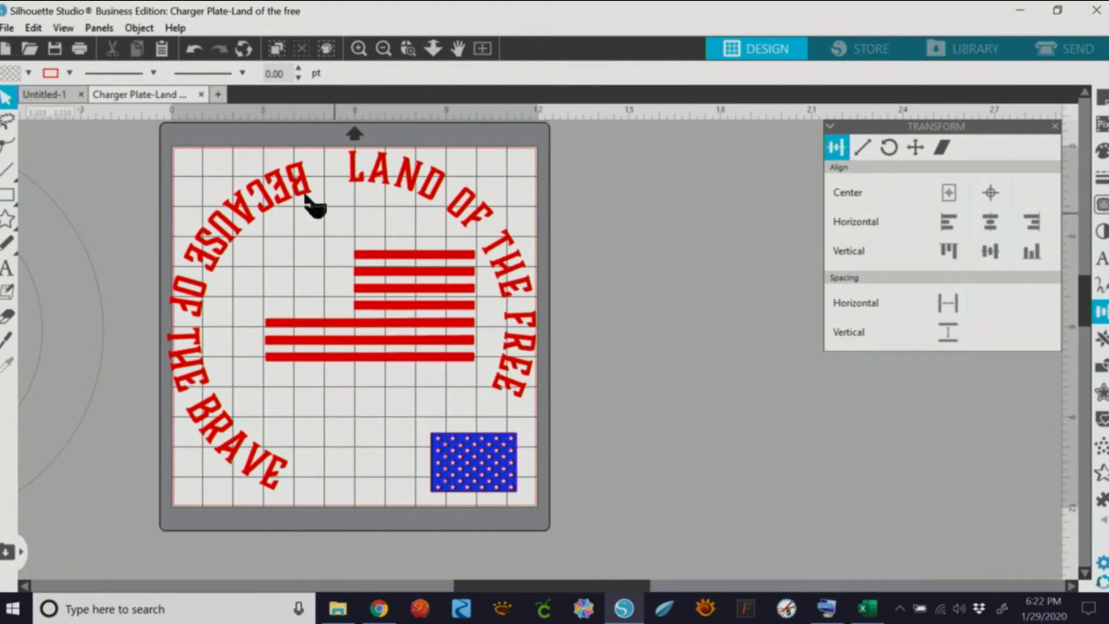
mouse_move(292, 189)
mouse_down()
mouse_move(314, 178)
mouse_move(311, 209)
mouse_up()
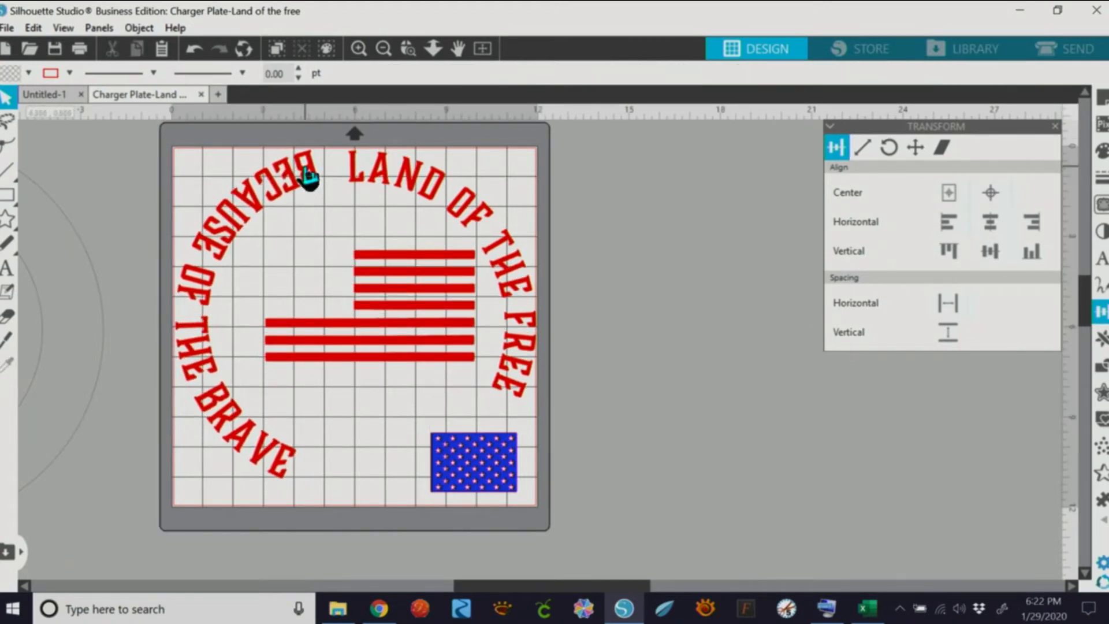
Undo the rotations and moves of both curved phrases and the stripe group
click(193, 44)
click(194, 45)
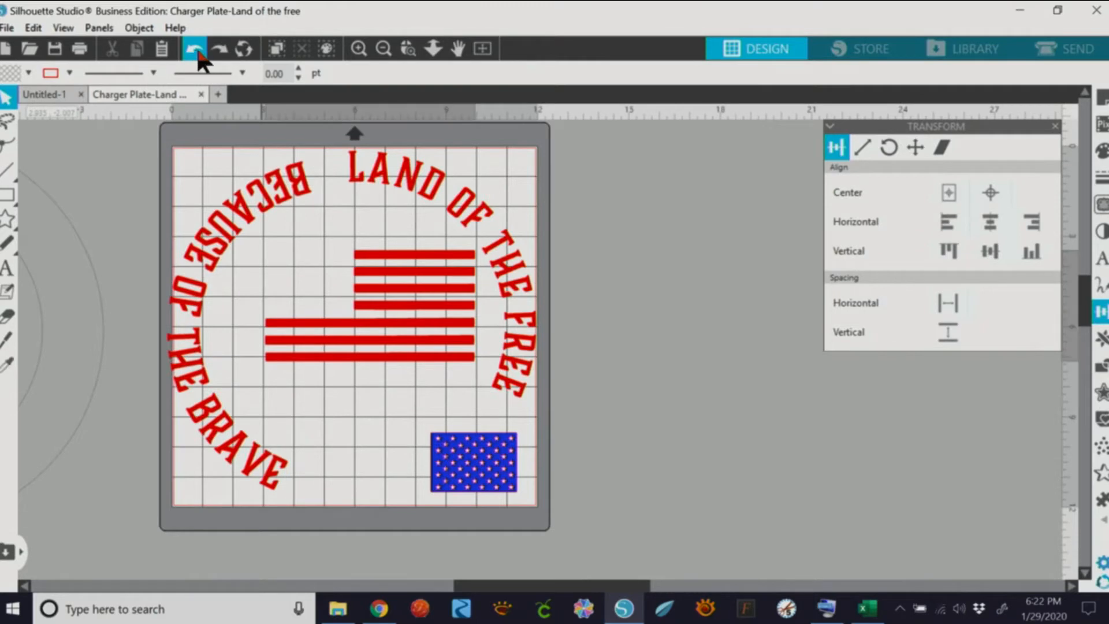
click(197, 47)
click(196, 50)
click(196, 50)
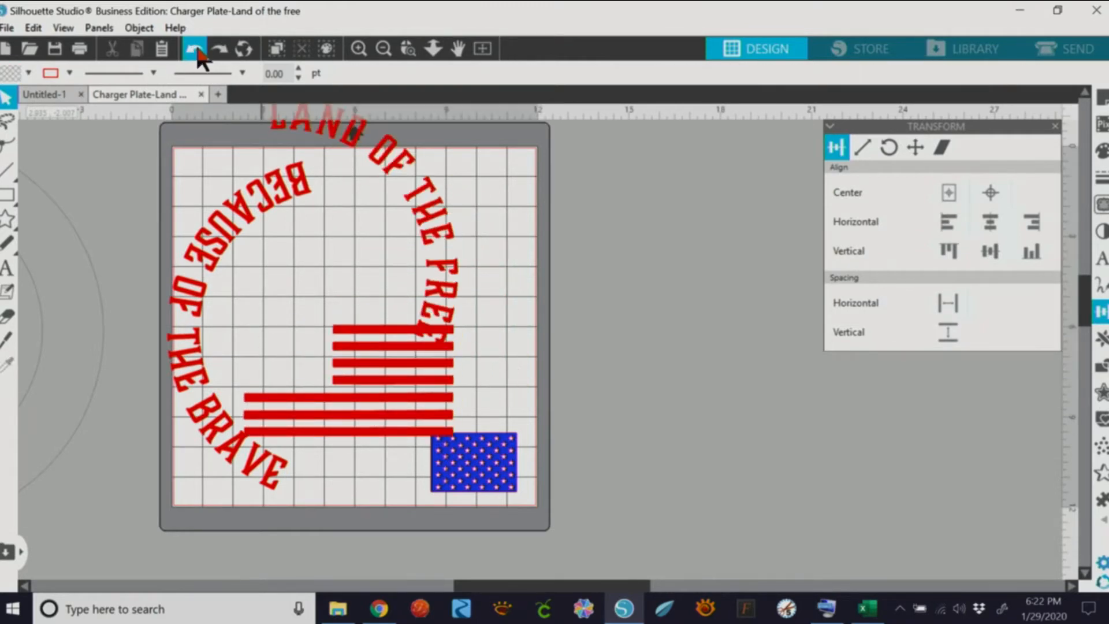
click(197, 50)
click(198, 52)
click(198, 52)
click(196, 52)
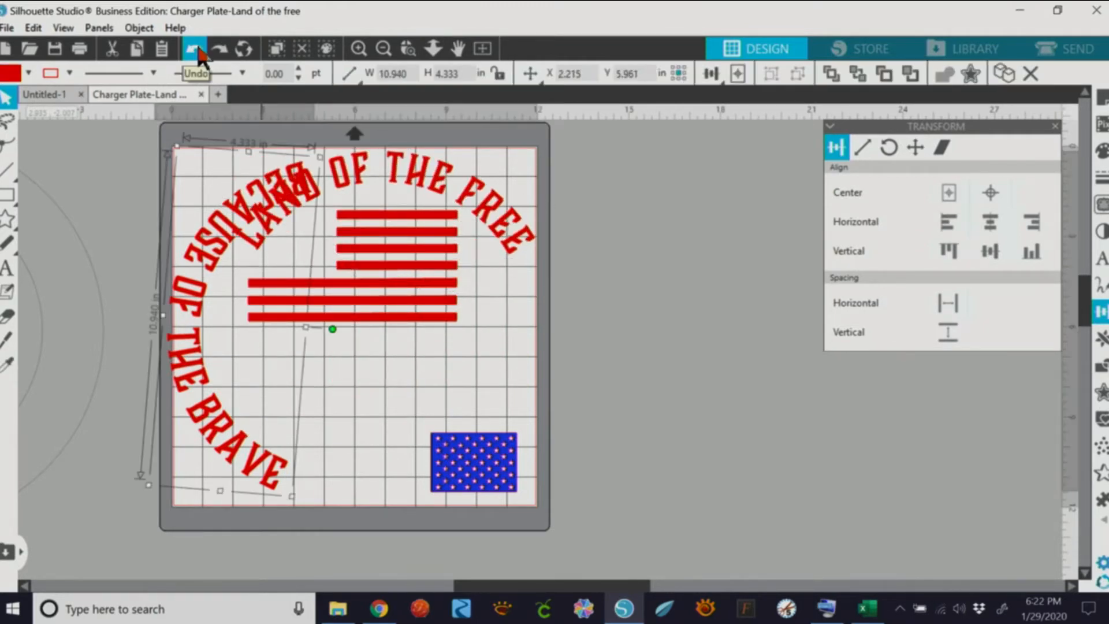
click(196, 52)
click(193, 47)
click(195, 45)
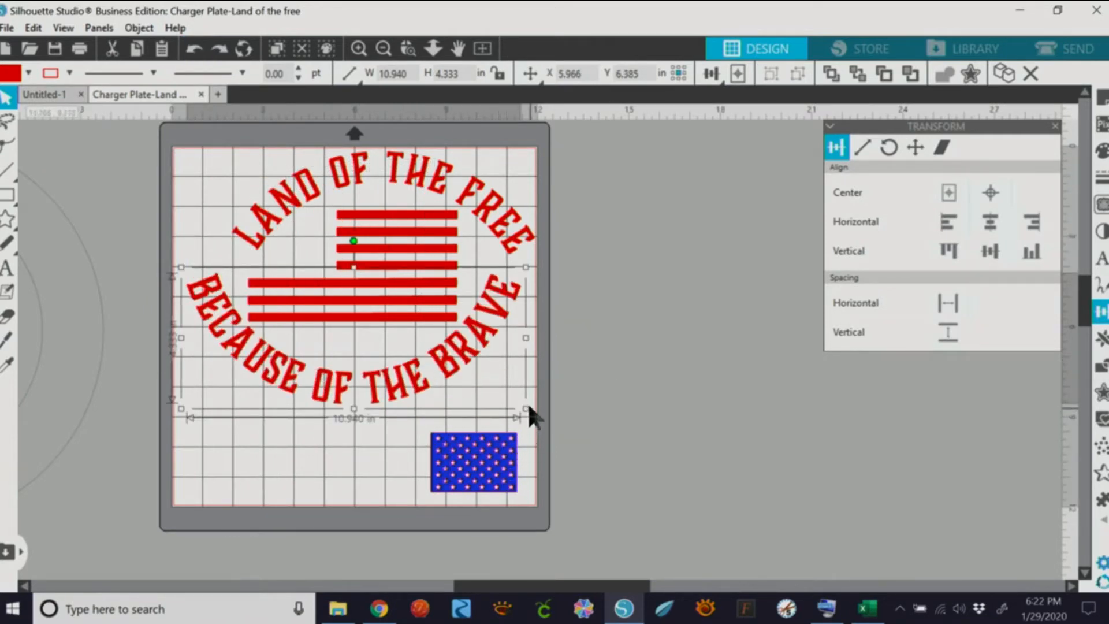
Move the blue star field close to the page's right cut border and deselect it
click(509, 471)
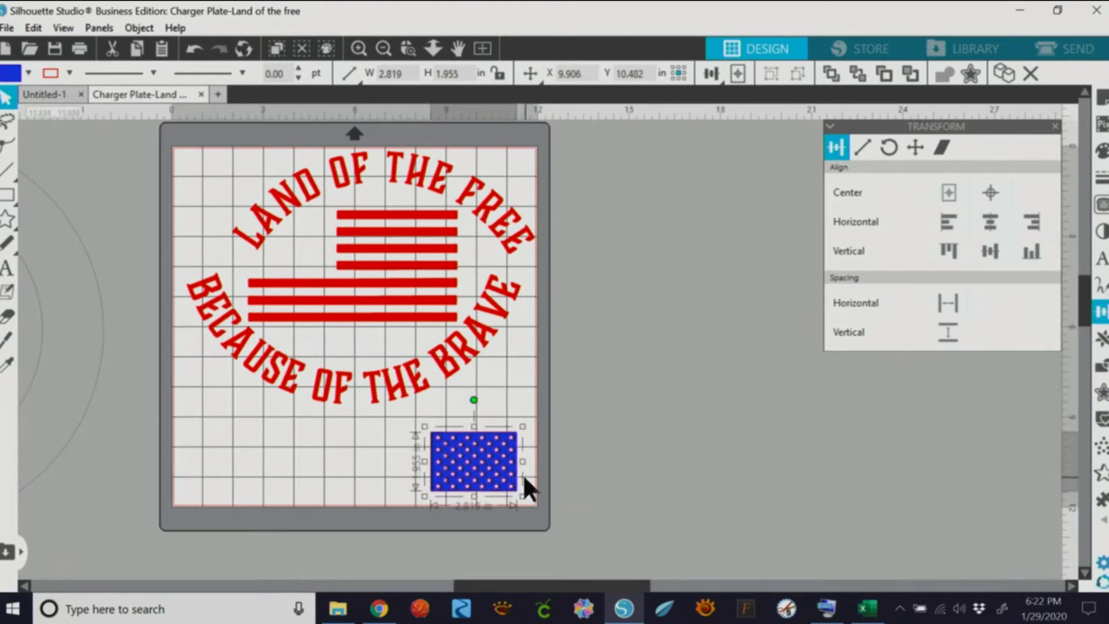
mouse_move(516, 477)
mouse_down()
mouse_move(502, 493)
mouse_move(509, 469)
mouse_move(488, 469)
mouse_move(522, 469)
mouse_up()
click(569, 406)
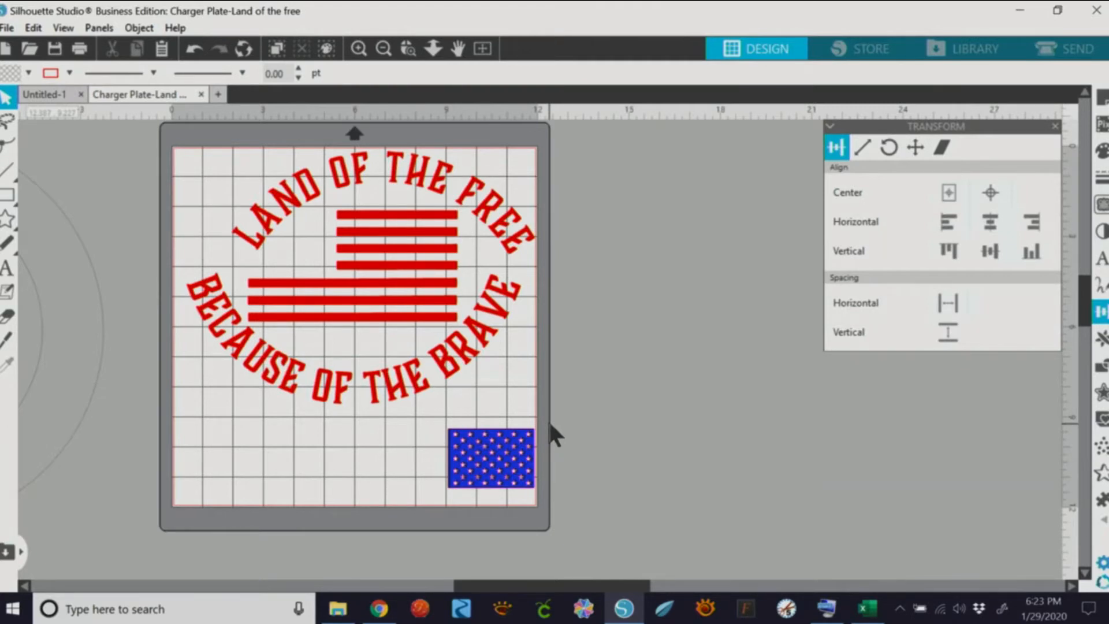
Select both curved phrases and the red stripes, and open the weed settings
drag(169, 139, 523, 405)
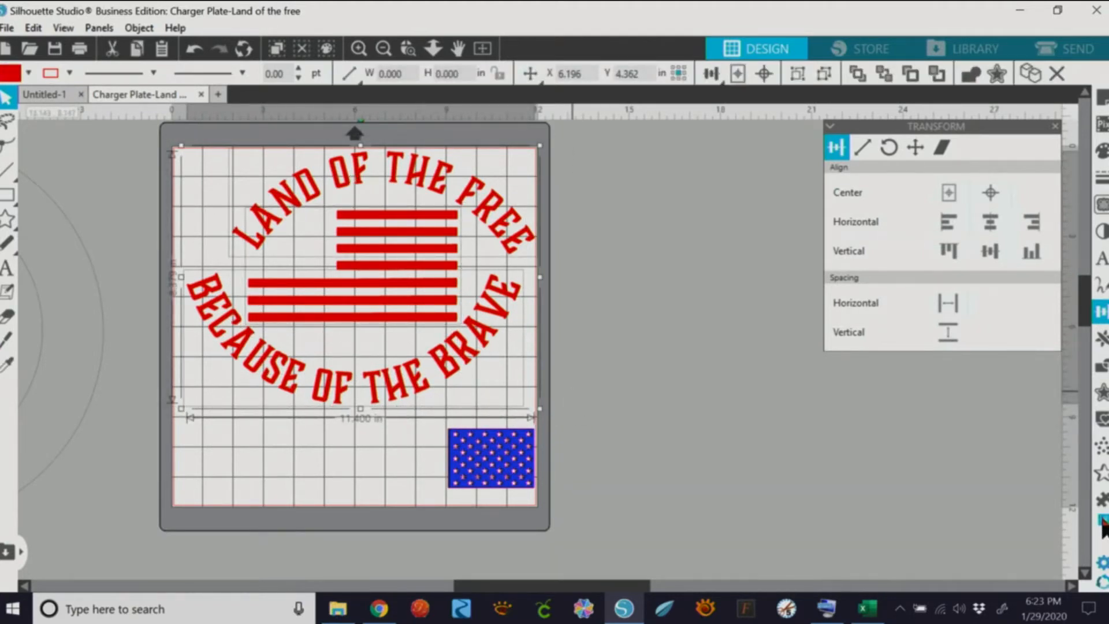
mouse_move(1101, 511)
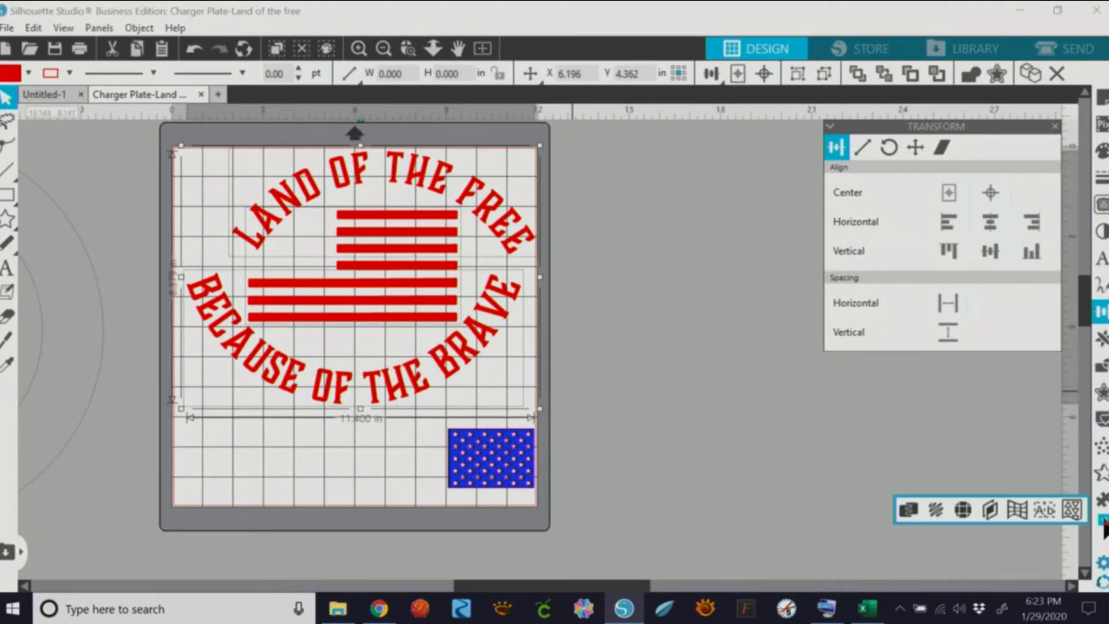
click(1043, 509)
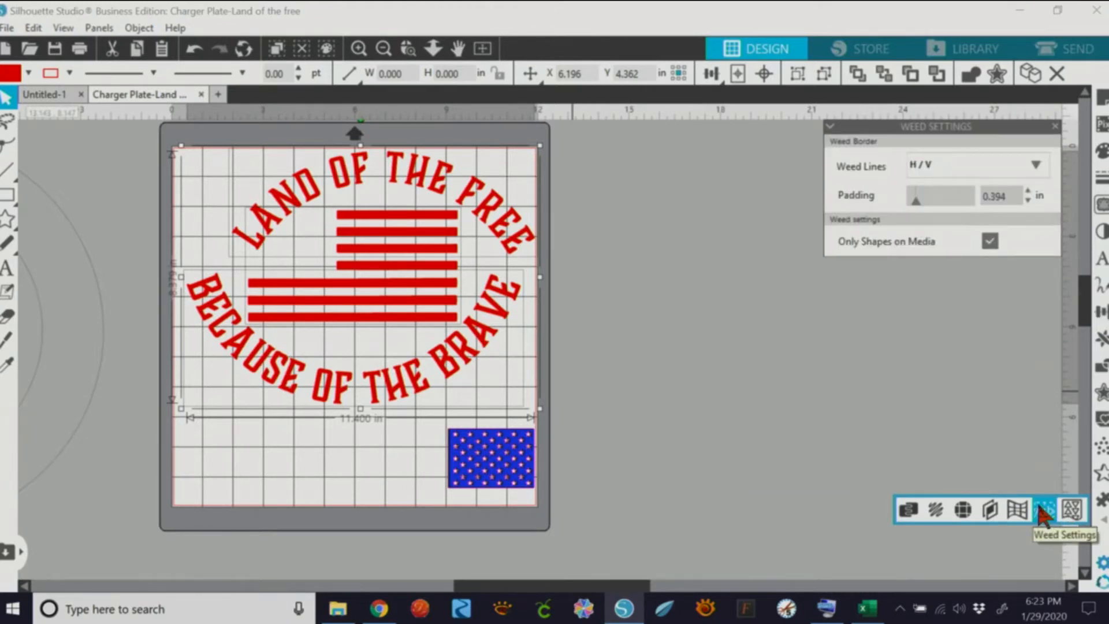
Try Recursive weed lines for the red pieces, return the option to H / V, and clear the selection
click(1035, 164)
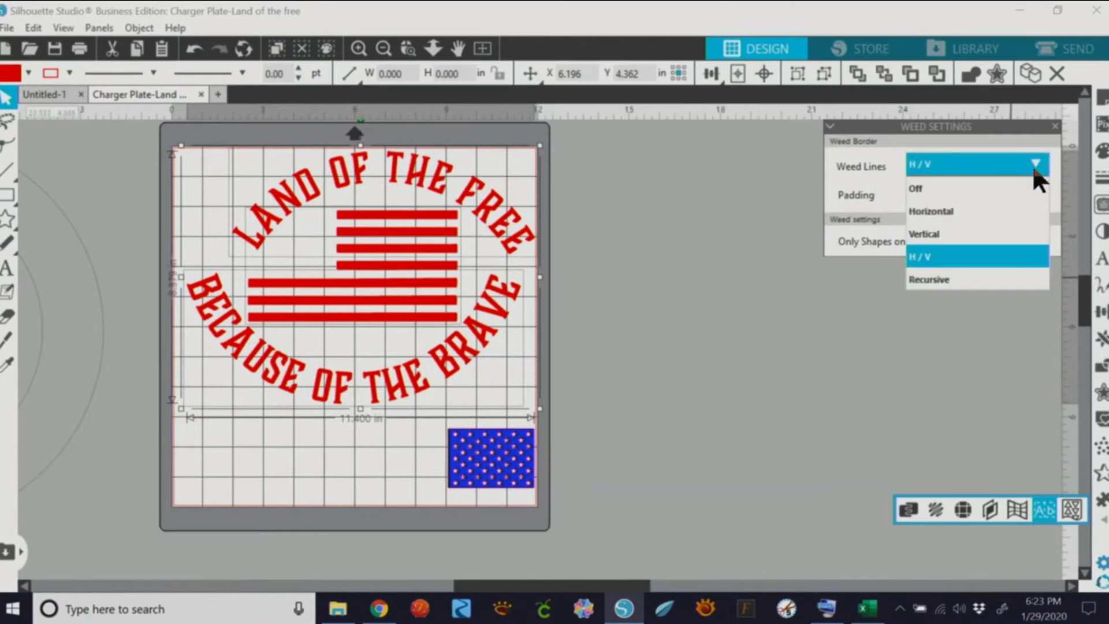
click(931, 278)
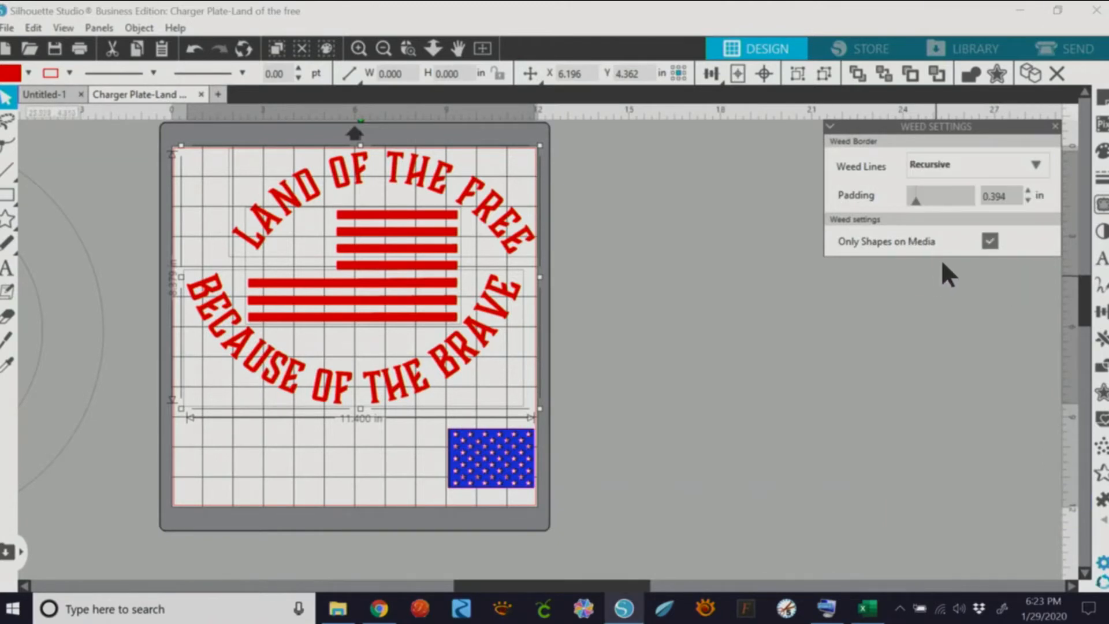
click(1036, 165)
click(933, 257)
click(684, 320)
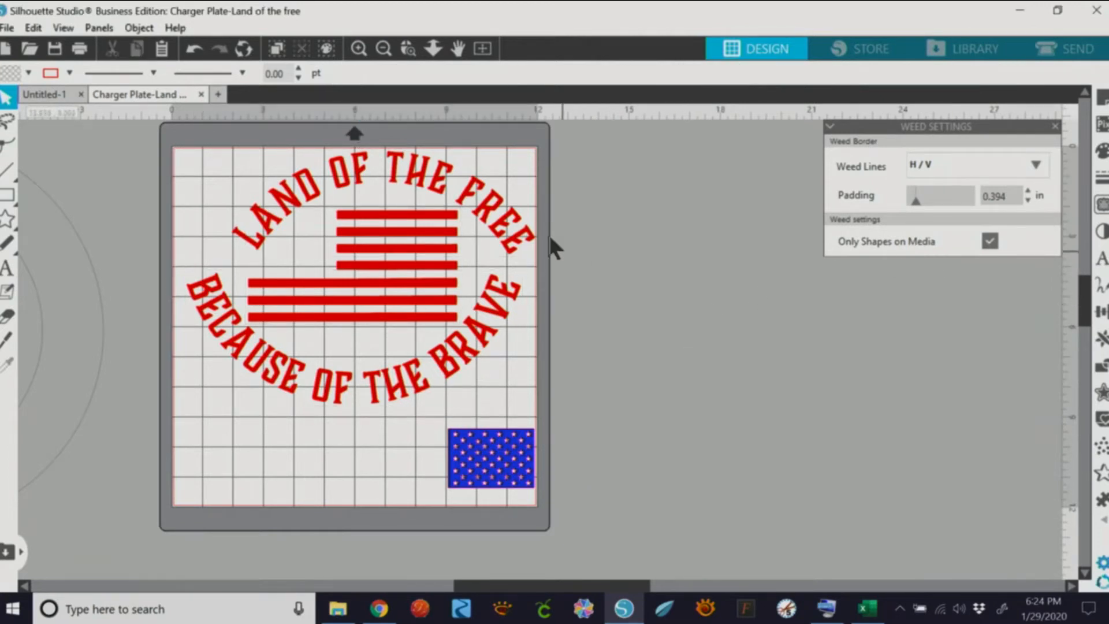
Try the Off weed line option, then Horizontal with all page pieces selected, returning to H / V each time
click(1034, 164)
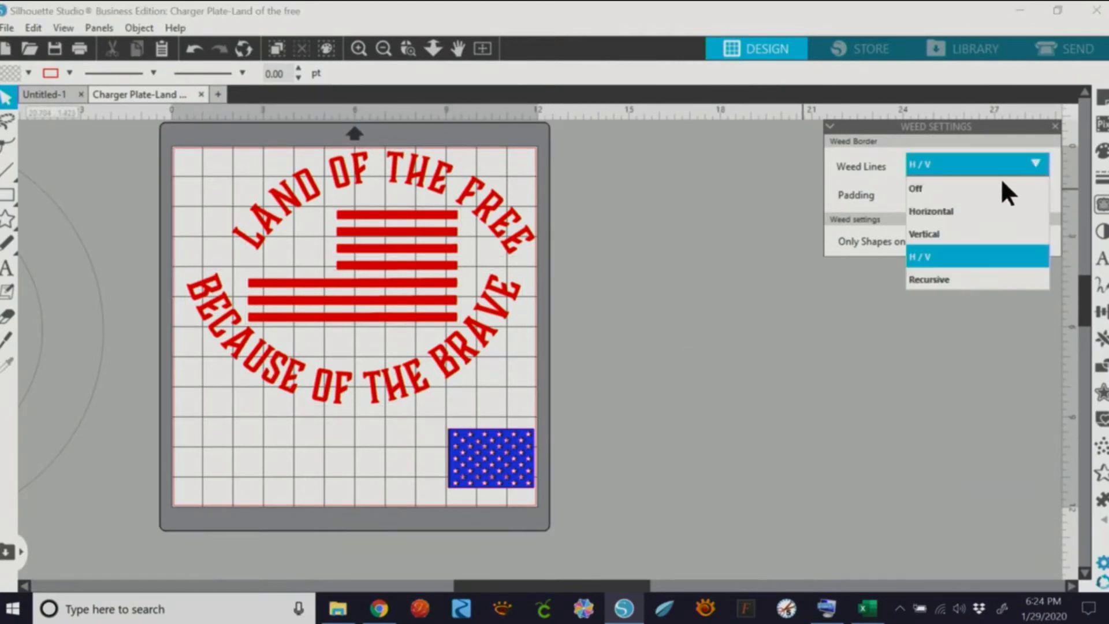
click(936, 188)
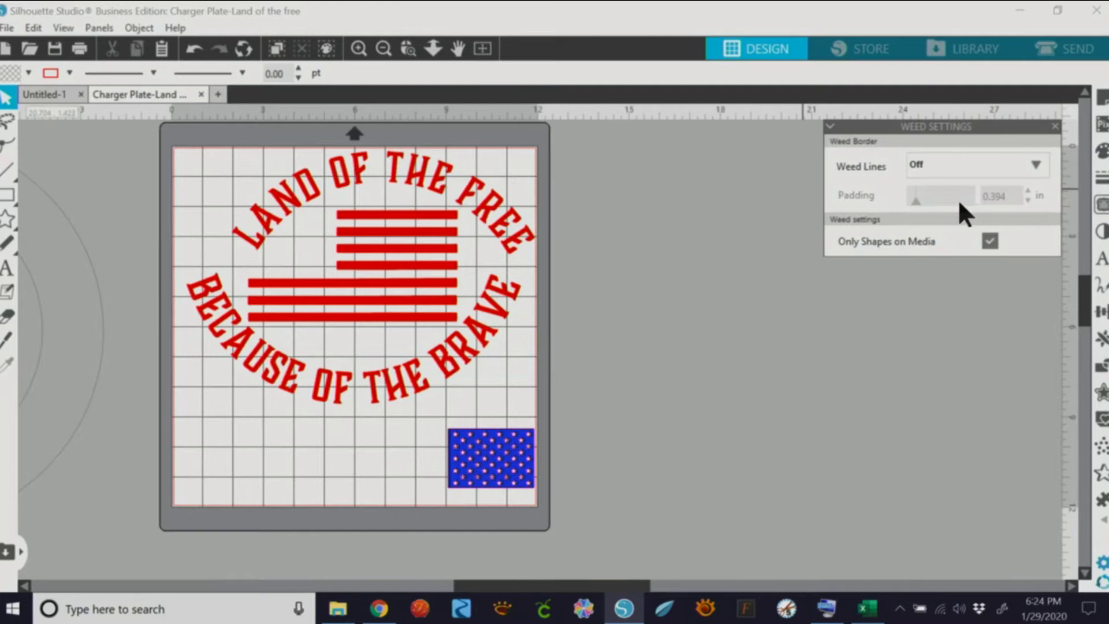
click(1035, 164)
click(922, 254)
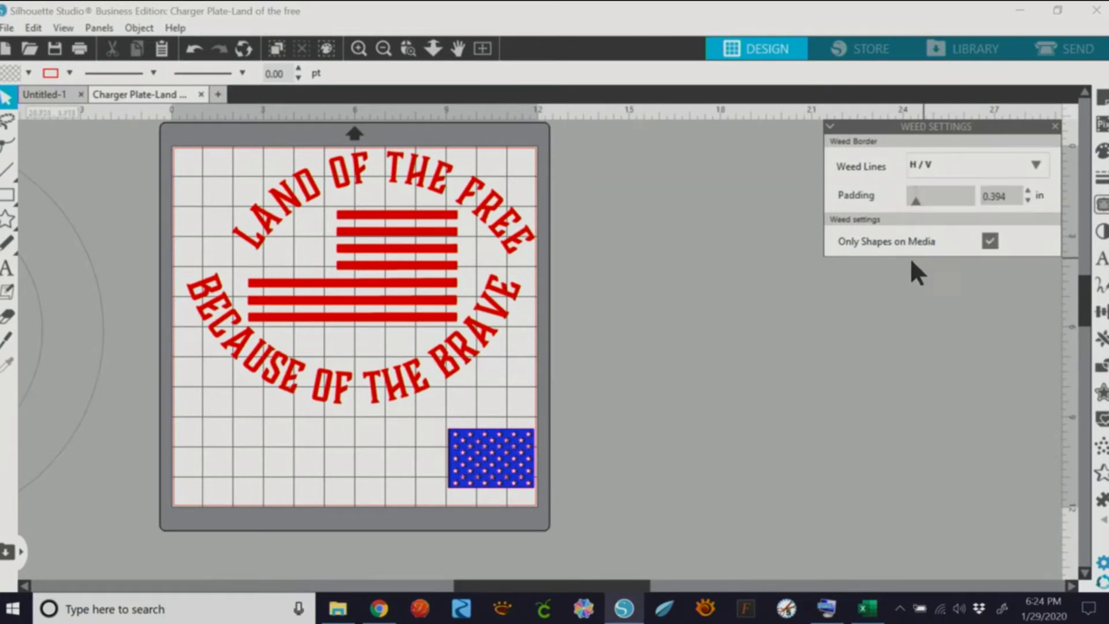
drag(154, 136, 582, 537)
click(1035, 164)
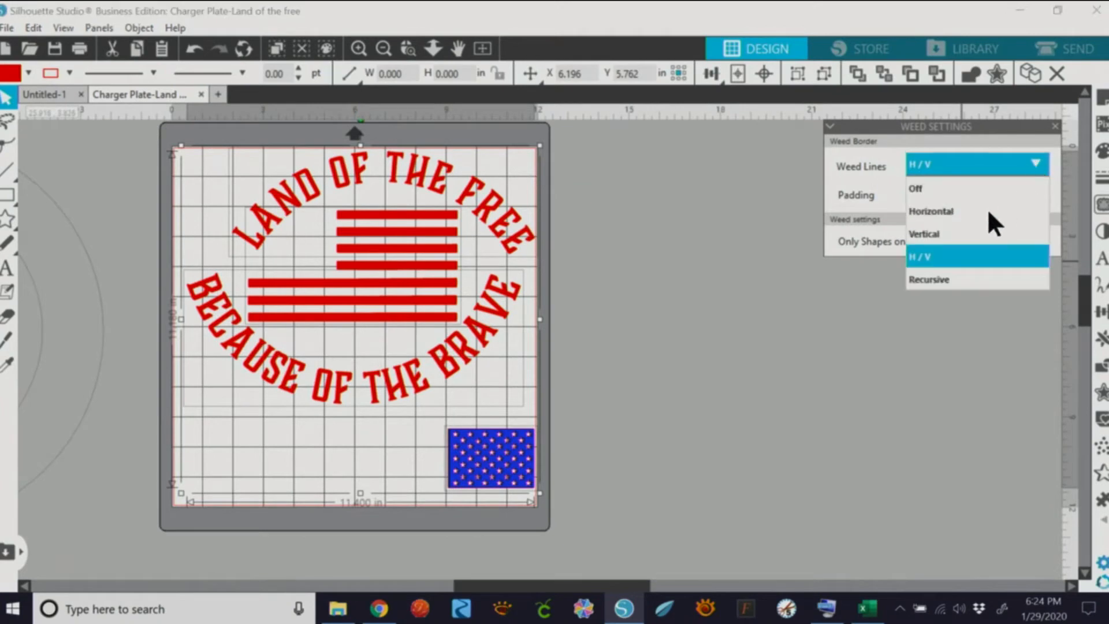
click(939, 211)
click(1035, 162)
click(931, 253)
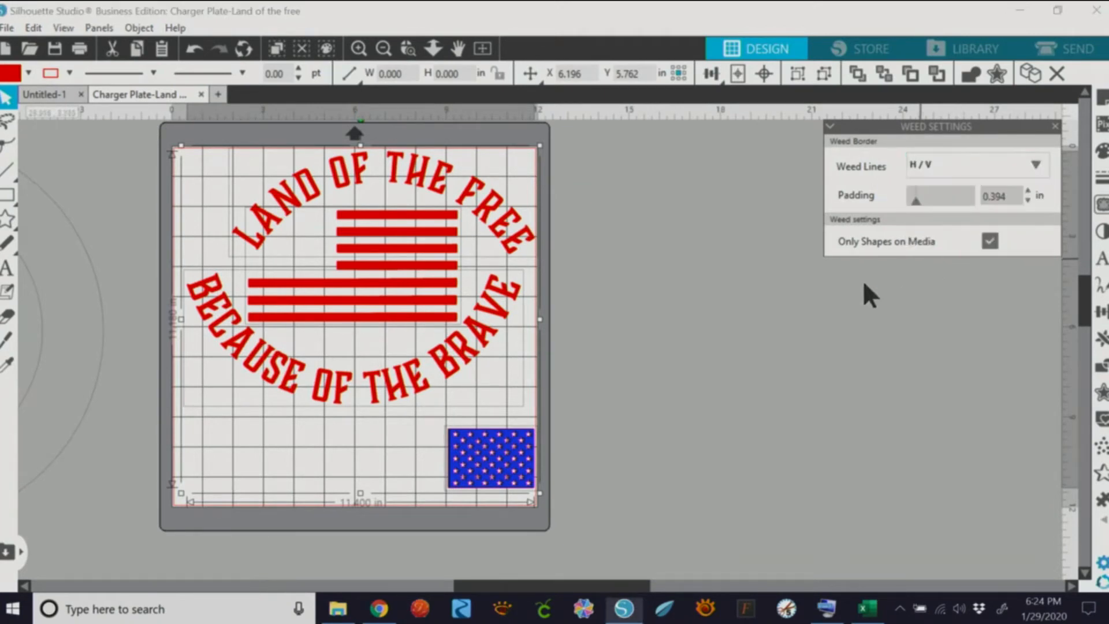
click(694, 346)
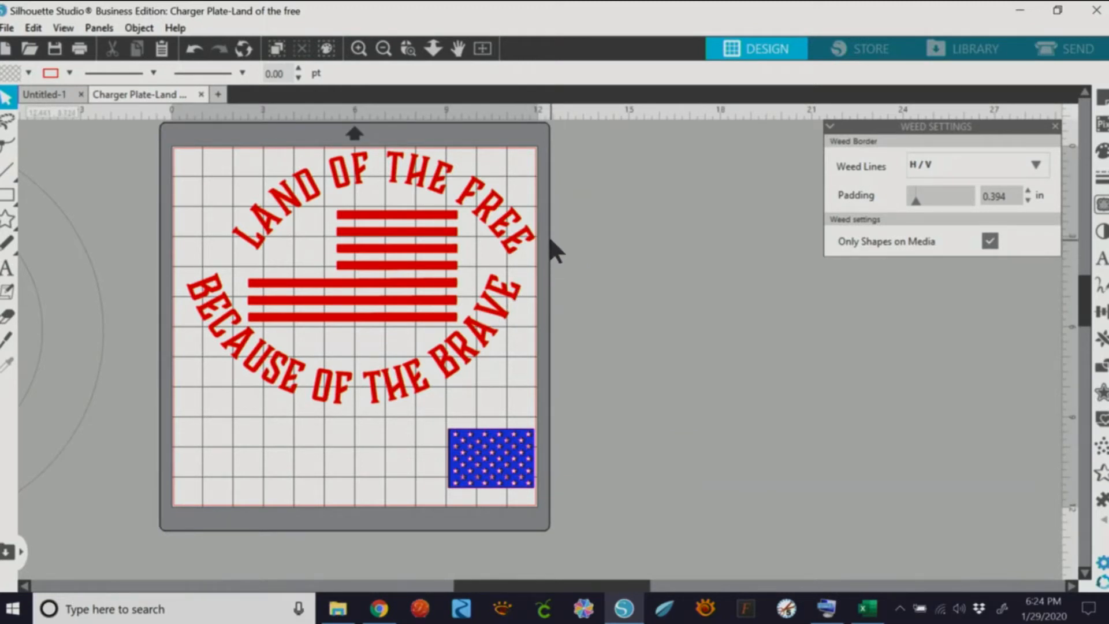
With ZoomIt, sketch weed lines around the letters of "LAND" and vertically through the design, and exit the annotation mode
right_click(981, 409)
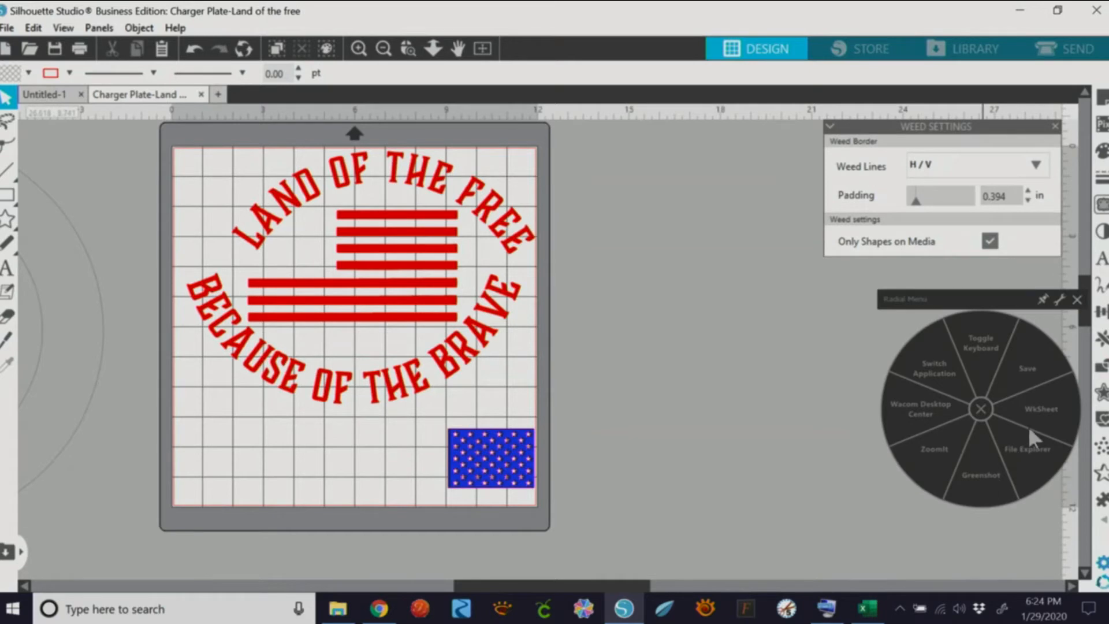
click(925, 459)
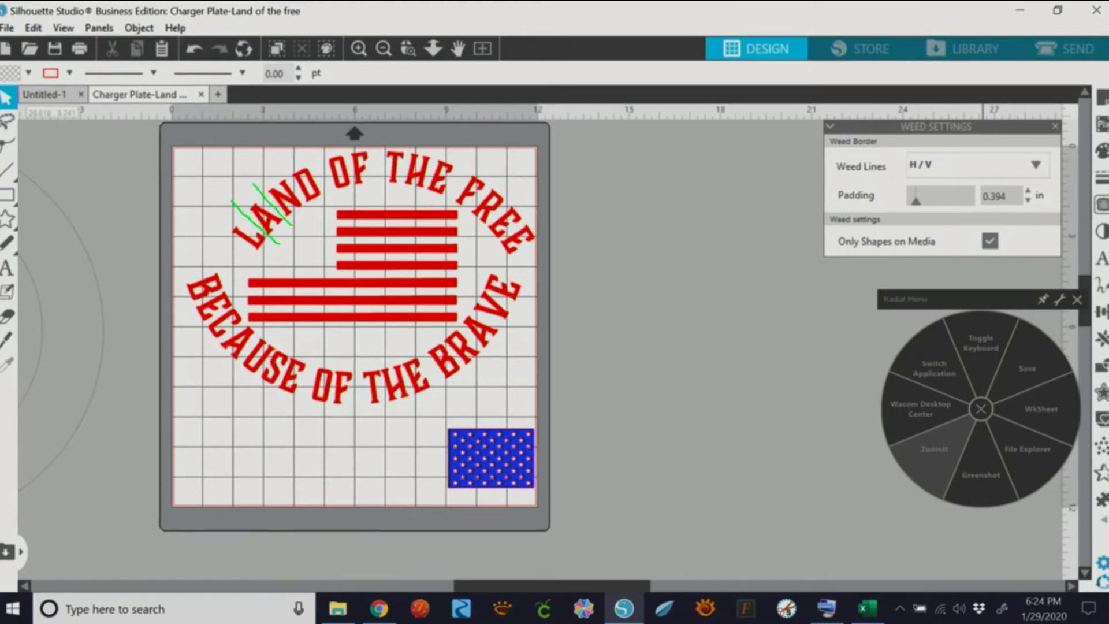
drag(223, 225, 280, 170)
drag(453, 145, 459, 429)
drag(403, 146, 415, 442)
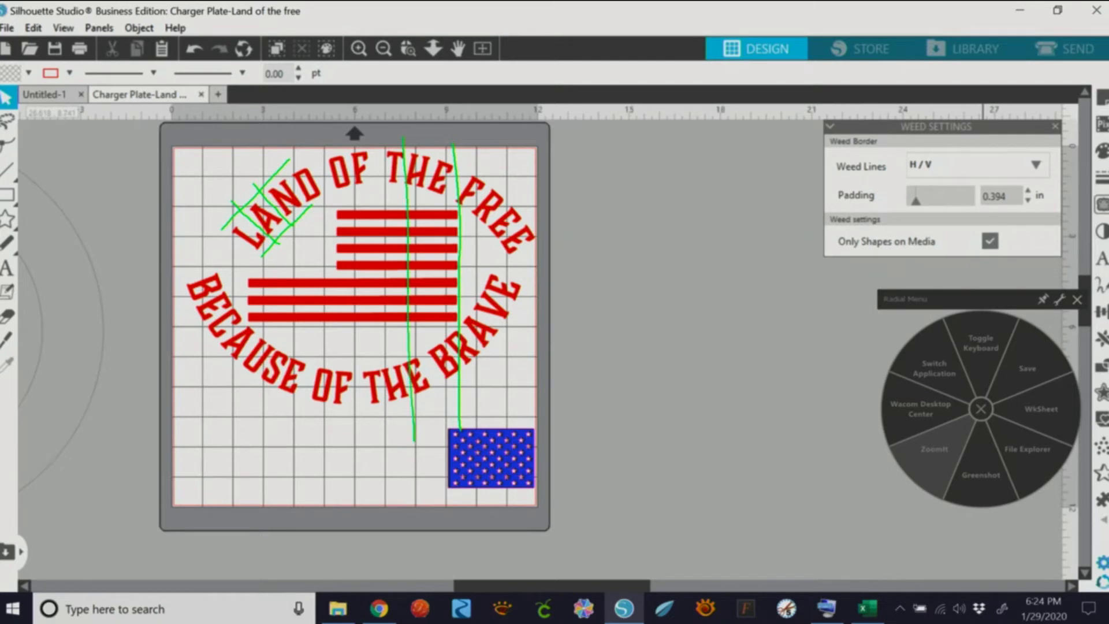
drag(371, 151, 388, 440)
drag(327, 140, 344, 454)
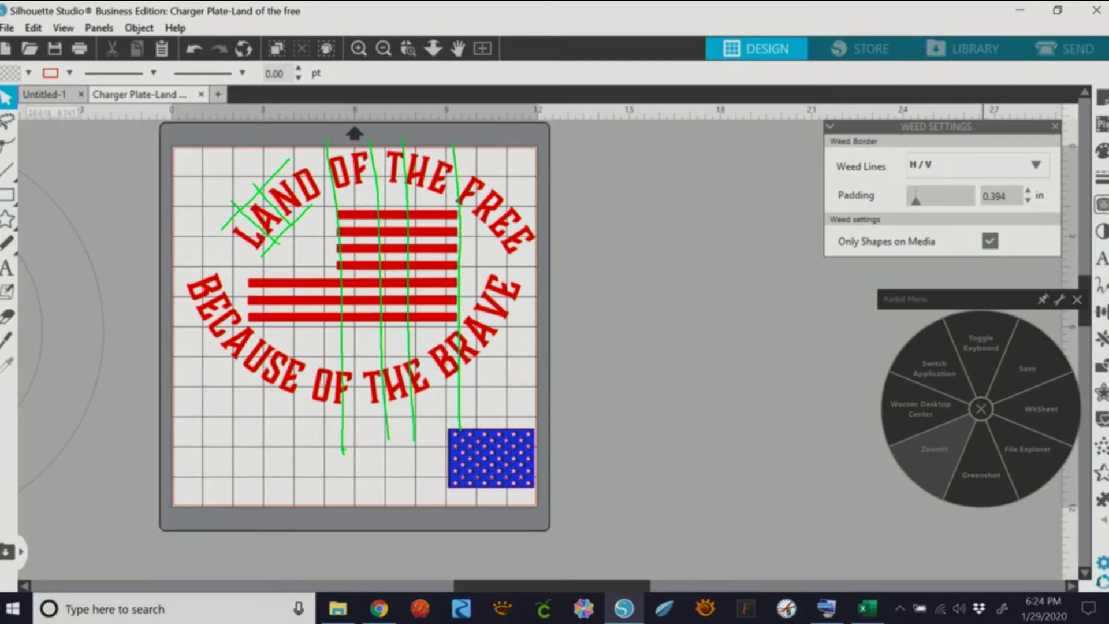
click(929, 461)
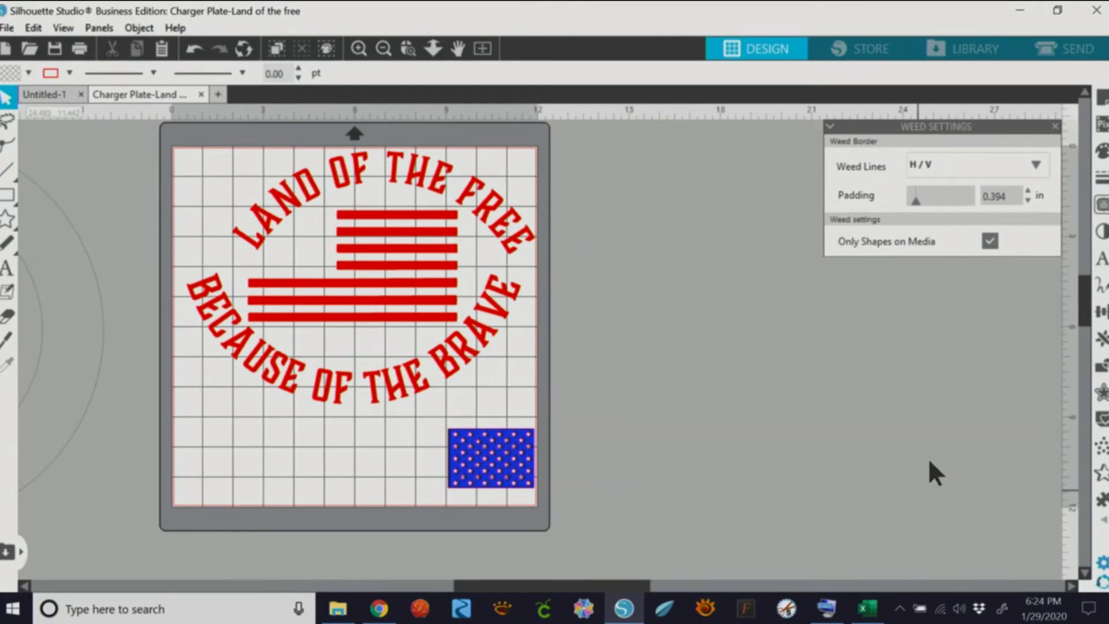
Nudge the red stripe group slightly up and left between the two curved phrases, and deselect it
click(446, 280)
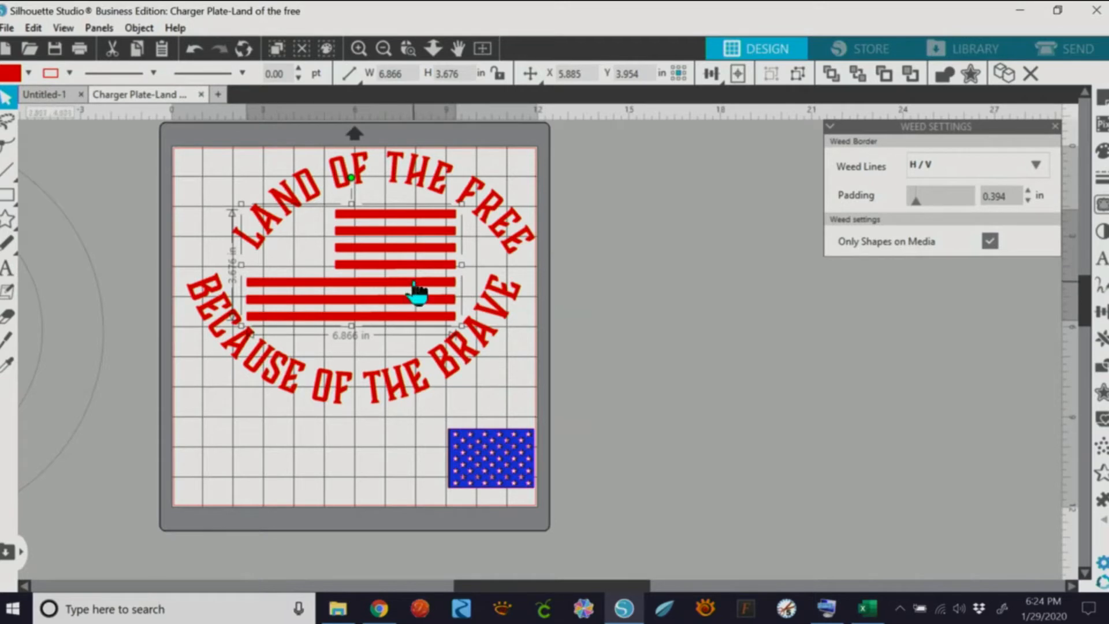
drag(416, 291, 413, 290)
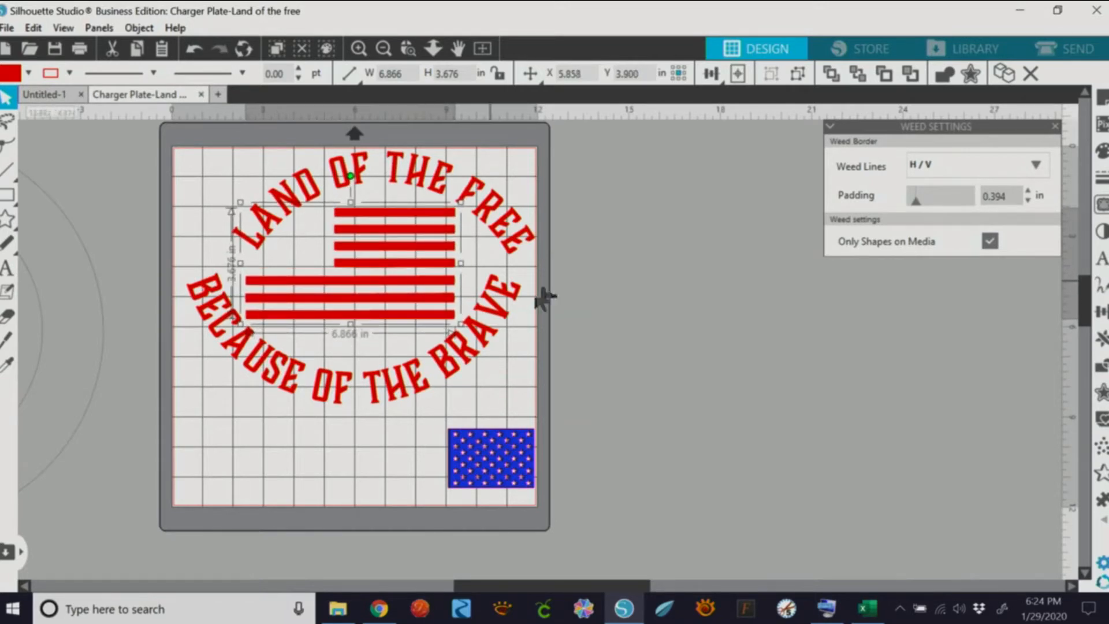
click(597, 319)
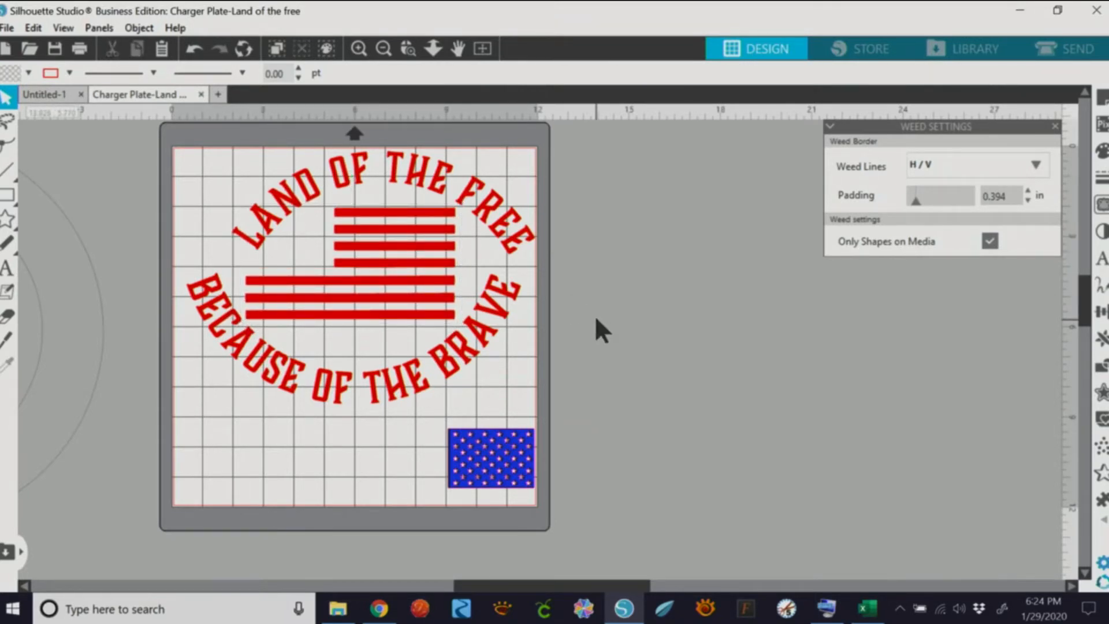